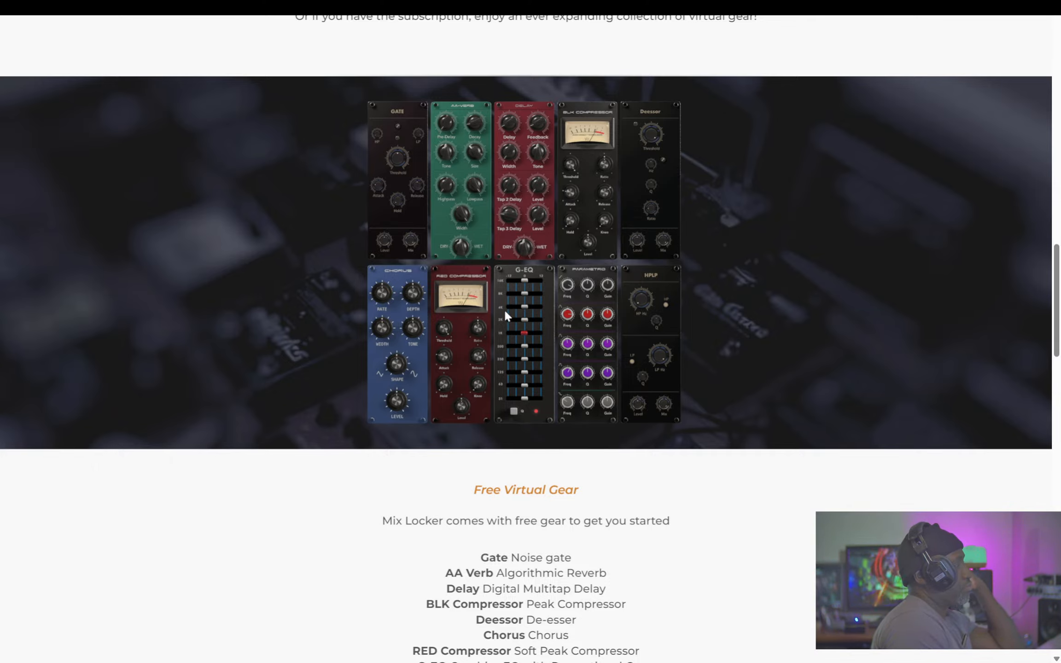
- Examine the Mix Locker page's free virtual gear list and the full lineup of available modules
scroll(506, 315, down, 5)
scroll(516, 315, down, 6)
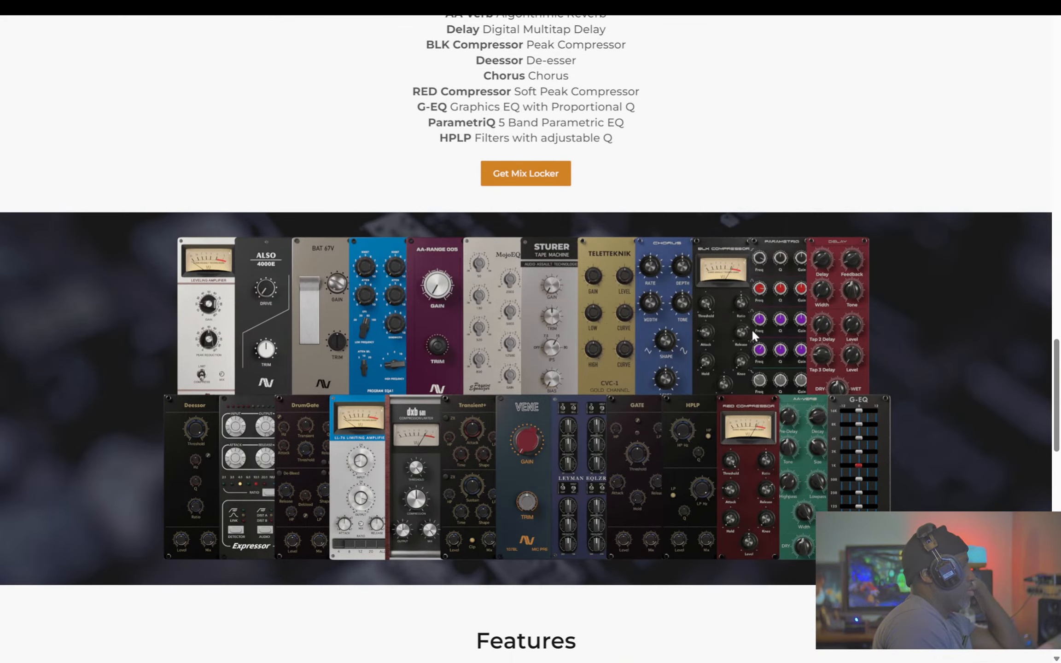
scroll(753, 335, down, 4)
scroll(484, 265, up, 3)
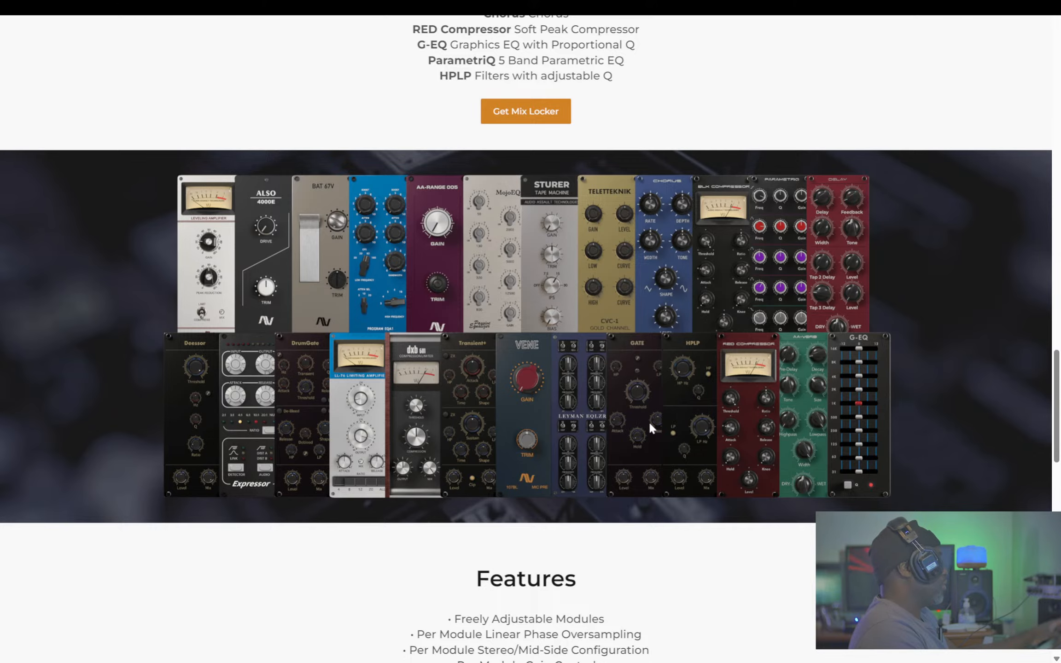
scroll(648, 421, down, 6)
scroll(645, 417, up, 13)
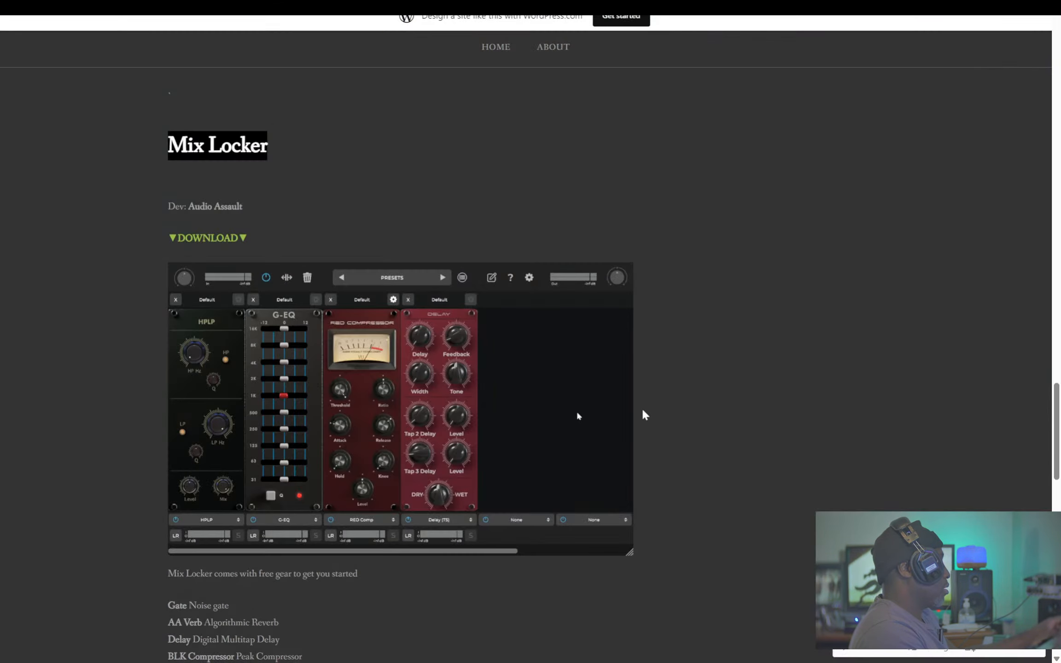
- Open the download page for Kitton 3 from its entry in the blog post
scroll(960, 216, up, 12)
scroll(932, 225, up, 15)
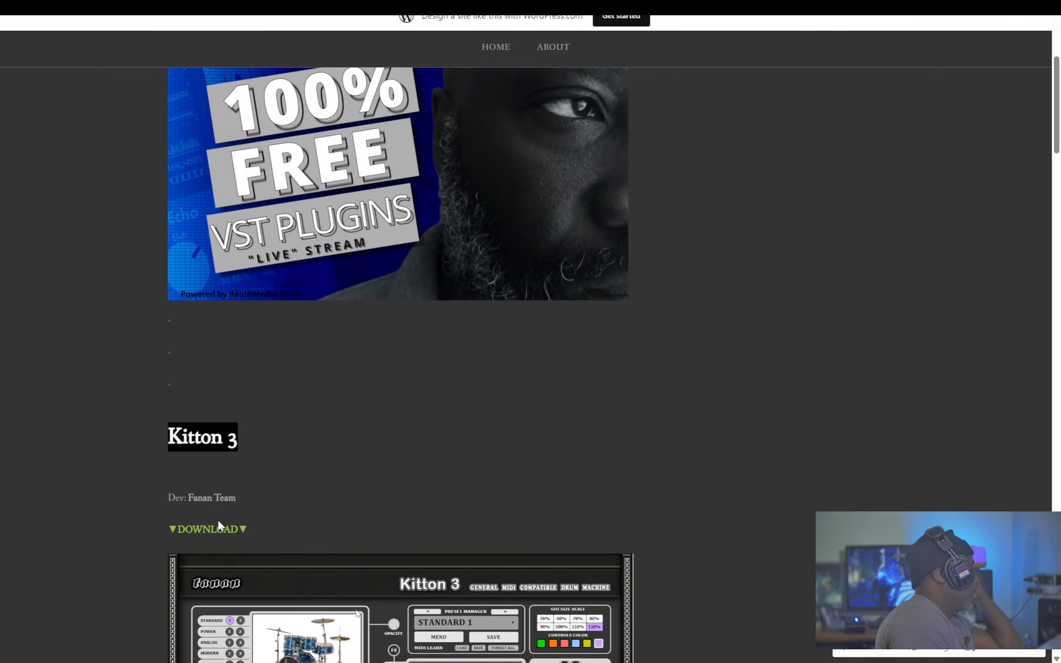
click(202, 529)
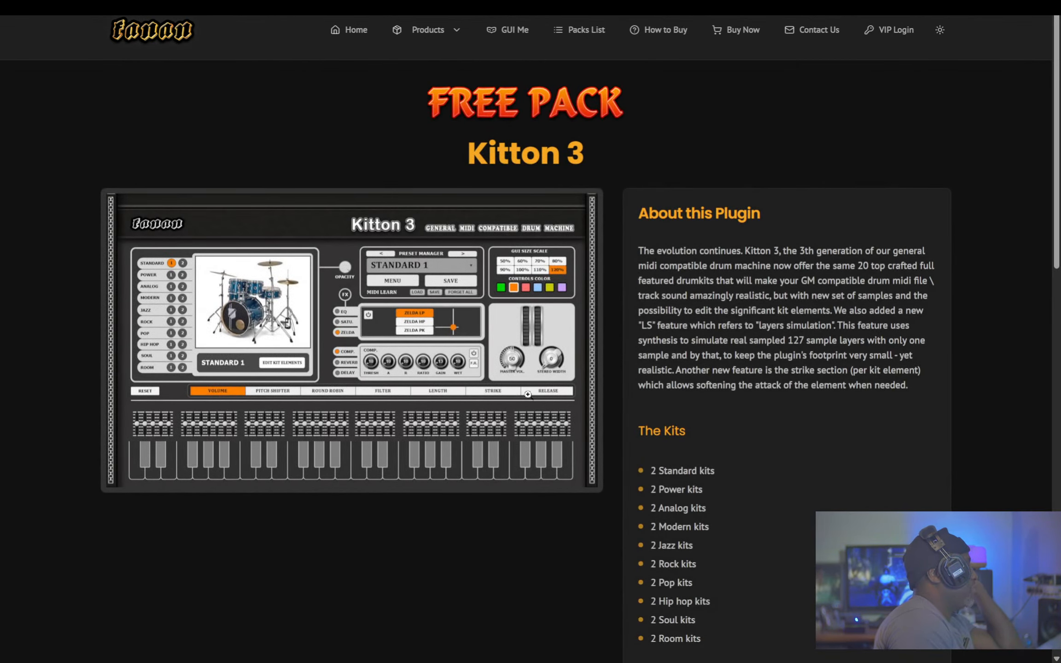
- Read the Kitton 3 description, covering its kits, kit elements, master effects, main features and download options
scroll(606, 282, down, 1)
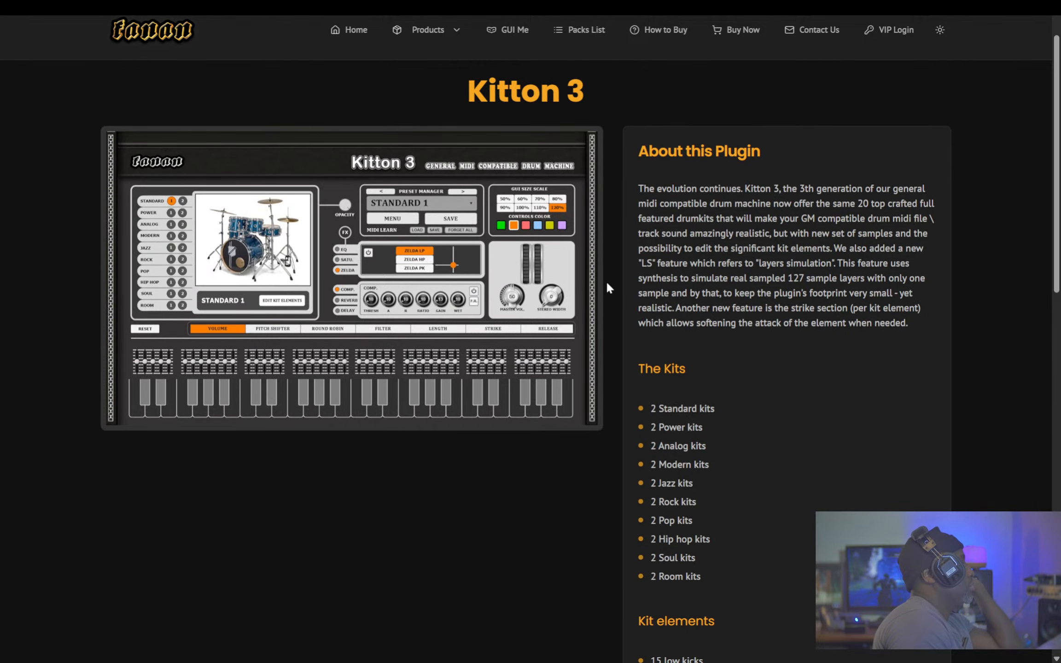
scroll(606, 285, down, 2)
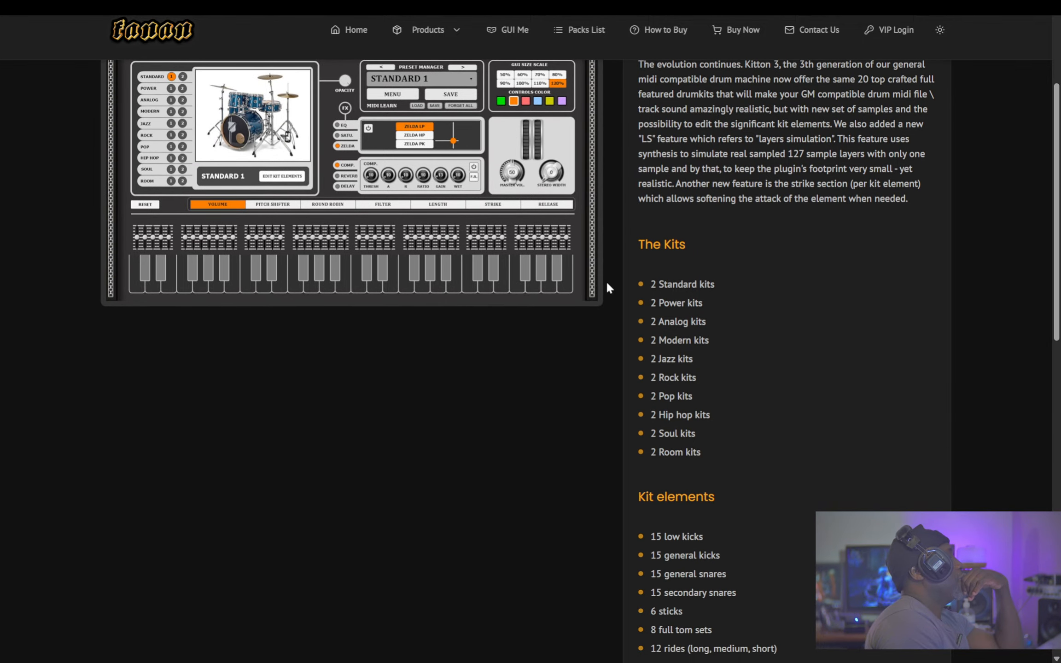
scroll(606, 286, up, 2)
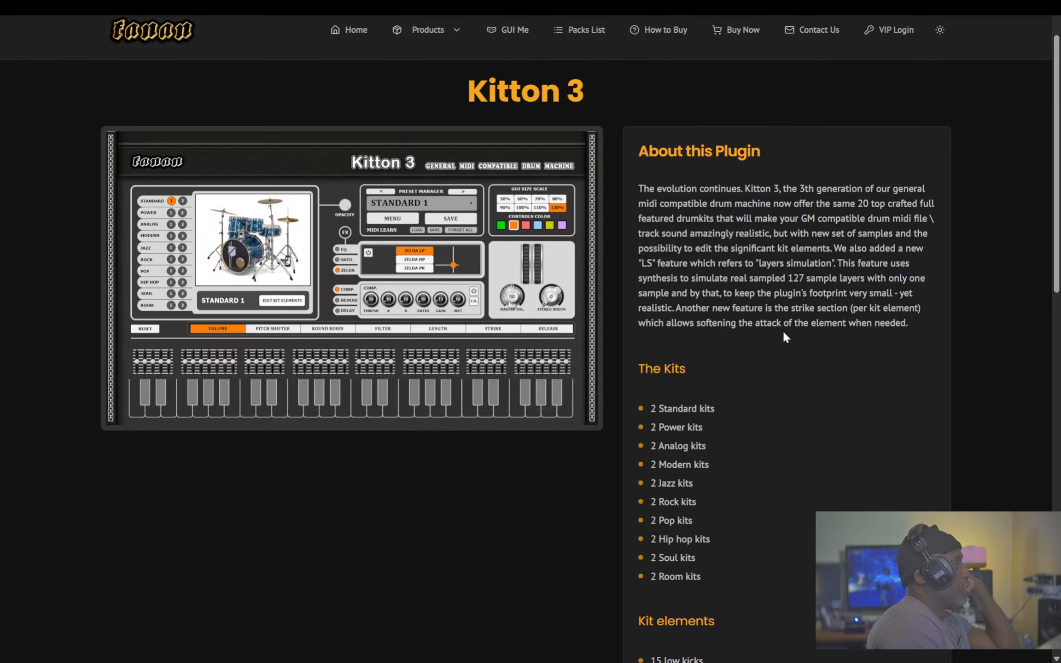
scroll(785, 337, down, 1)
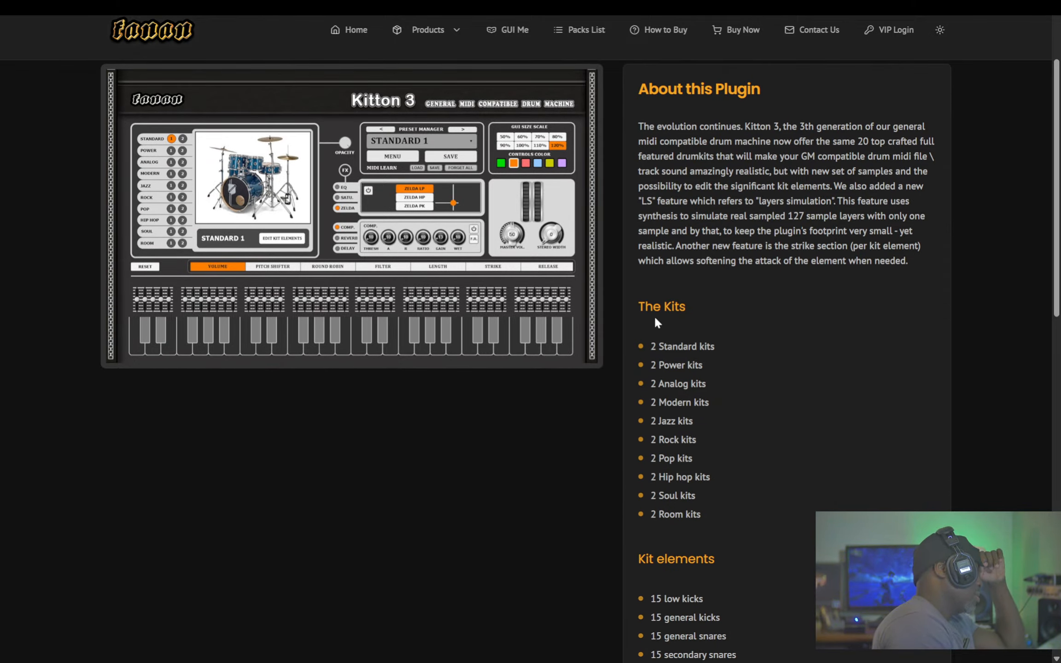
scroll(656, 325, down, 5)
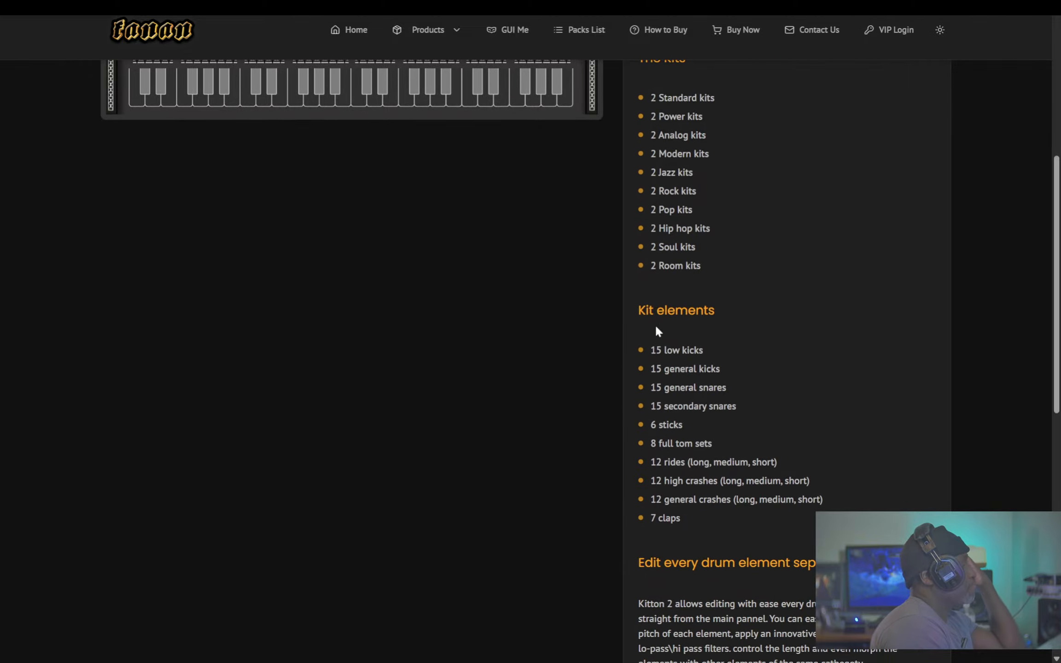
scroll(656, 327, down, 3)
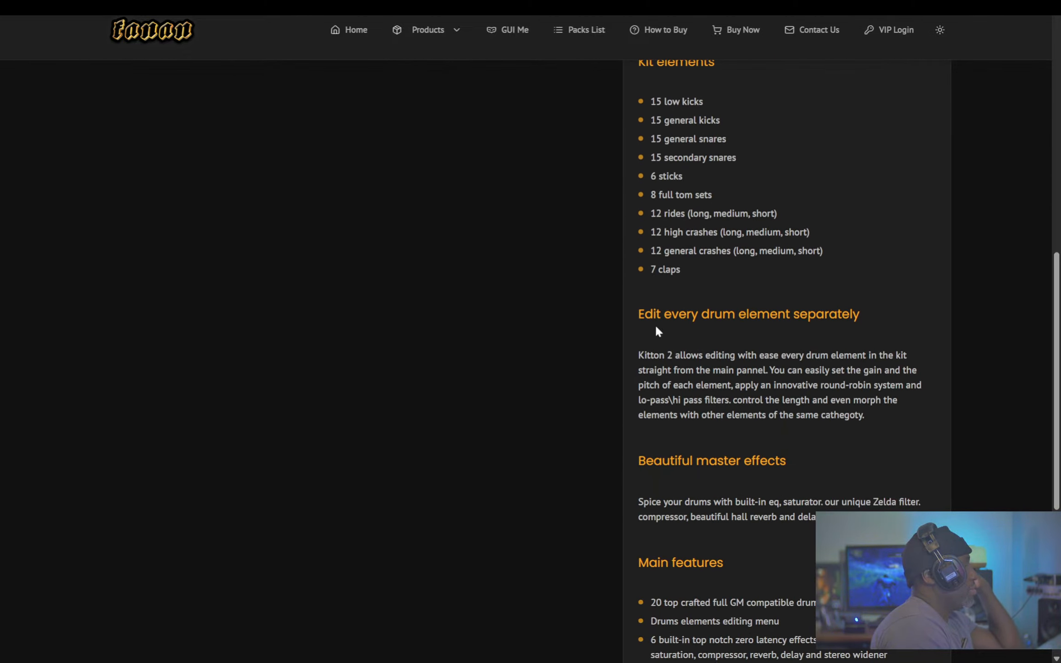
scroll(655, 328, down, 1)
scroll(656, 326, down, 4)
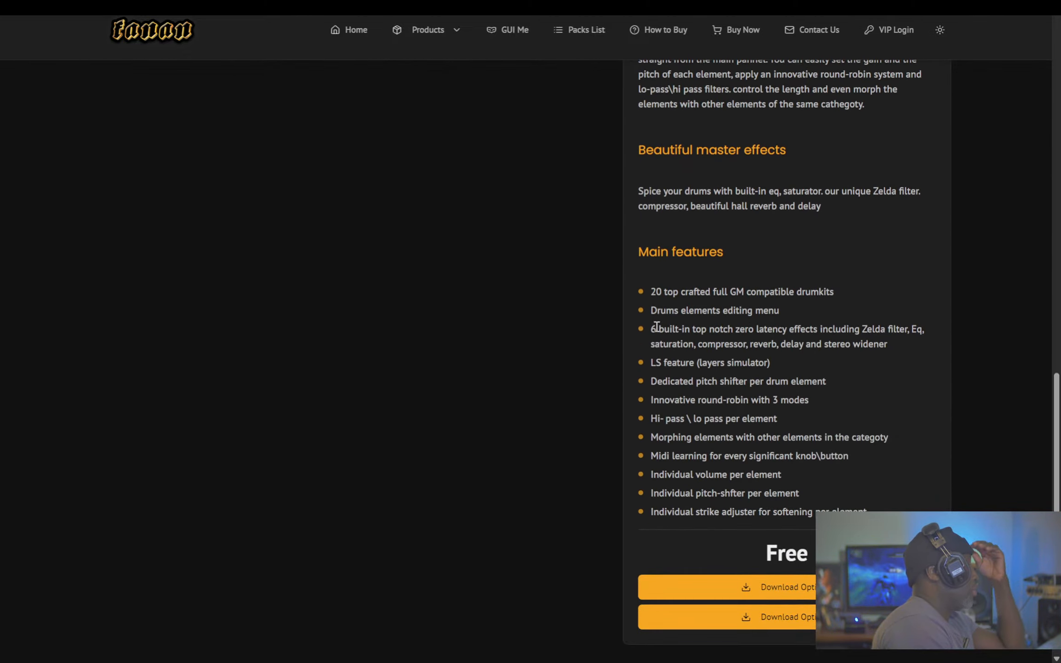
scroll(657, 325, up, 10)
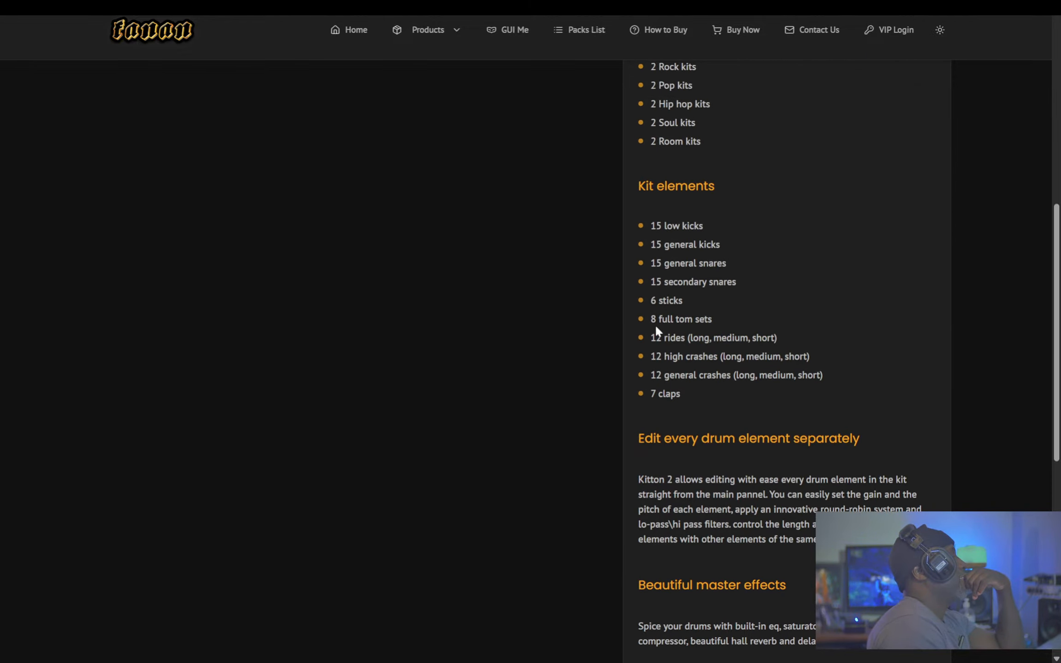
scroll(657, 327, up, 4)
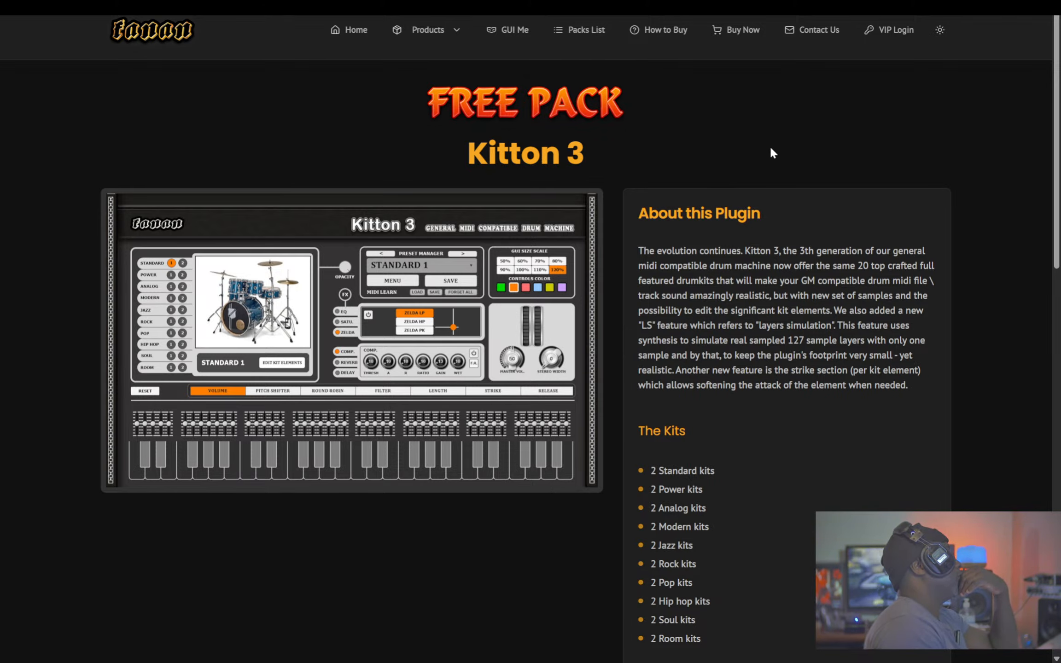
- Return to the Kitton 3 entry in the free plugins blog post
key(ctrl+shift+Tab)
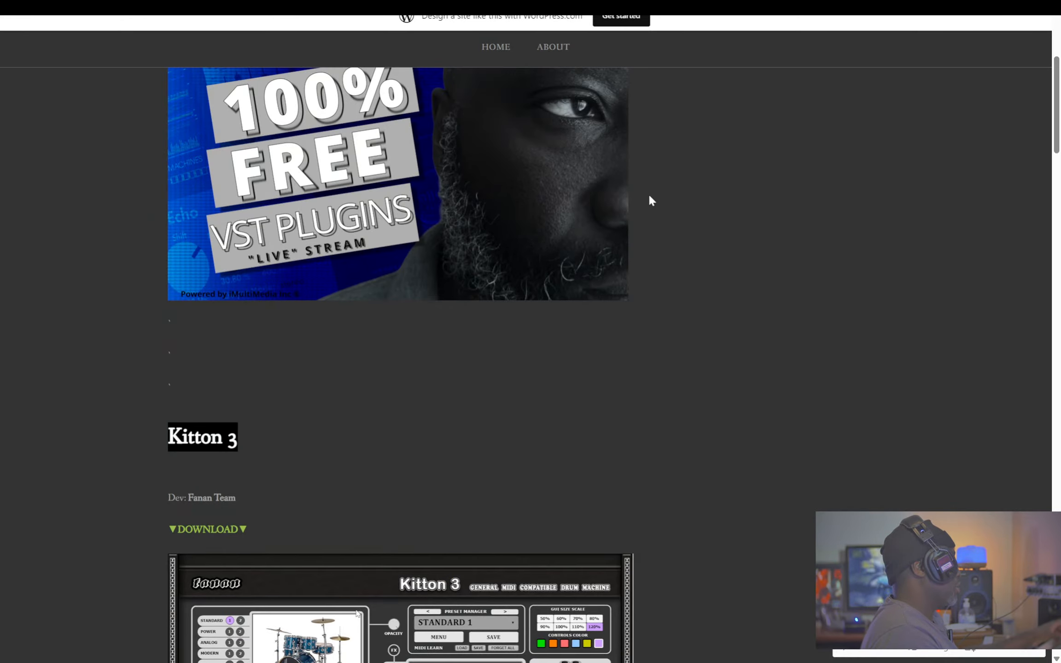
scroll(551, 376, down, 3)
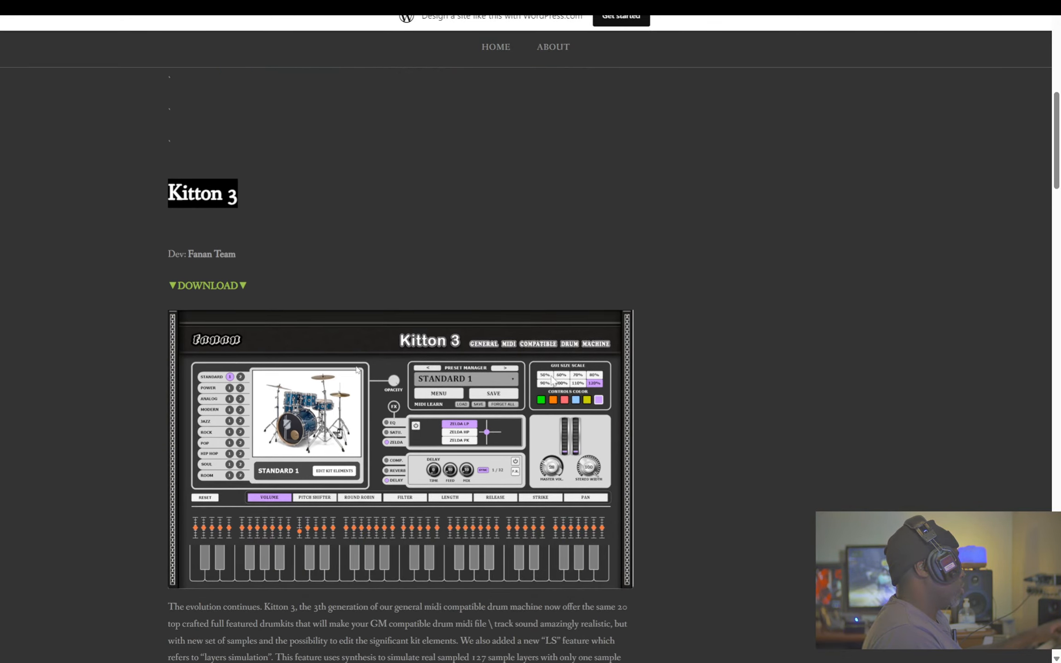
scroll(553, 374, up, 3)
- Switch to the LS 10-13-2025 project in REAPER and start playback of the Kitton 3 and MODO BASS 2 tracks
key(alt+Tab)
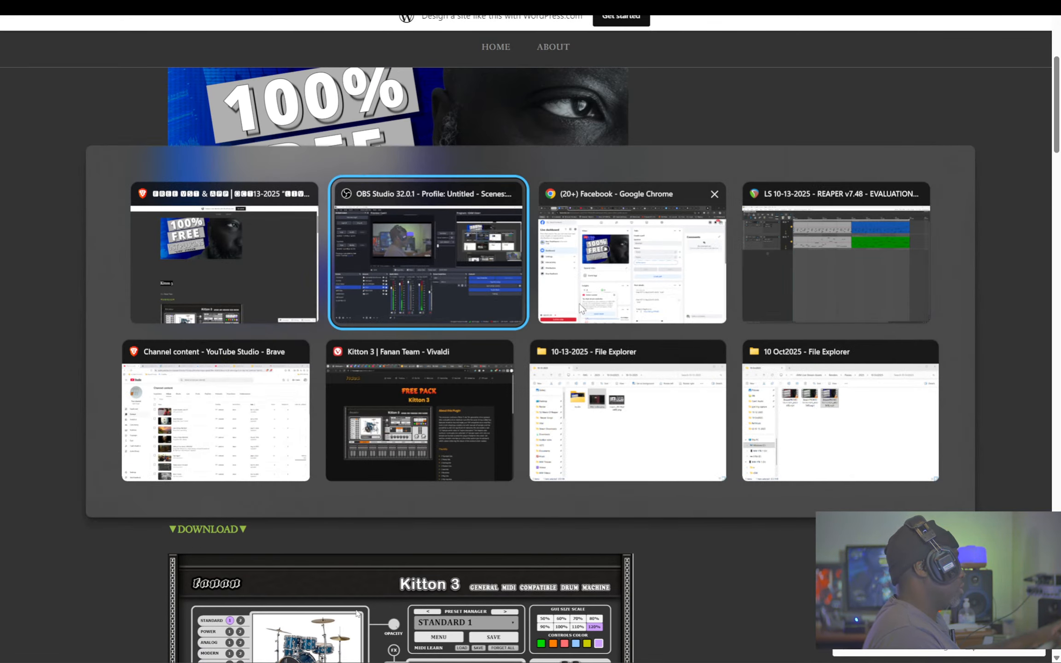
key(alt+Tab)
key(alt+Tab)
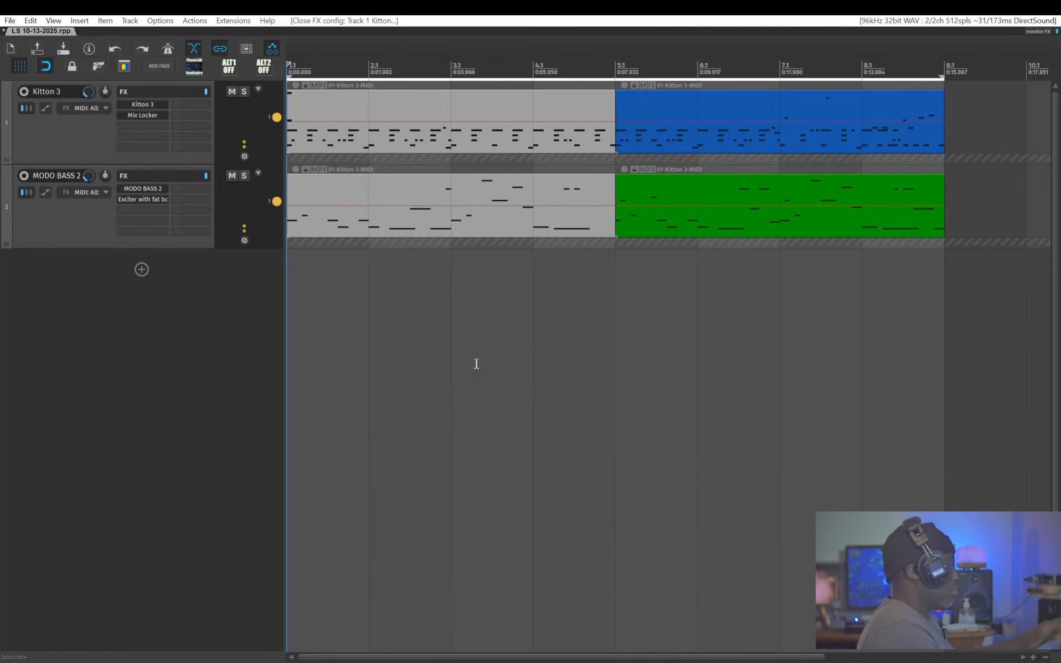
key(space)
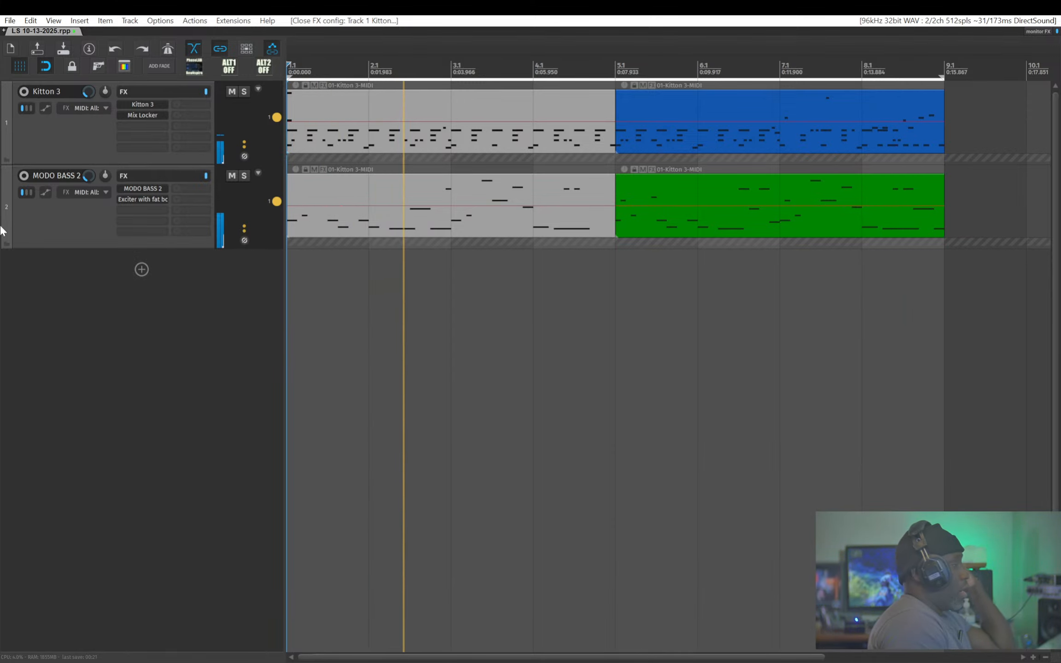
- Open Mix Locker on the Kitton 3 track and load the user preset iMM 01
click(61, 139)
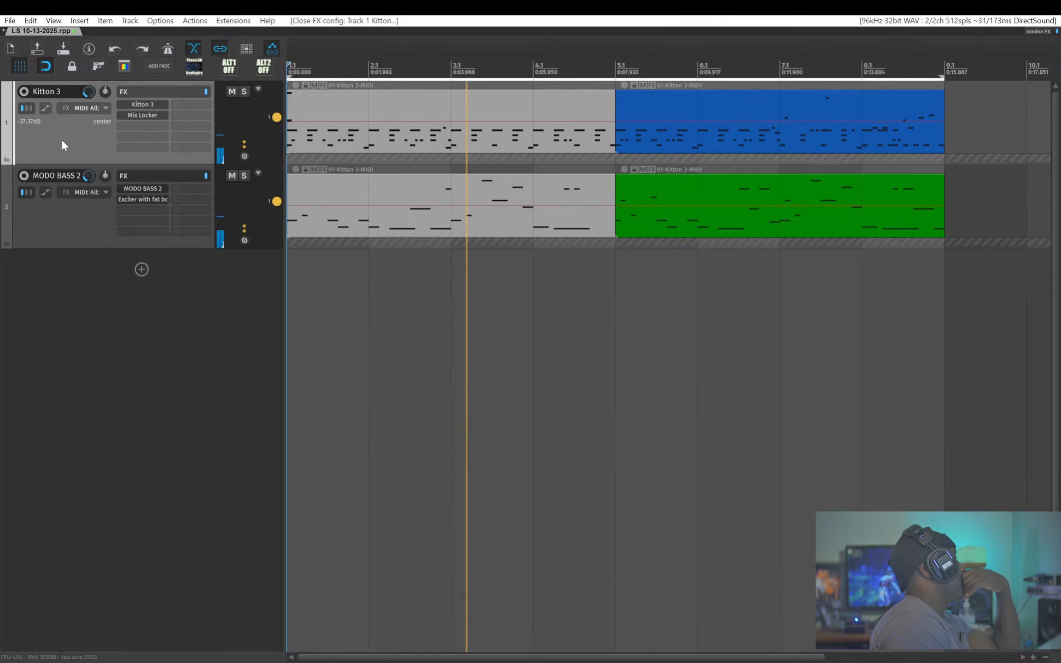
click(151, 115)
drag(209, 184, 455, 130)
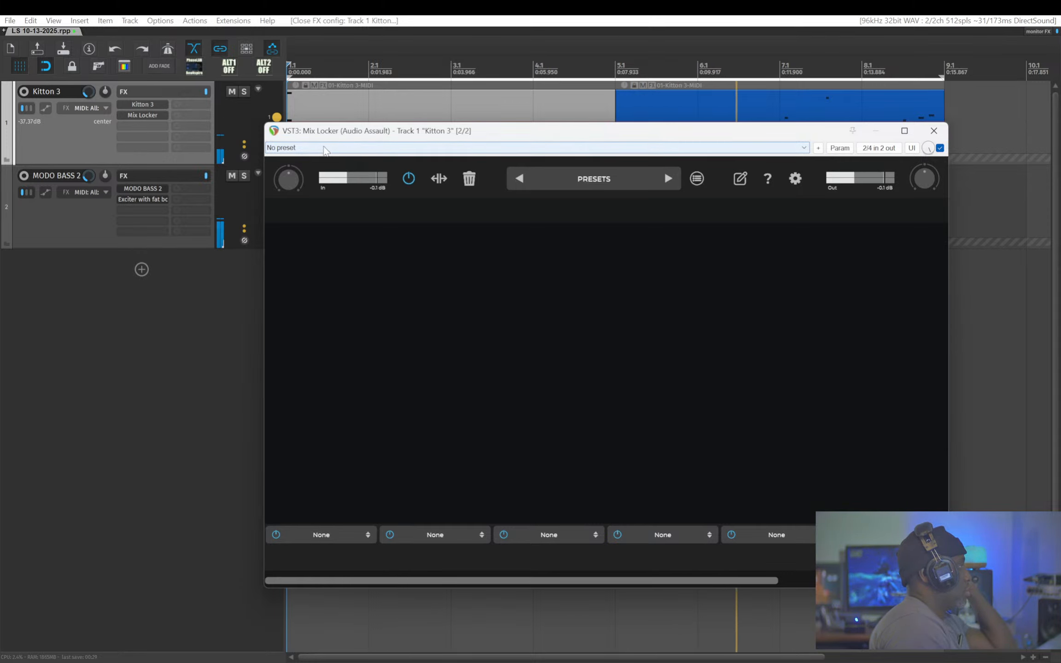
click(322, 148)
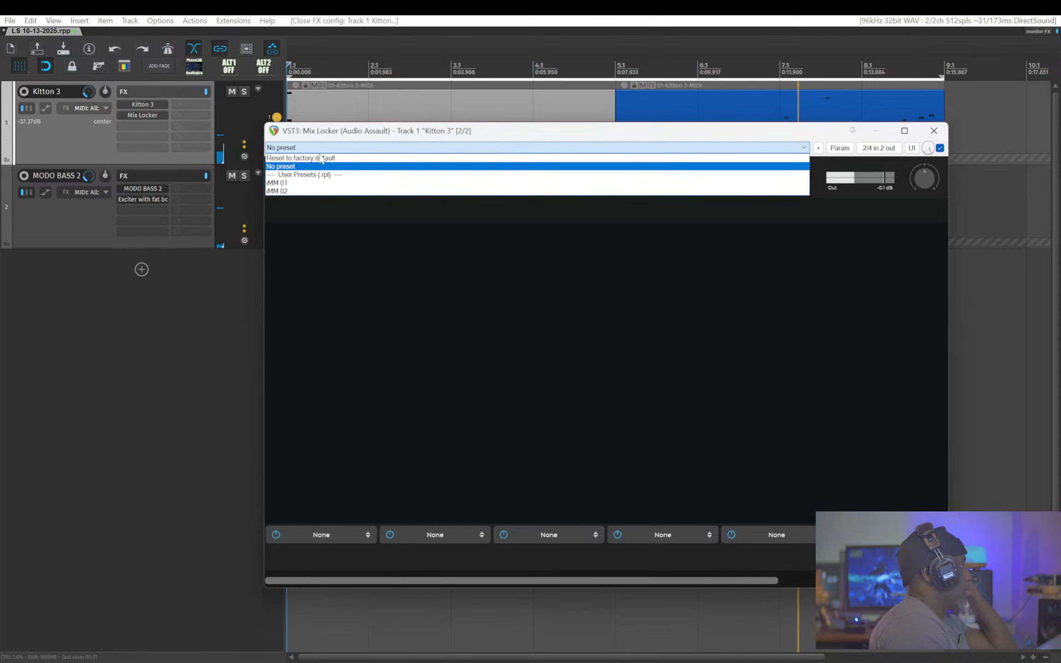
click(300, 184)
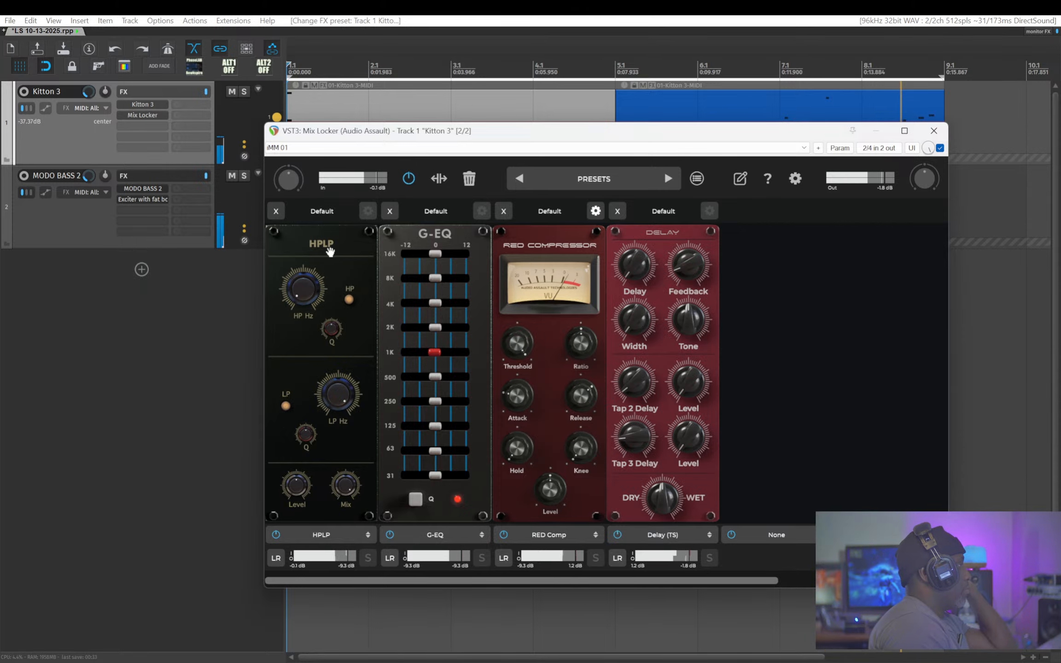
mouse_move(638, 285)
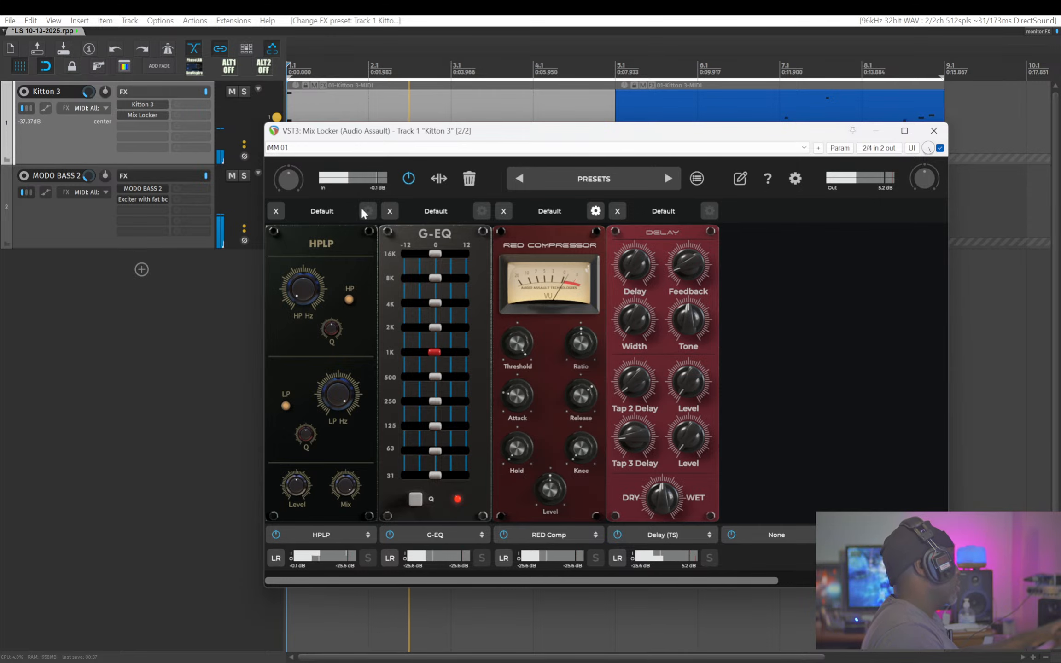
- Switch to the free plugins blog in Brave and open its home page
key(alt+Tab)
key(alt+Tab)
key(alt+shift+Tab)
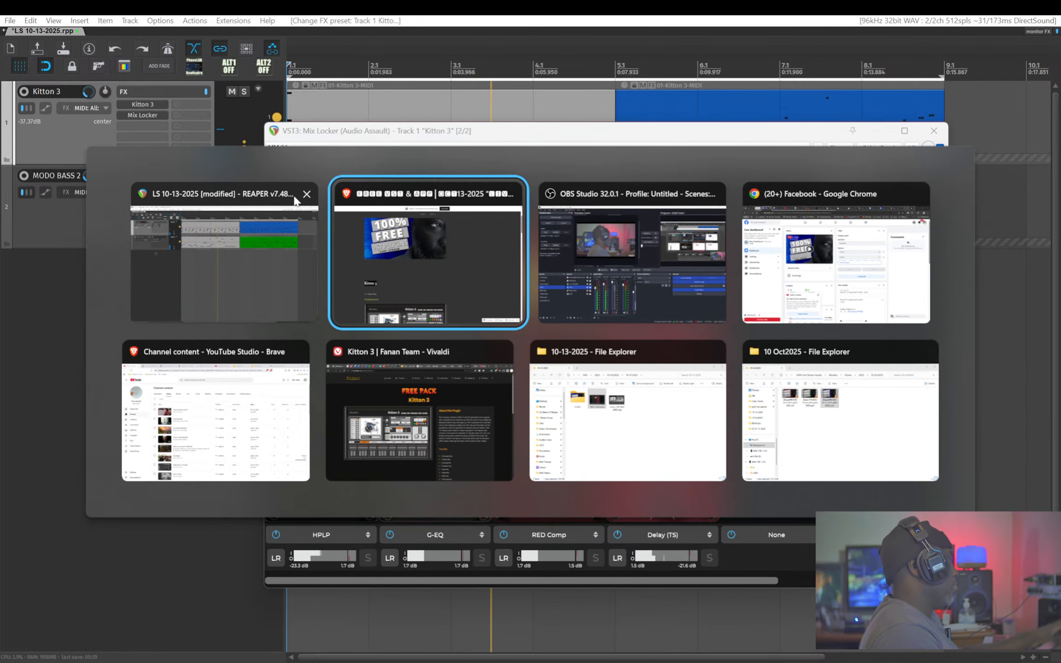
scroll(667, 433, up, 5)
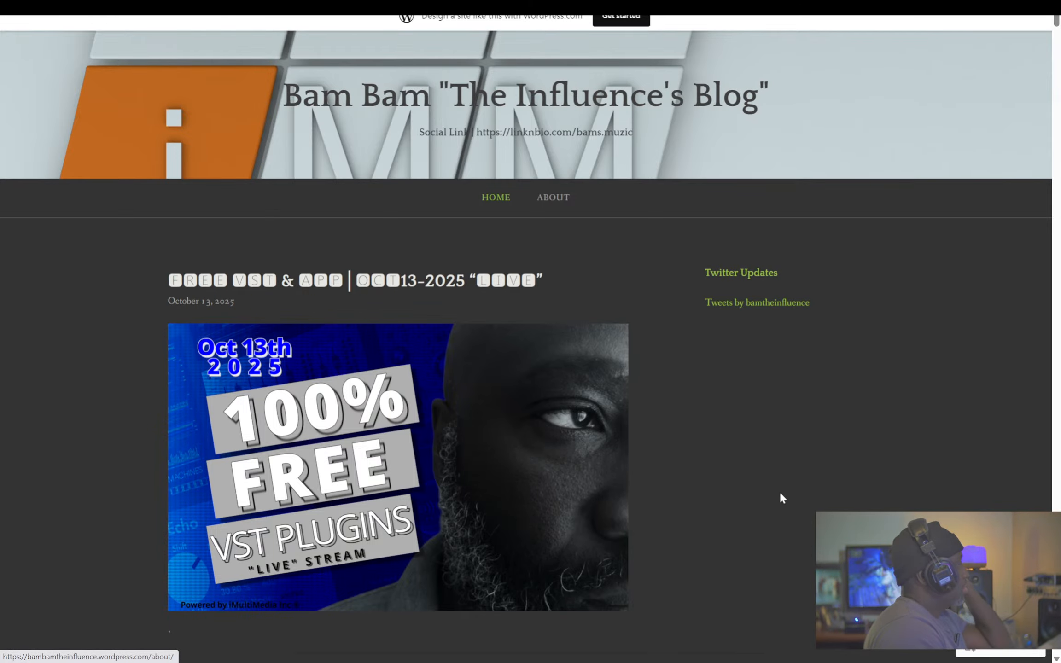
- Look through the blog's plugin entries from Mix Locker and YS Summing to Monster Bass and Virtual Mix Rack & Modules
scroll(780, 494, down, 20)
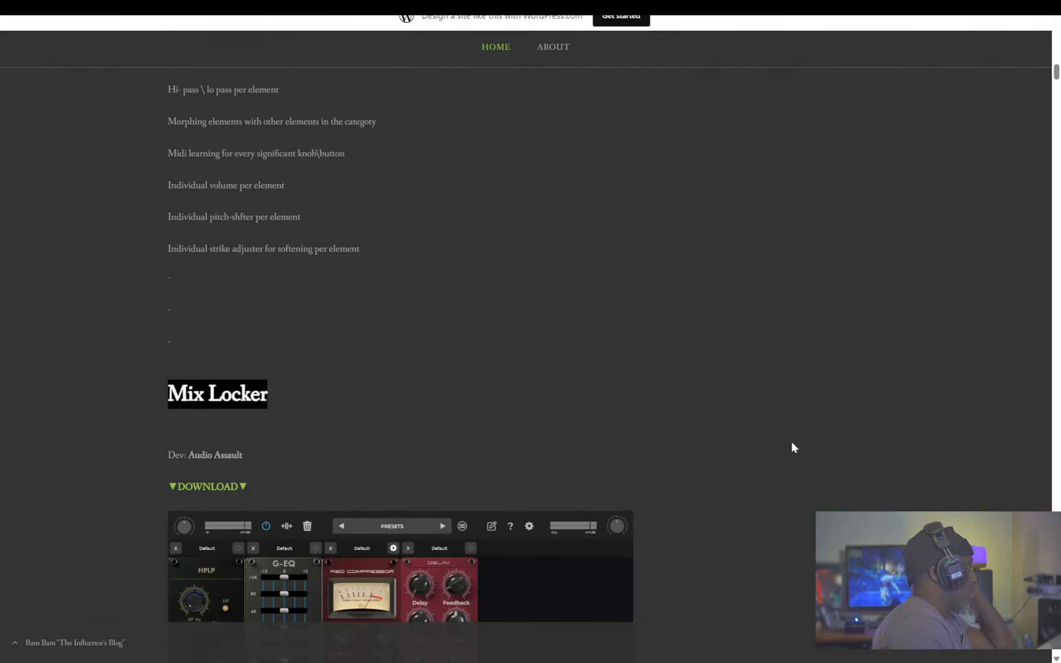
scroll(791, 443, down, 20)
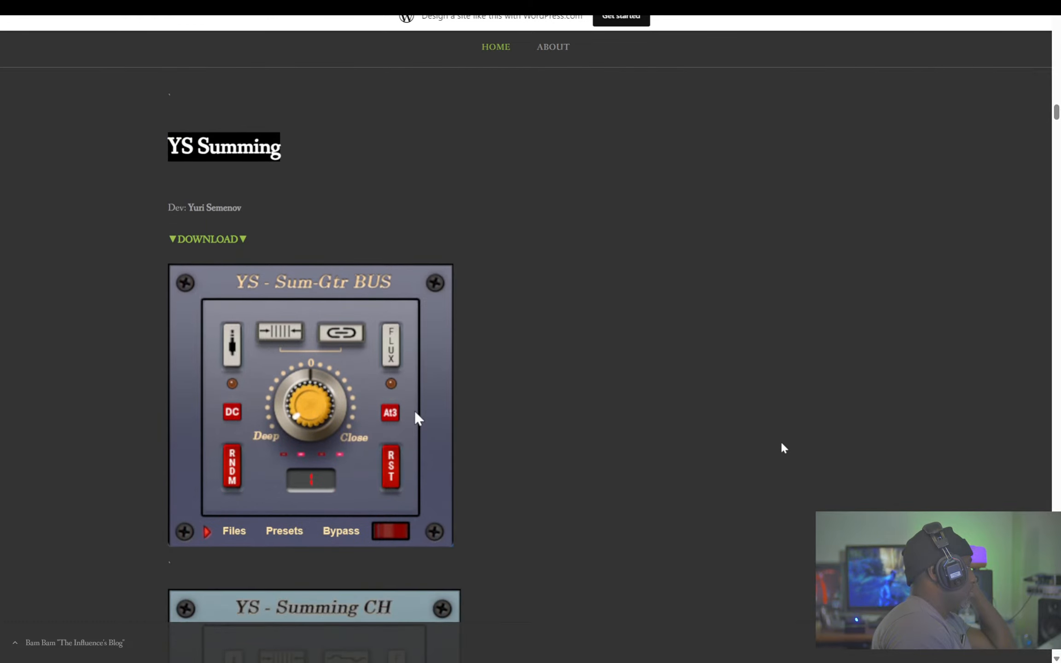
scroll(780, 443, down, 20)
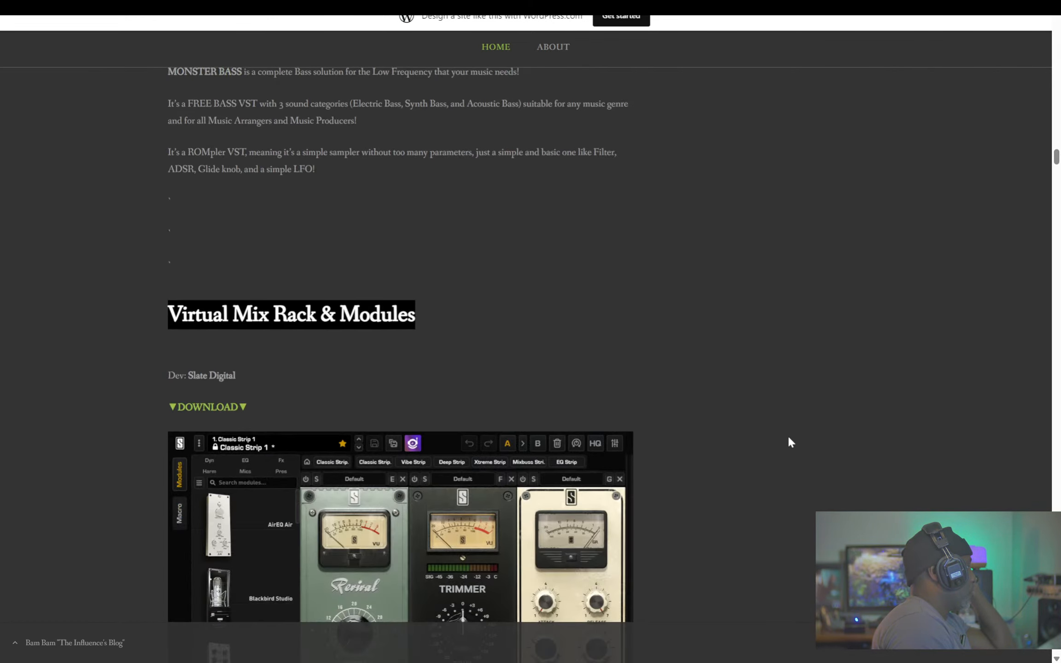
scroll(789, 441, down, 8)
scroll(789, 442, up, 6)
scroll(788, 441, down, 1)
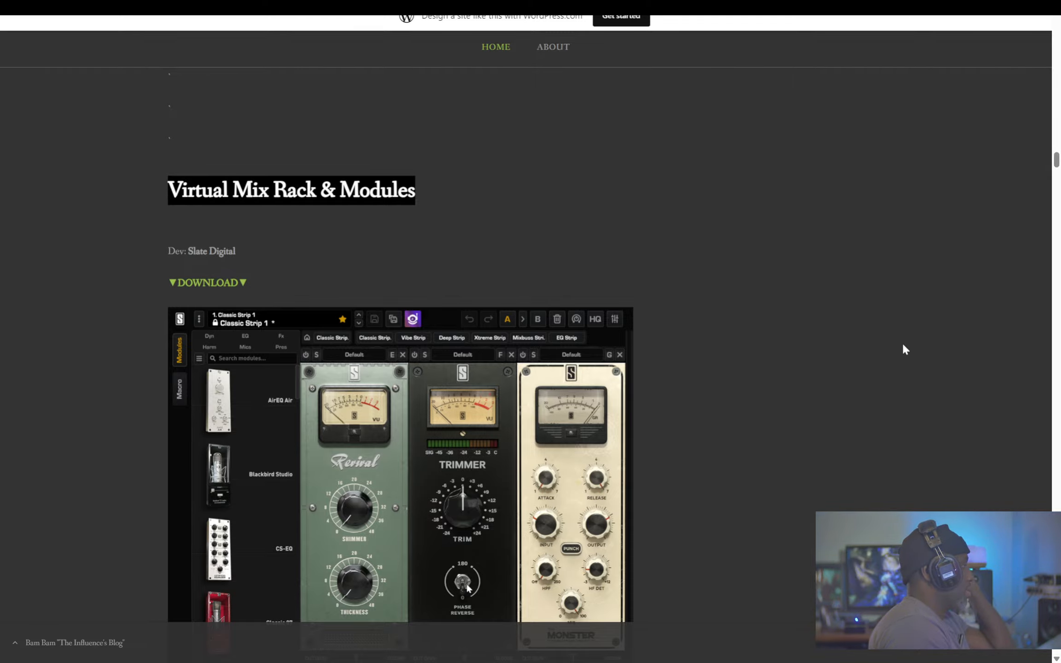
scroll(897, 336, up, 10)
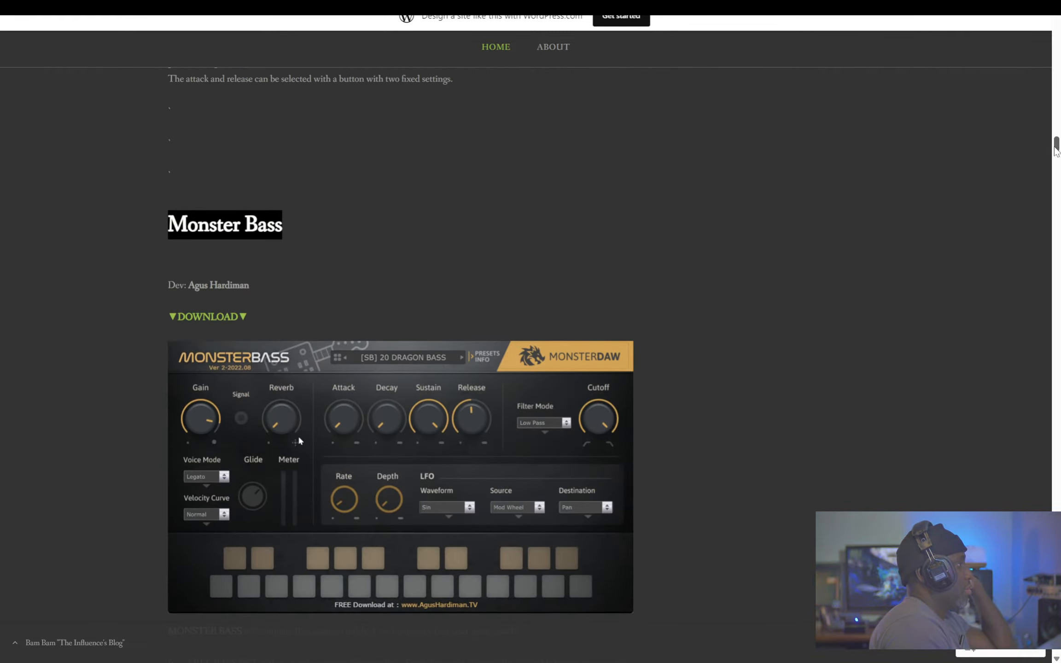
- Review the Kitton 3 entry again and return to the start of the October 13, 2025 free VST post
drag(1056, 148, 1054, 32)
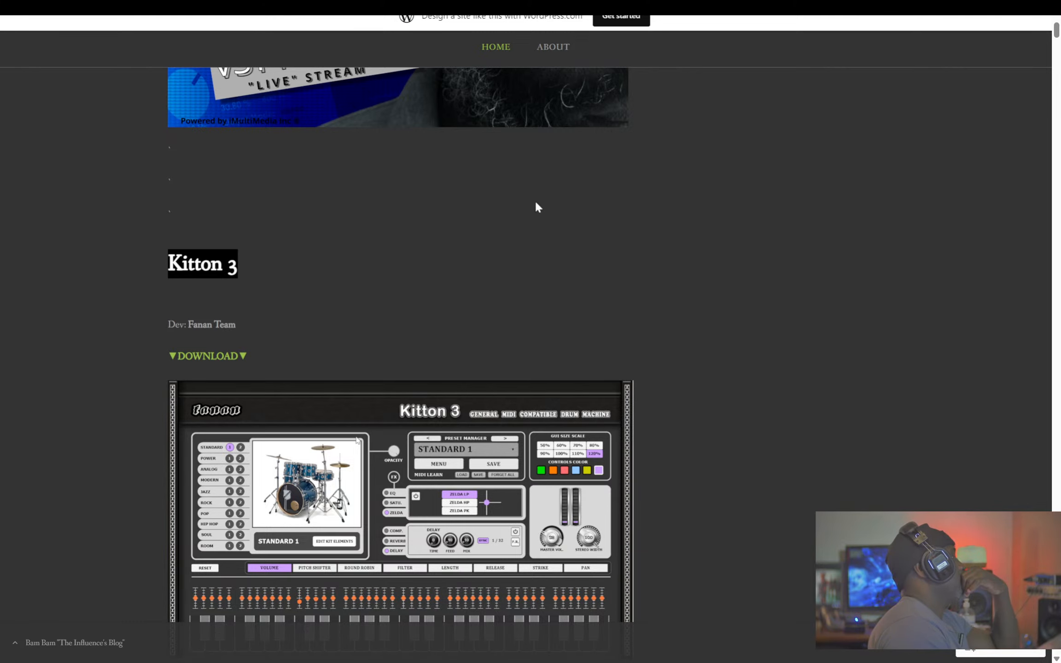
scroll(382, 292, up, 5)
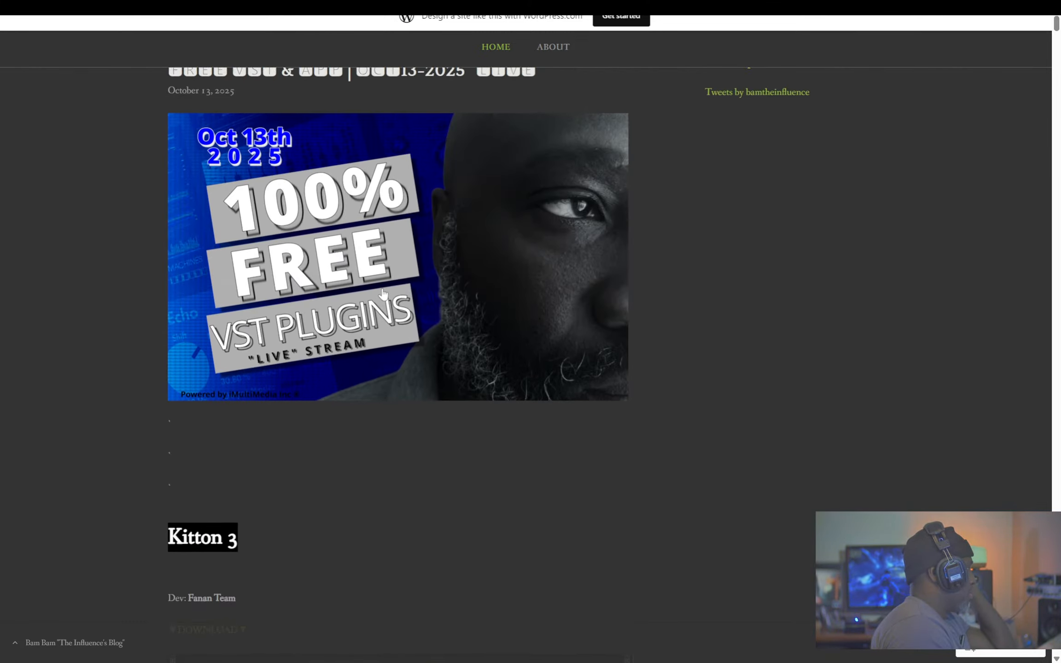
scroll(384, 289, down, 6)
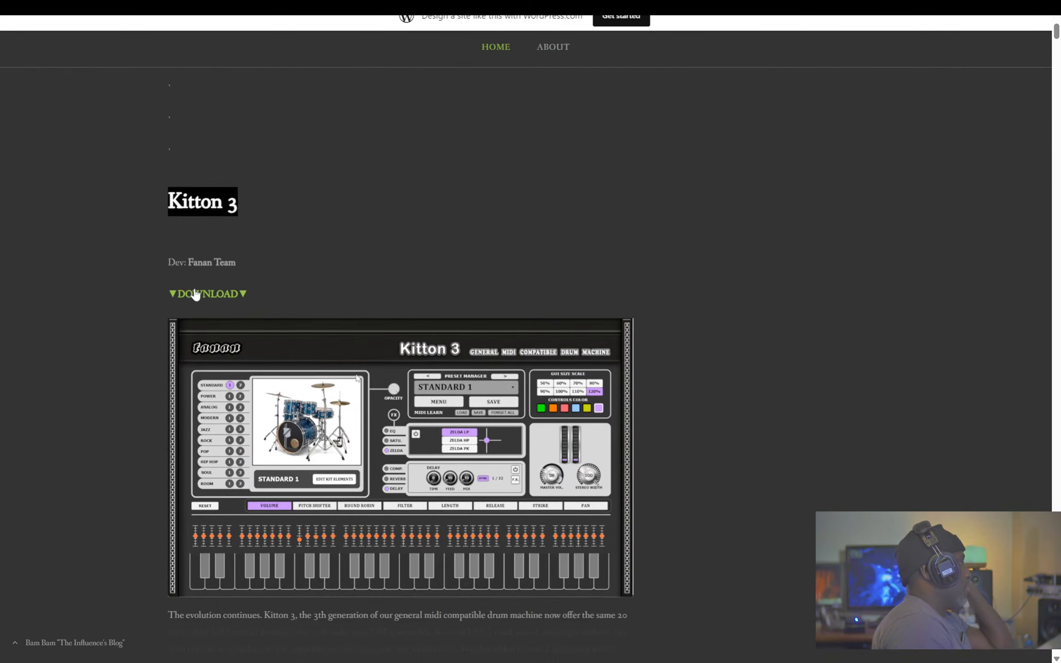
scroll(444, 207, up, 8)
scroll(443, 207, up, 4)
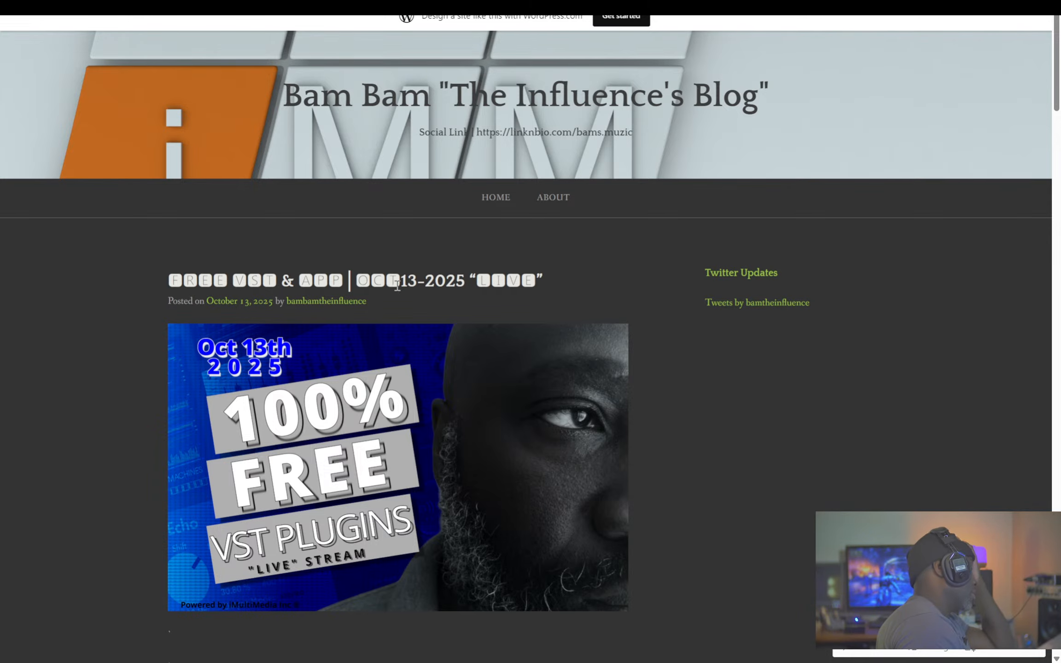
- Review the Kitton 3 entry's description, drum element editing, master effects and main features in the October 13, 2025 post
scroll(389, 346, down, 12)
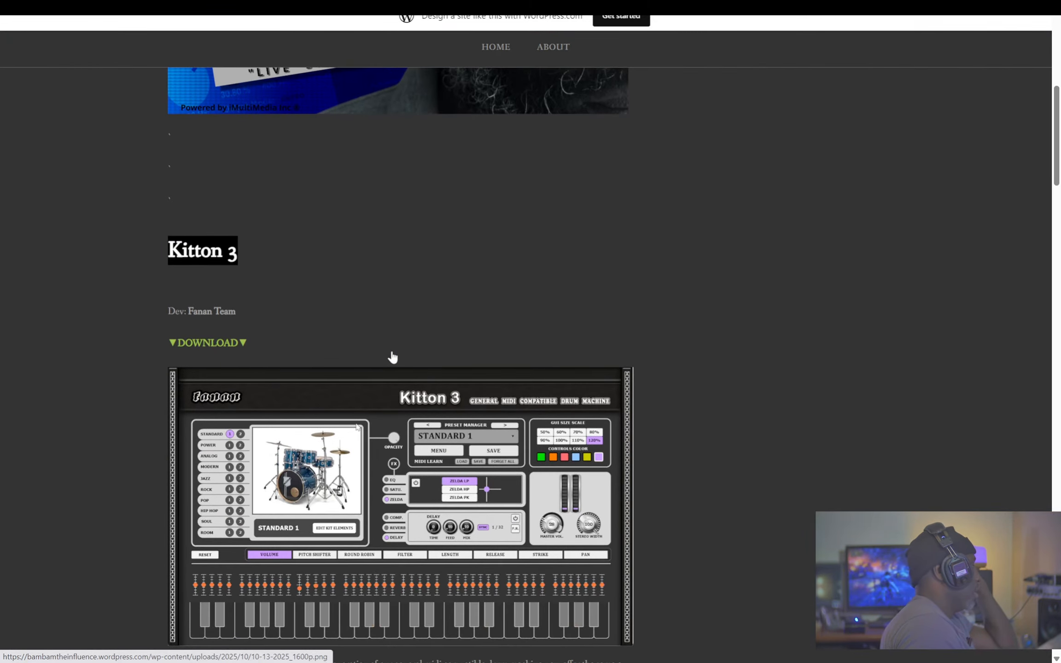
scroll(390, 355, down, 5)
scroll(391, 346, up, 15)
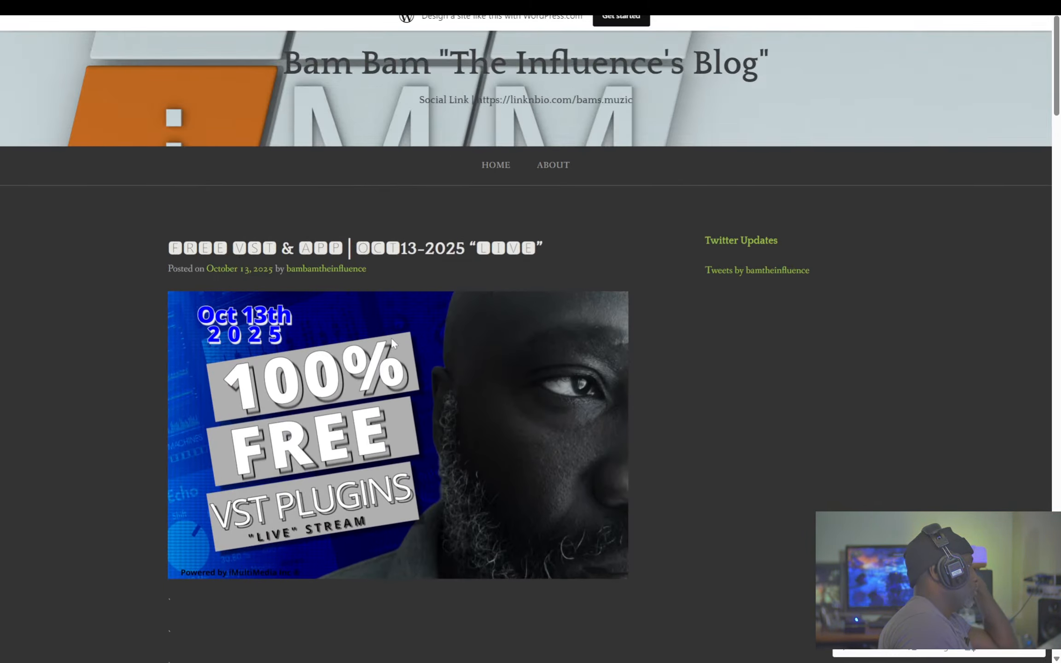
scroll(403, 341, down, 20)
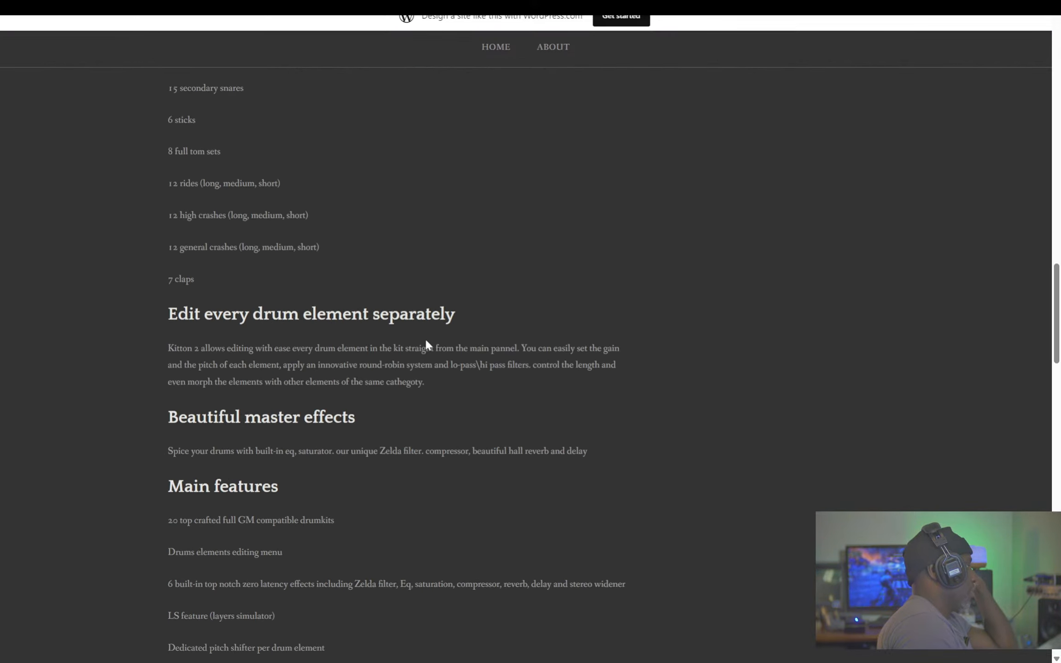
- Switch to REAPER, reposition and enlarge the Mix Locker window, and check the HPLP module's preset options
key(alt+Tab)
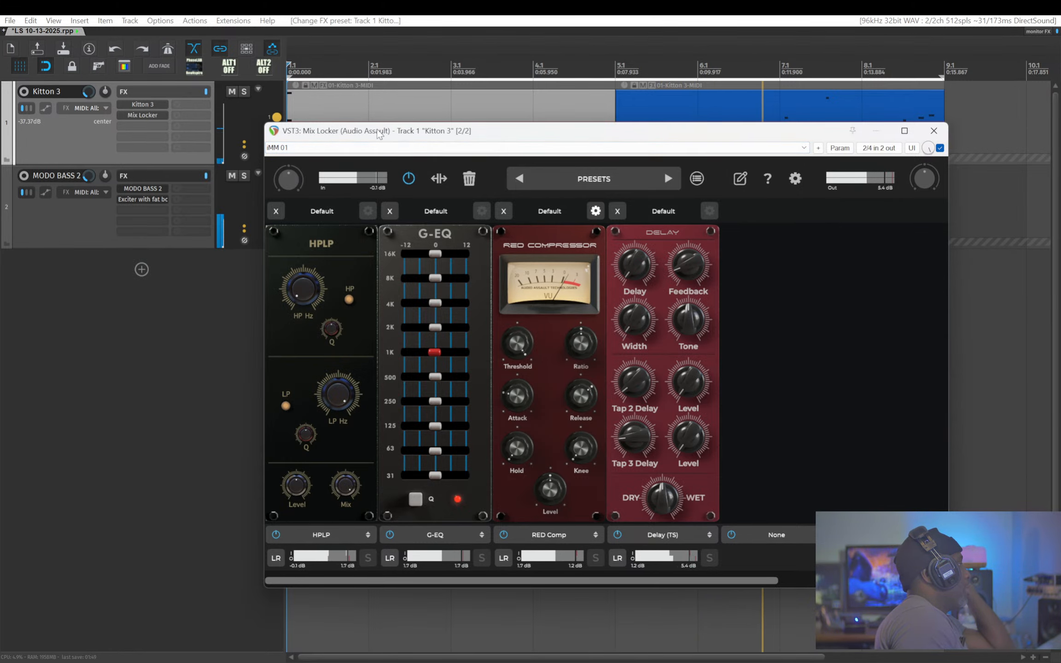
drag(382, 131, 319, 144)
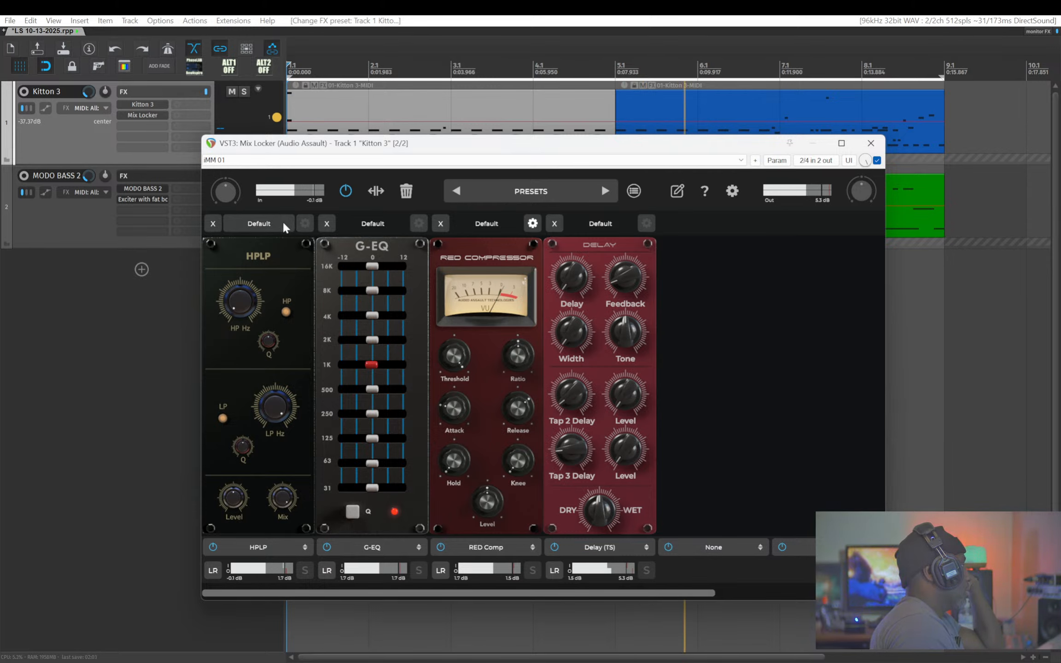
click(301, 224)
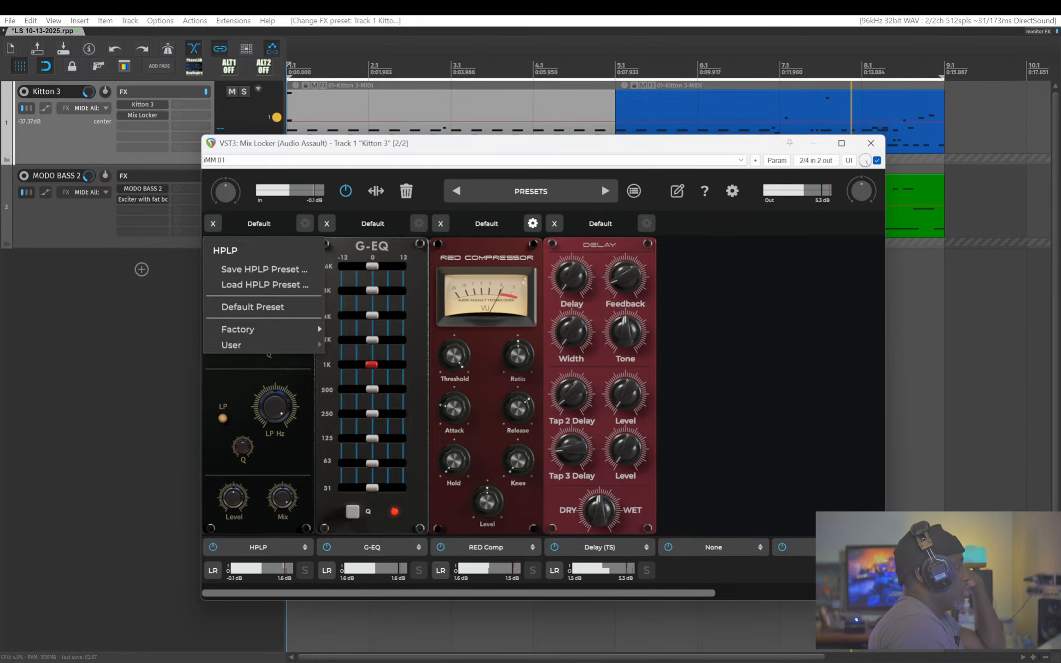
drag(885, 599, 963, 620)
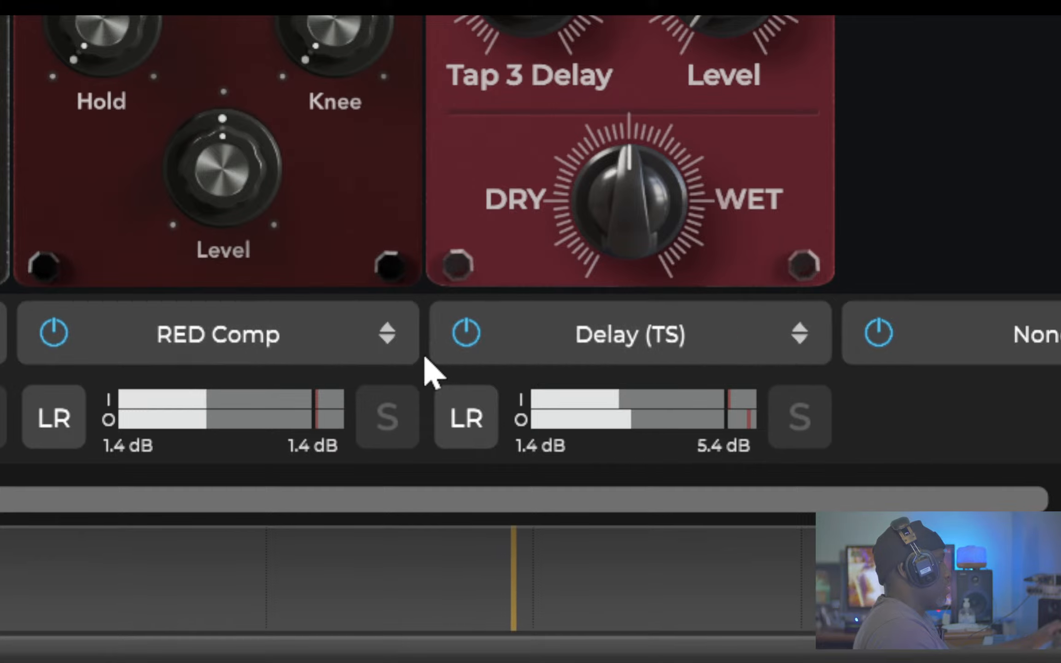
- Bypass the Delay (TS), RED Comp and G-EQ modules, leaving HPLP active, and solo the Kitton 3 track
click(466, 350)
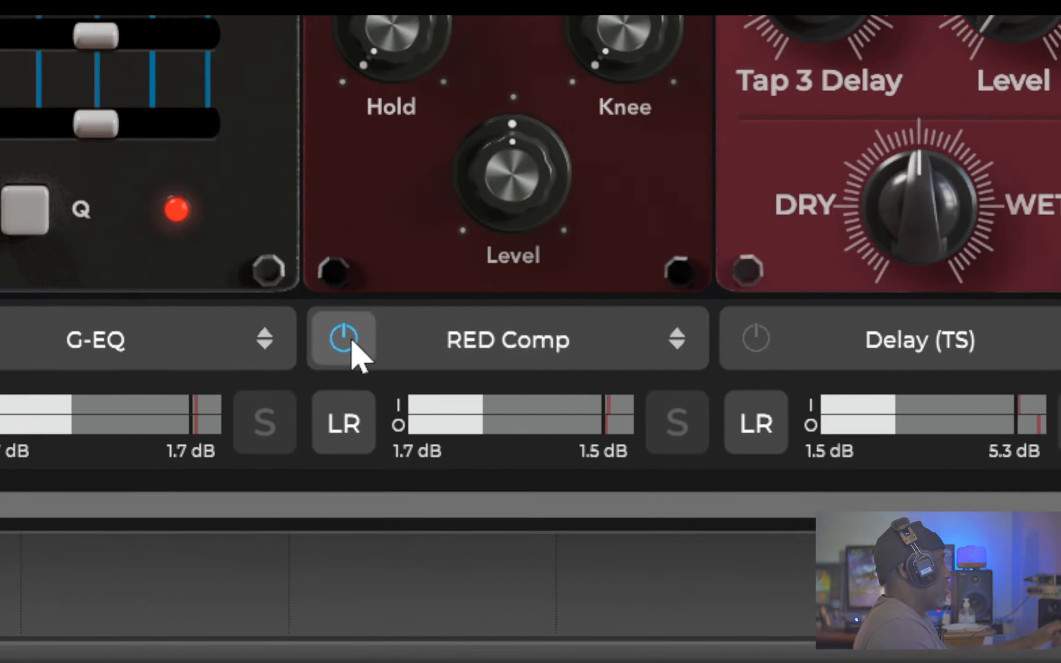
click(55, 338)
click(261, 333)
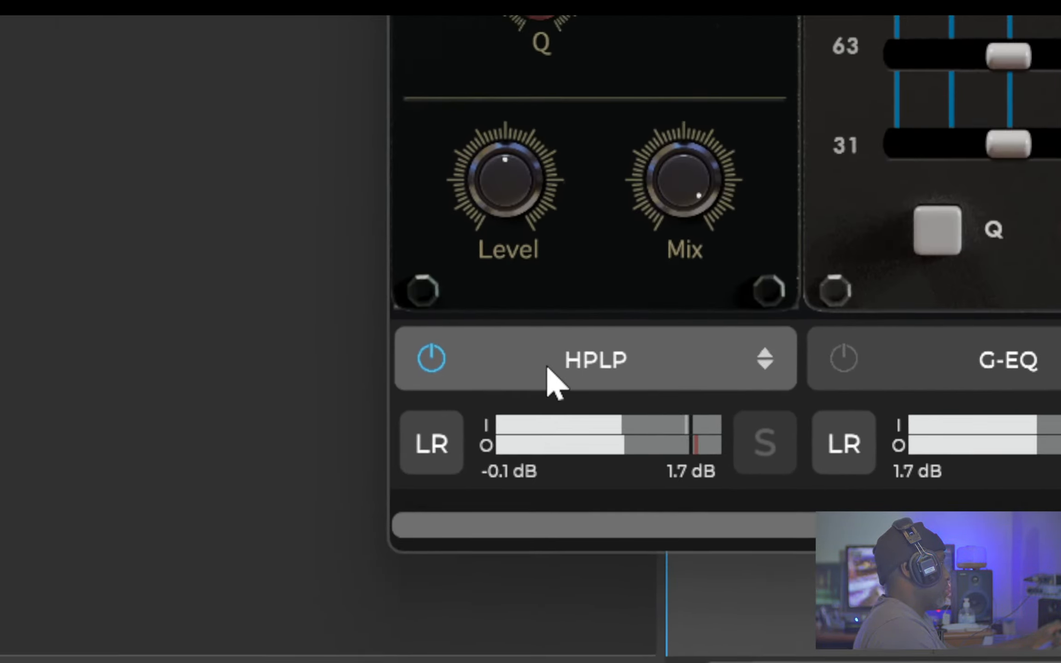
click(548, 369)
click(493, 362)
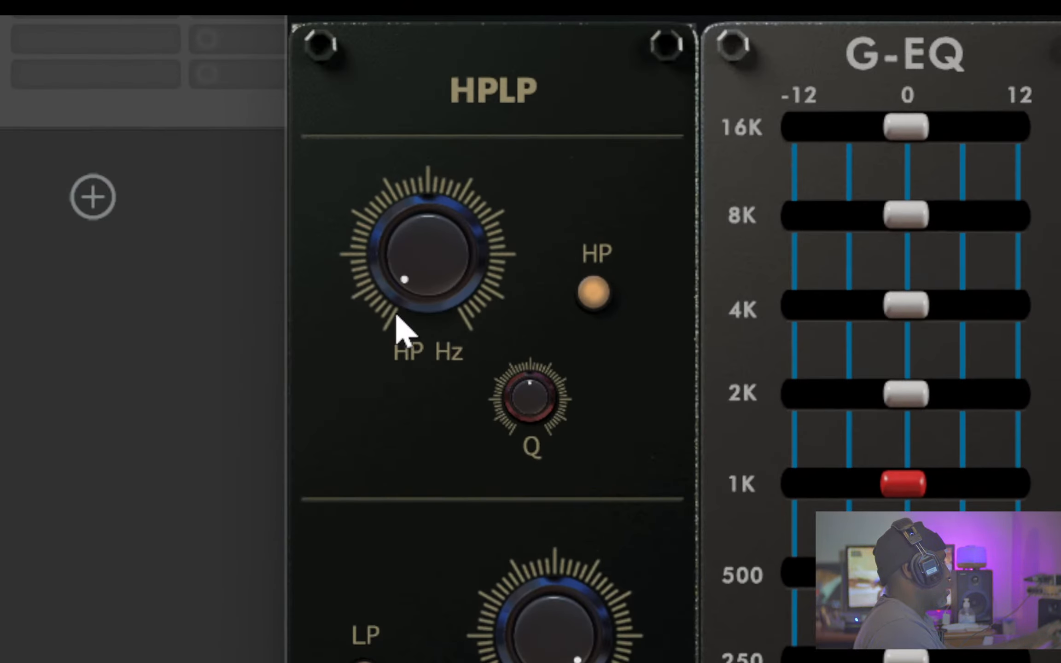
mouse_move(416, 215)
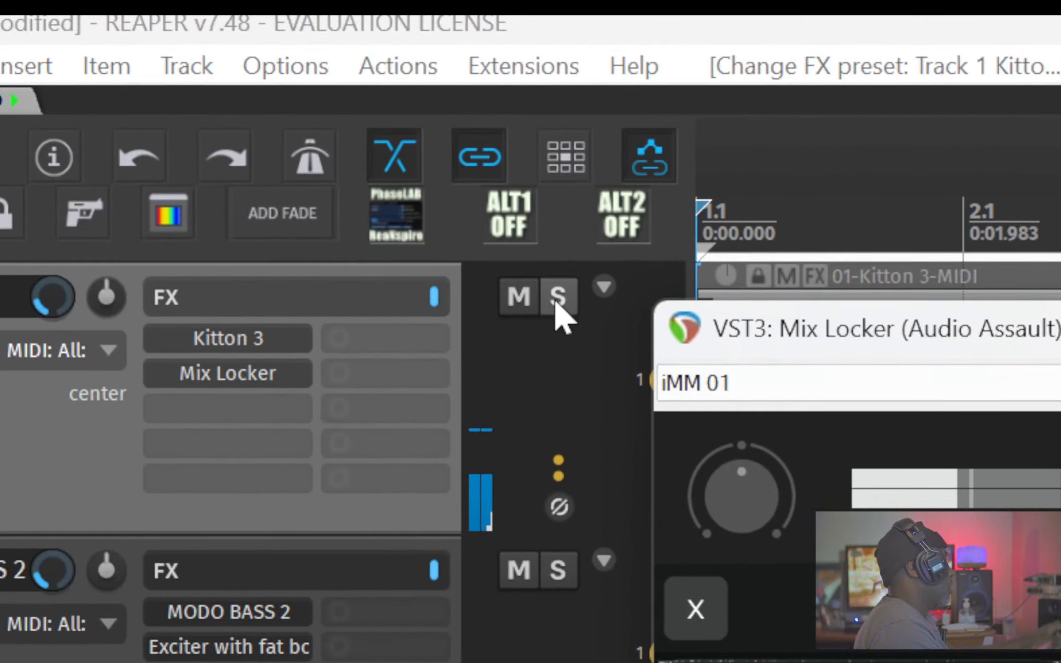
click(558, 300)
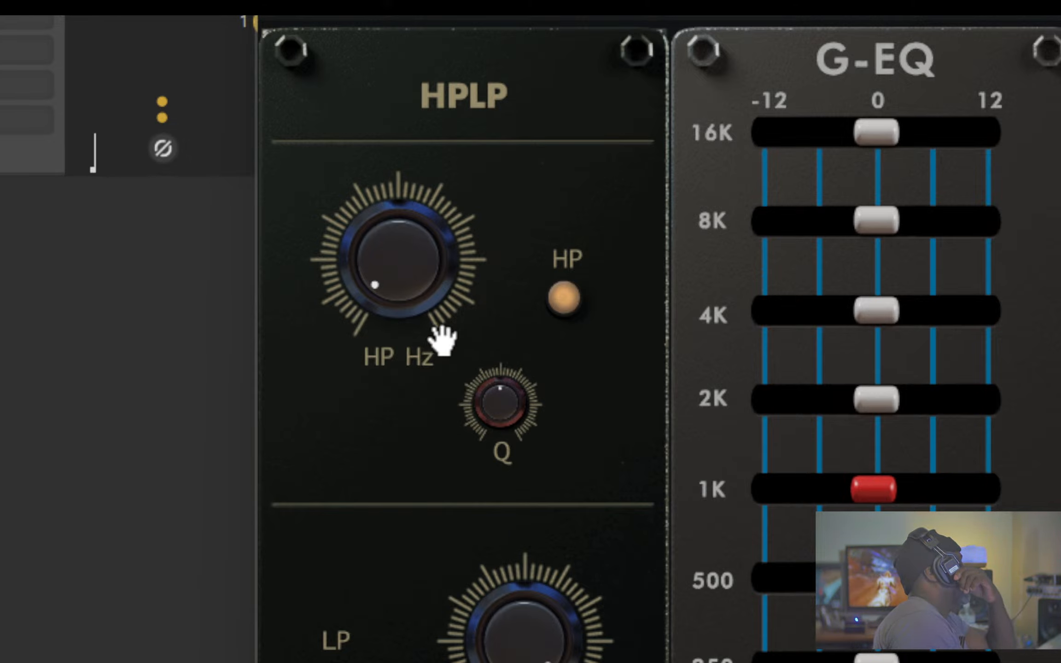
- Try out the HPLP module by sweeping its HP Hz and LP Hz filters, taking the low-pass down to about 653 Hz
drag(443, 296, 443, 106)
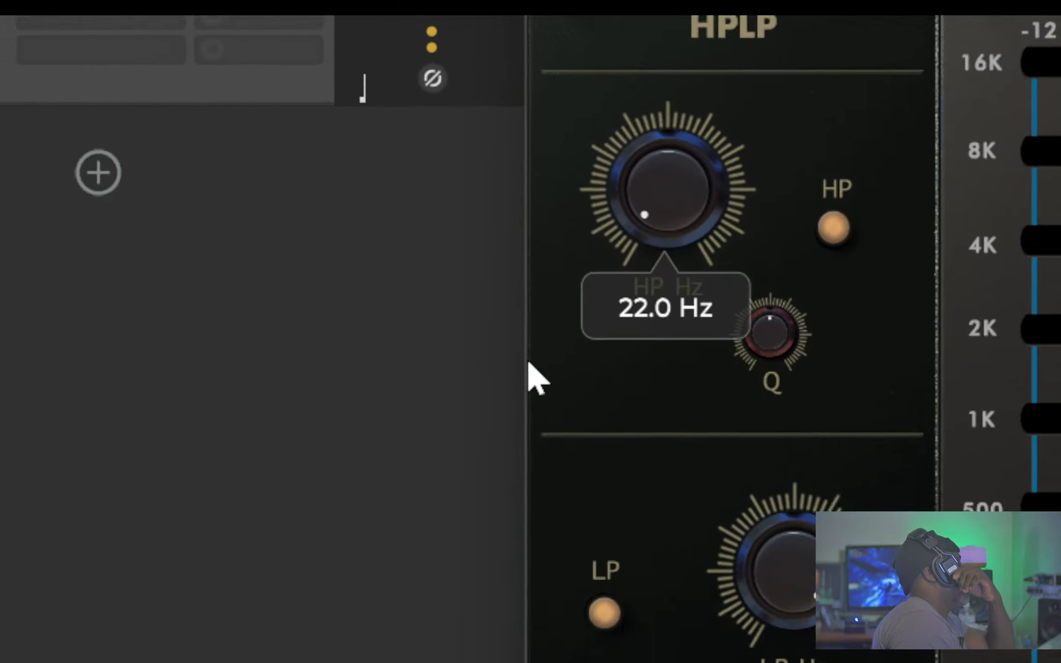
drag(512, 309, 535, 284)
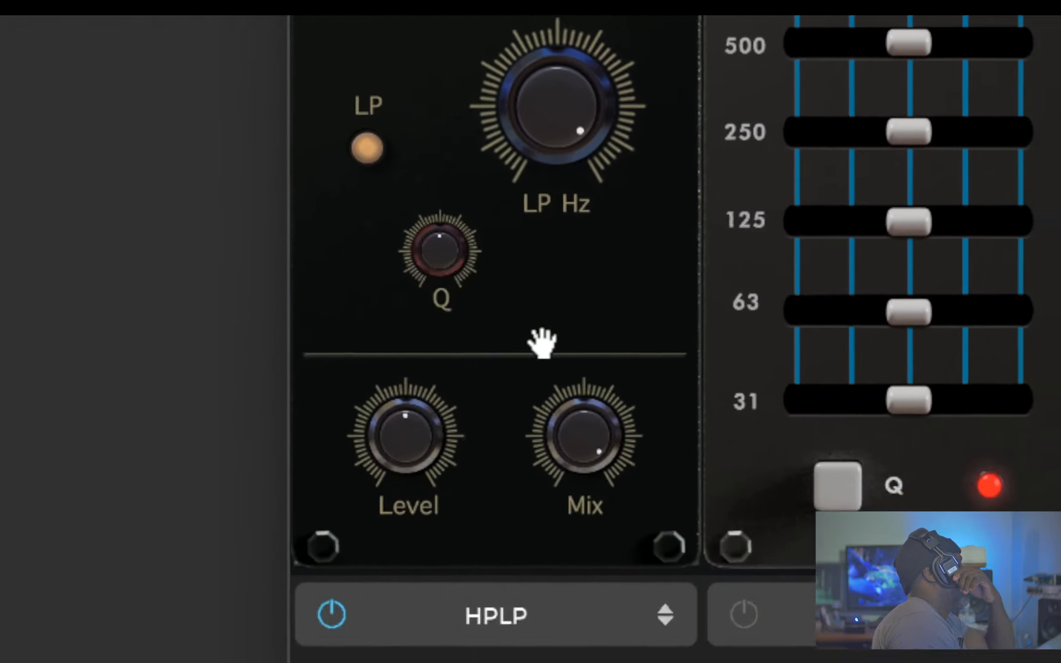
drag(542, 343, 506, 433)
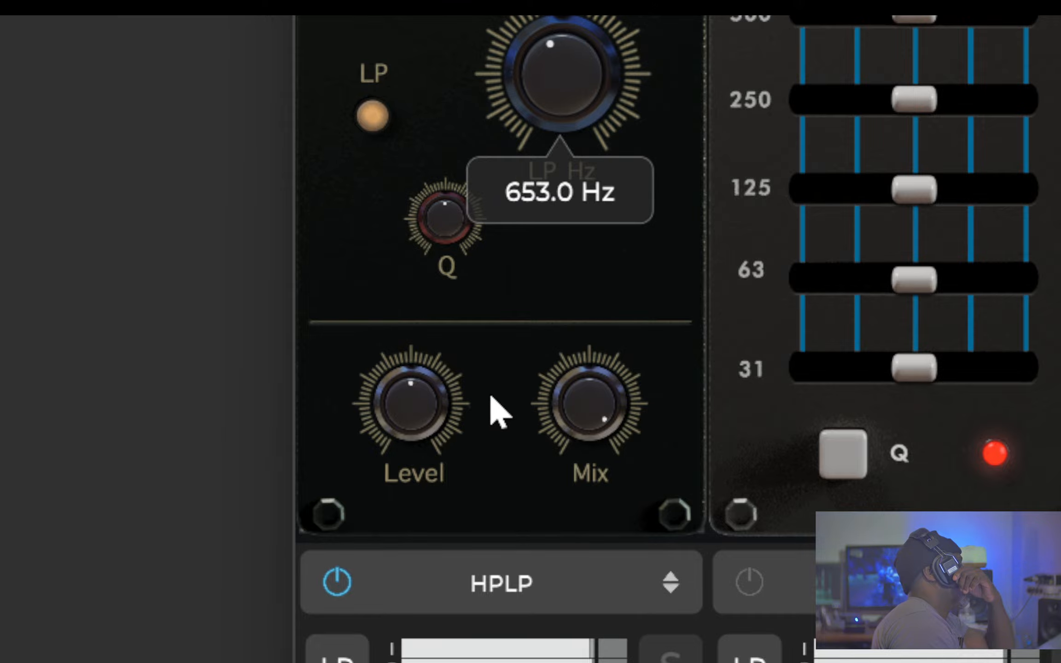
drag(486, 389, 538, 221)
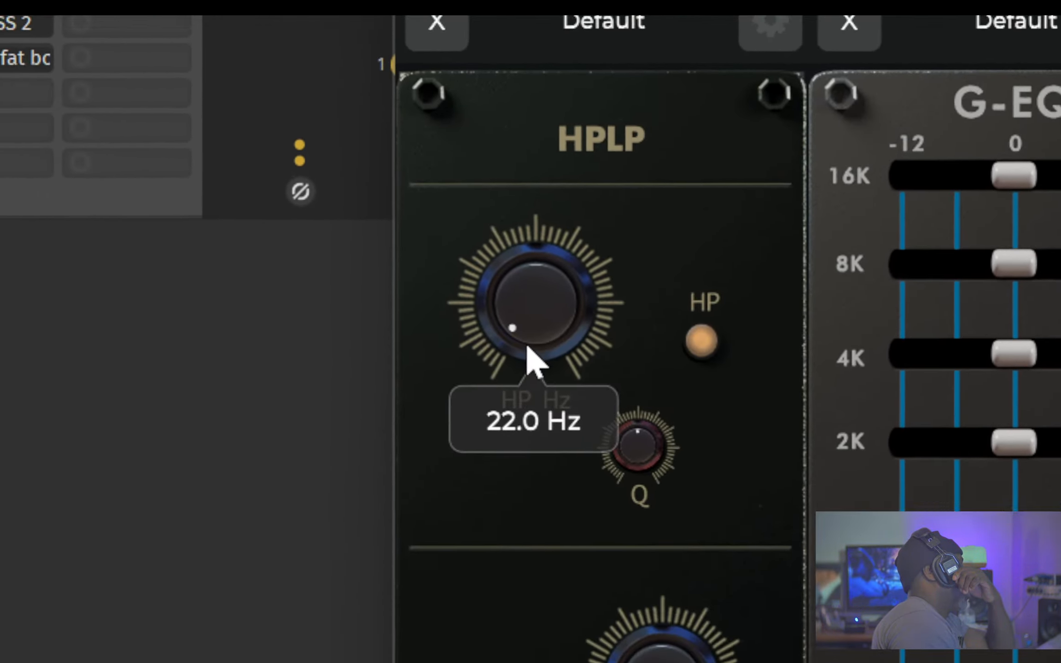
drag(528, 348, 538, 2)
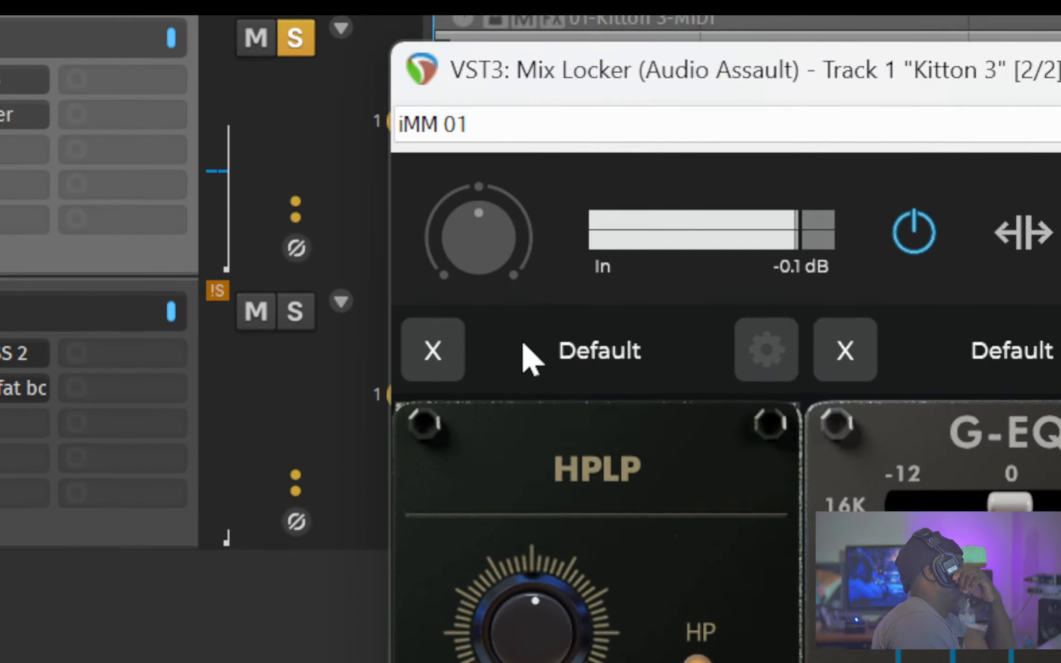
drag(508, 364, 381, 568)
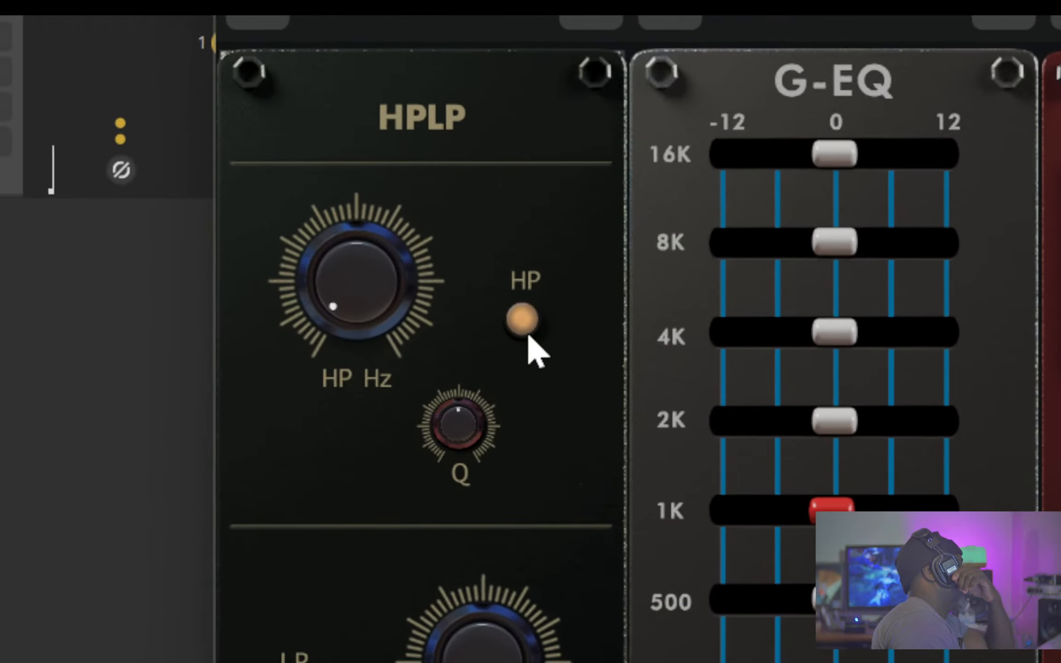
click(697, 661)
drag(430, 327, 564, 235)
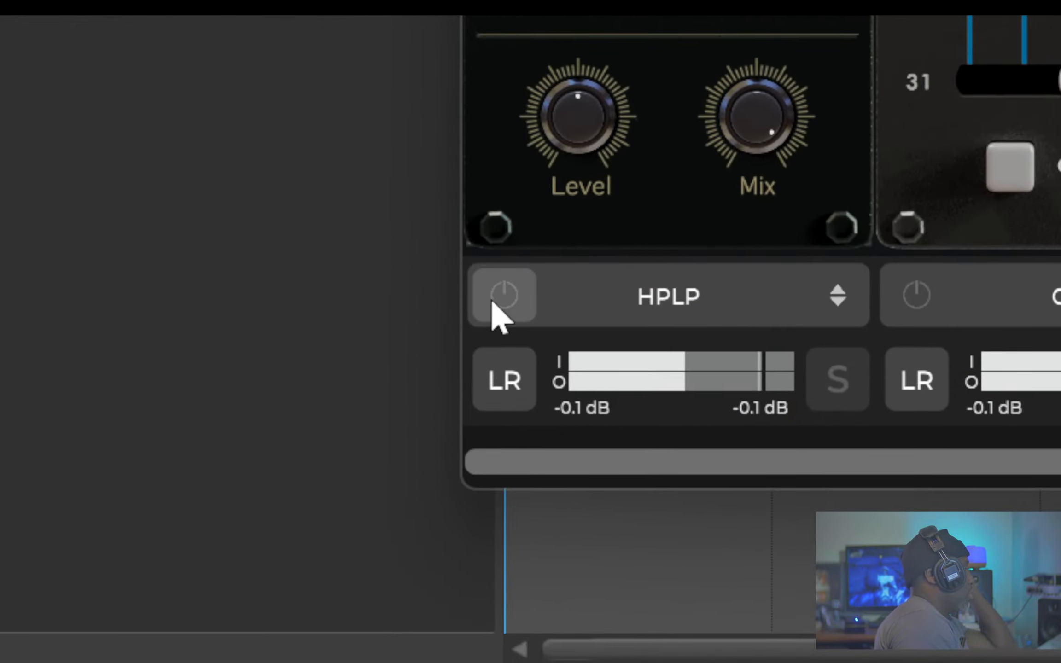
- Load the ProgramEQ demo module in place of HPLP and set its High Frequency selector to 10 KCS
click(708, 305)
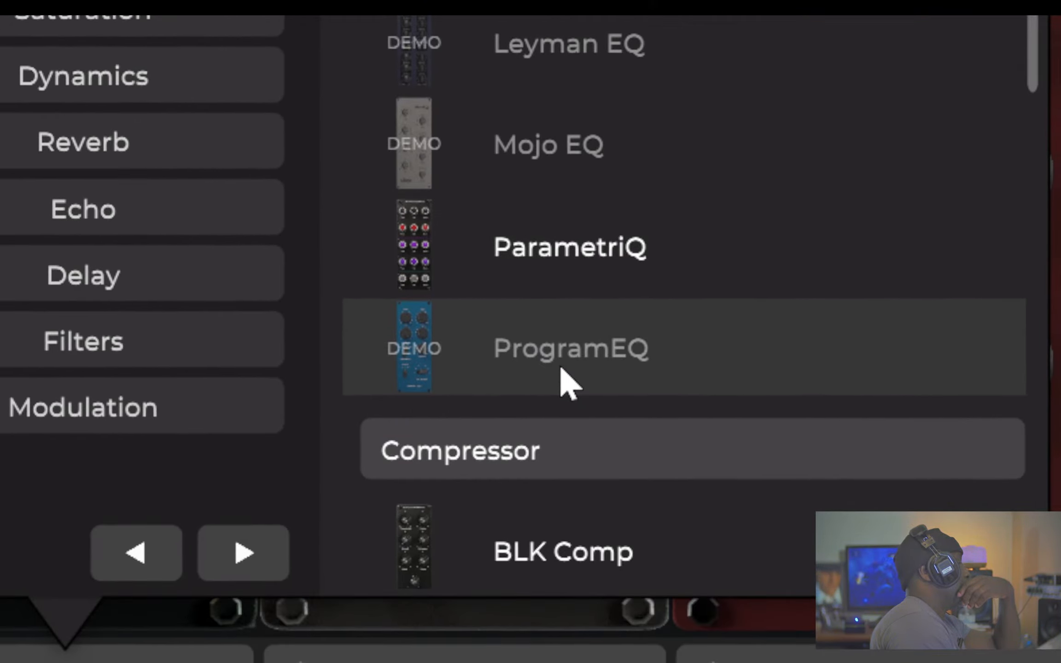
click(567, 382)
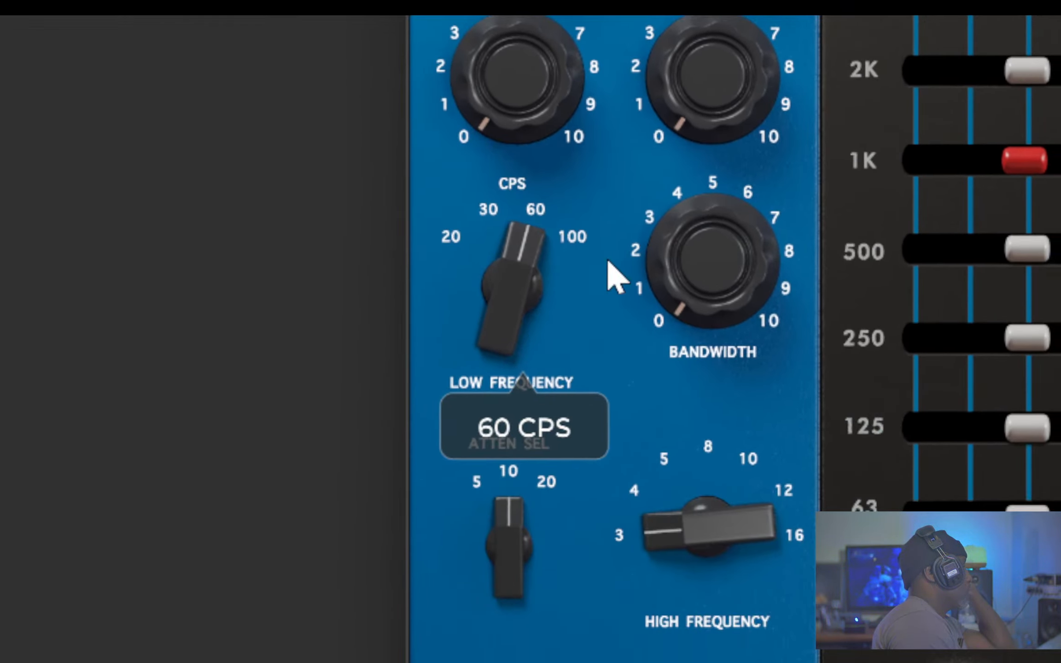
mouse_move(706, 282)
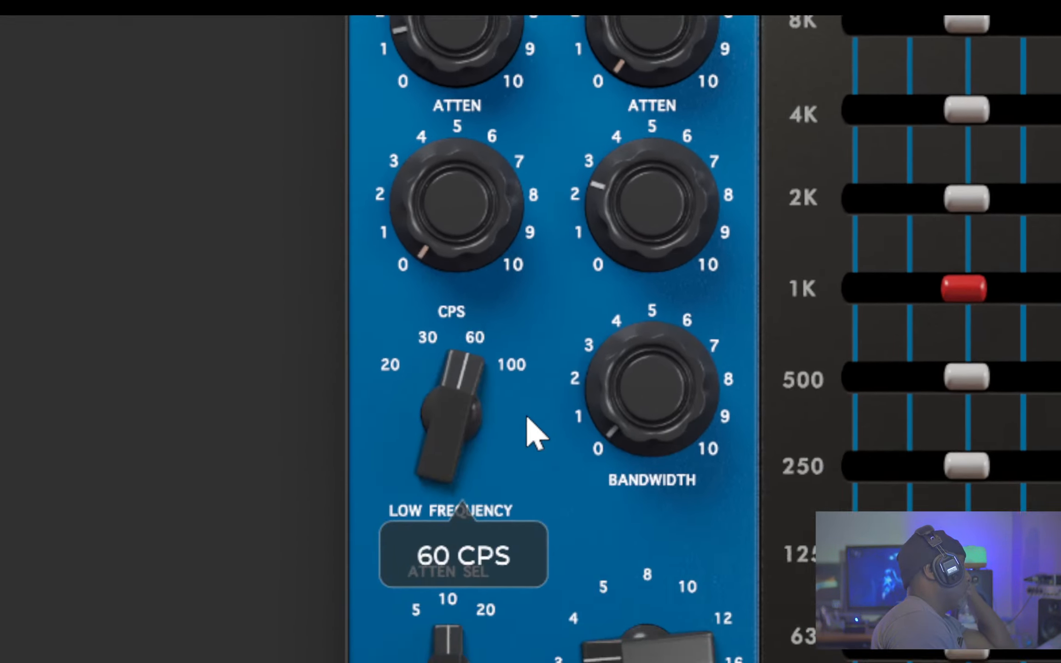
mouse_move(535, 352)
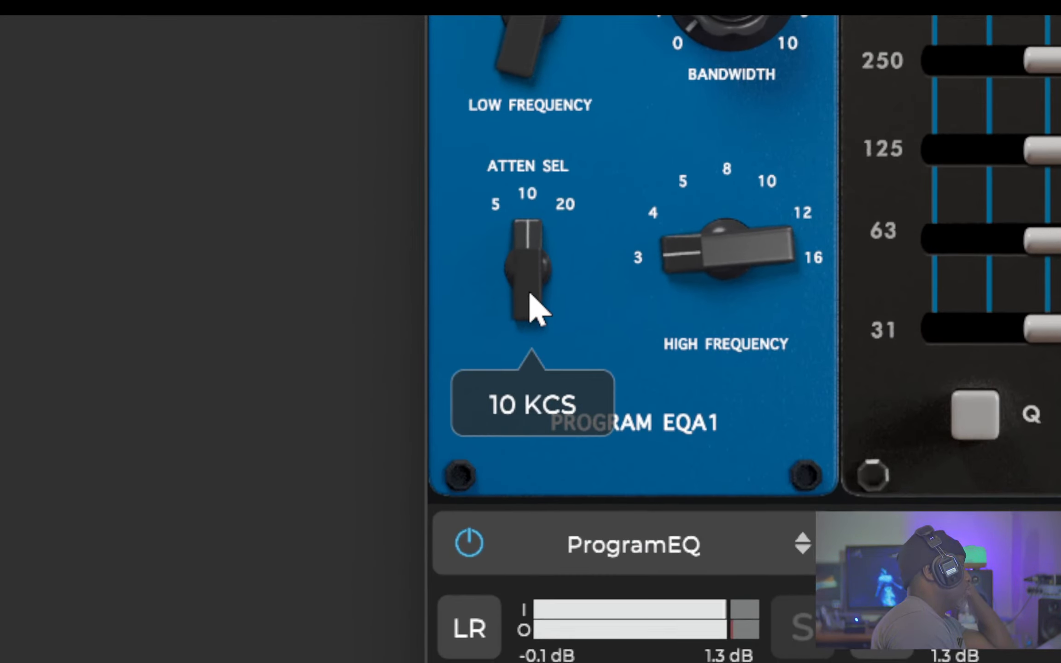
drag(743, 303, 694, 0)
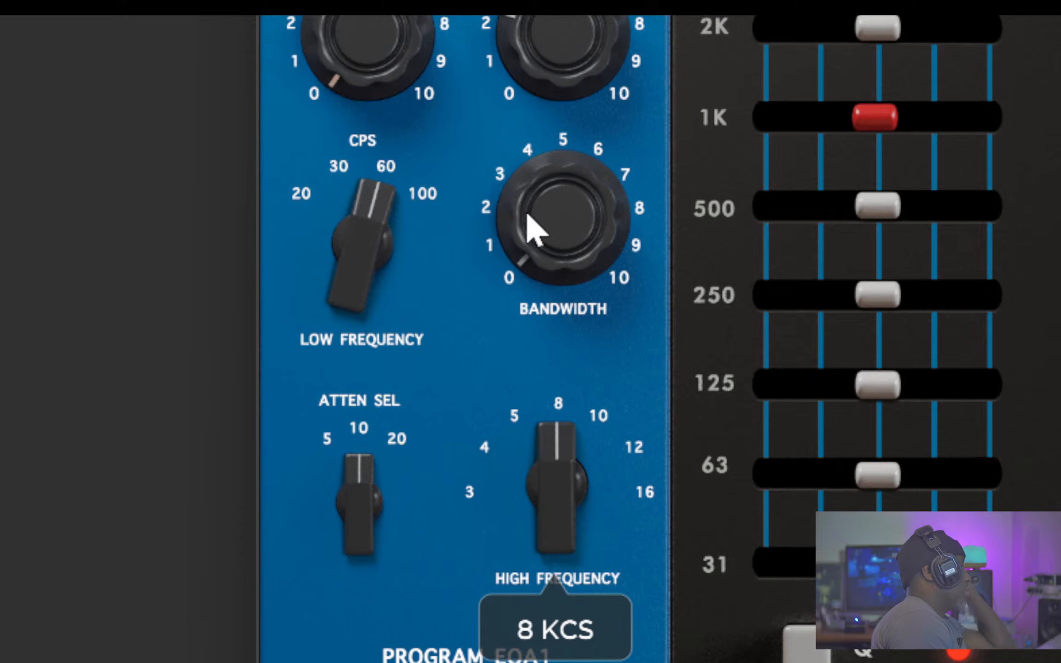
drag(526, 214, 527, 129)
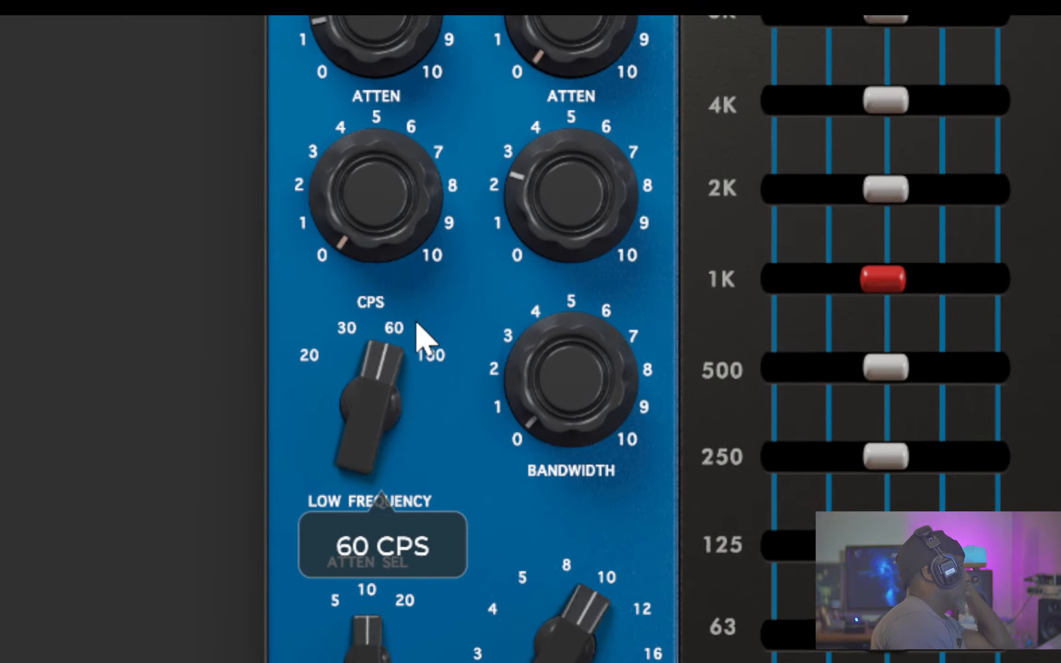
- Sweep the ProgramEQ's low-frequency Boost control, lowering it to about 3.2
mouse_move(379, 251)
mouse_move(528, 238)
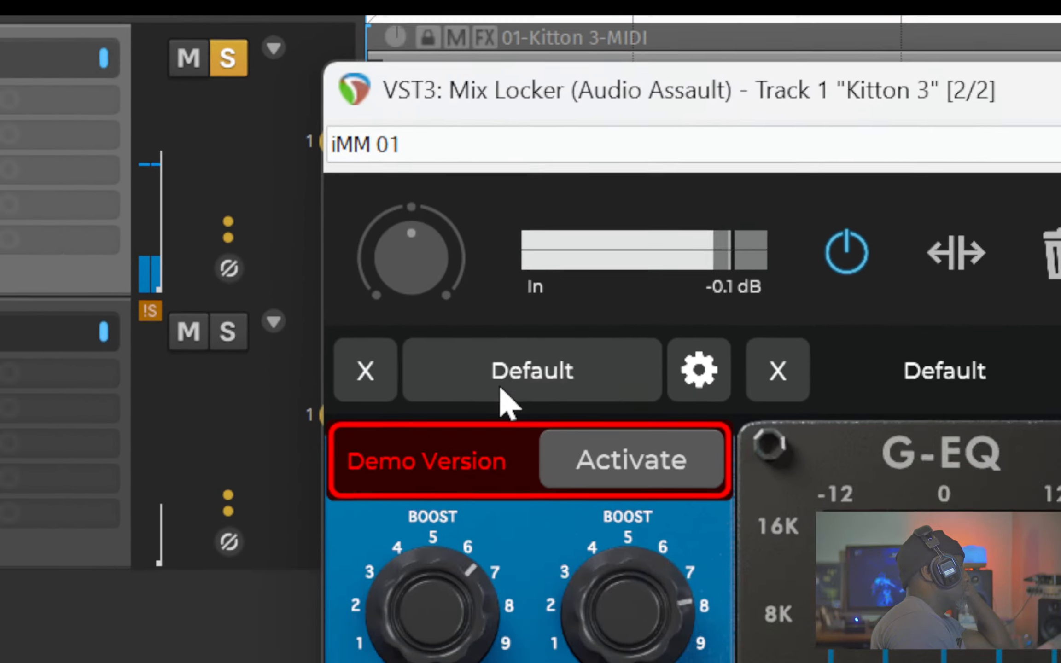
mouse_move(581, 276)
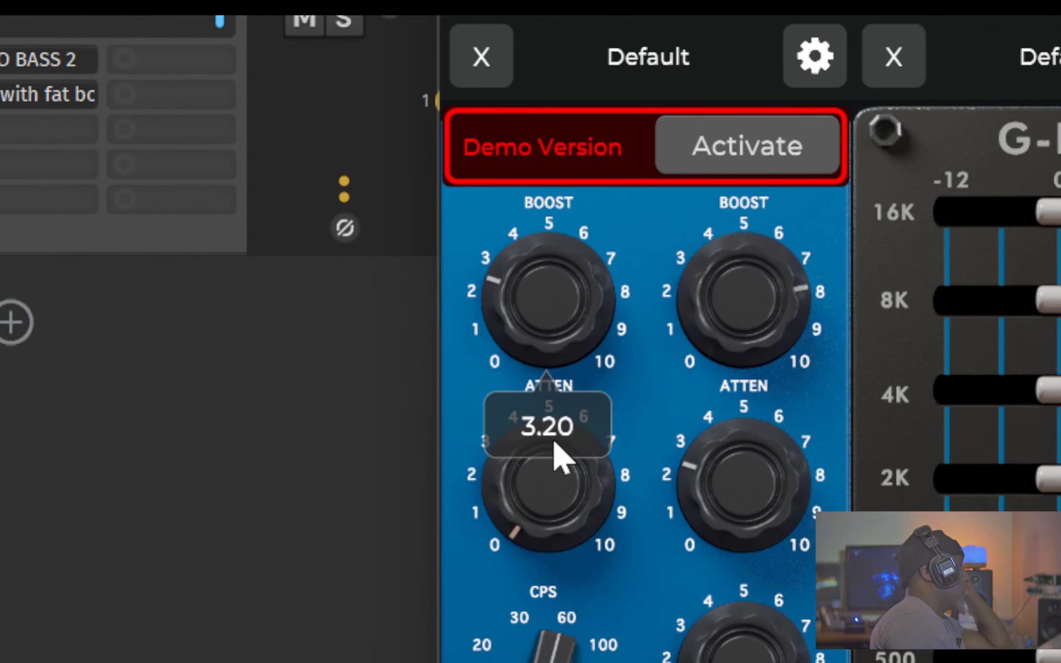
drag(558, 453, 551, 462)
mouse_move(564, 345)
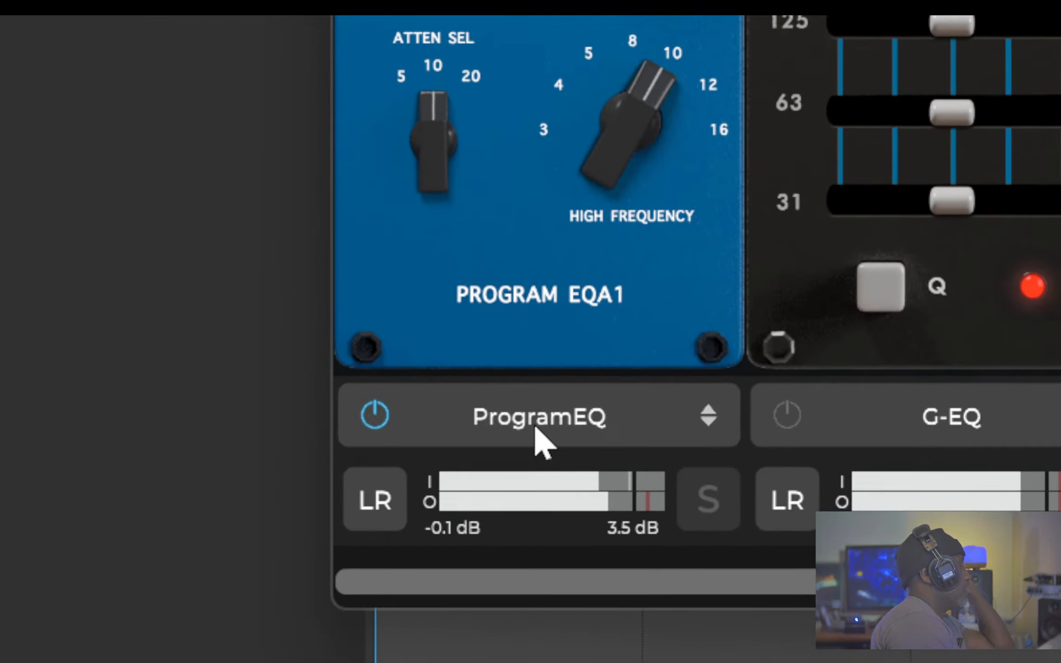
- Browse the module categories, including Compressor, and replace ProgramEQ with BLK Comp in the first slot
click(535, 422)
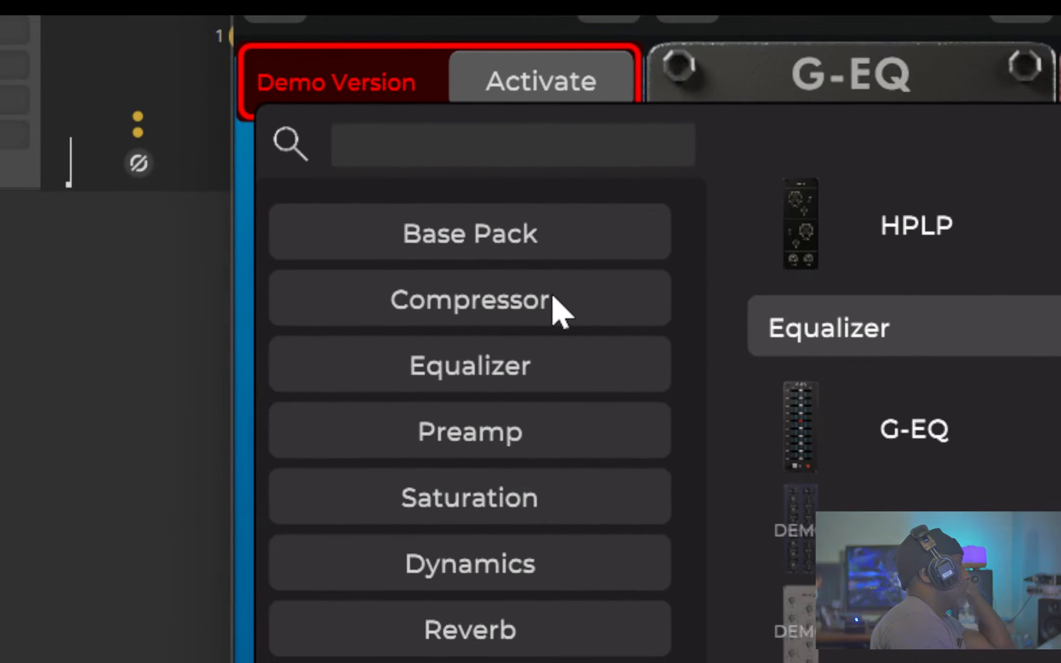
click(208, 378)
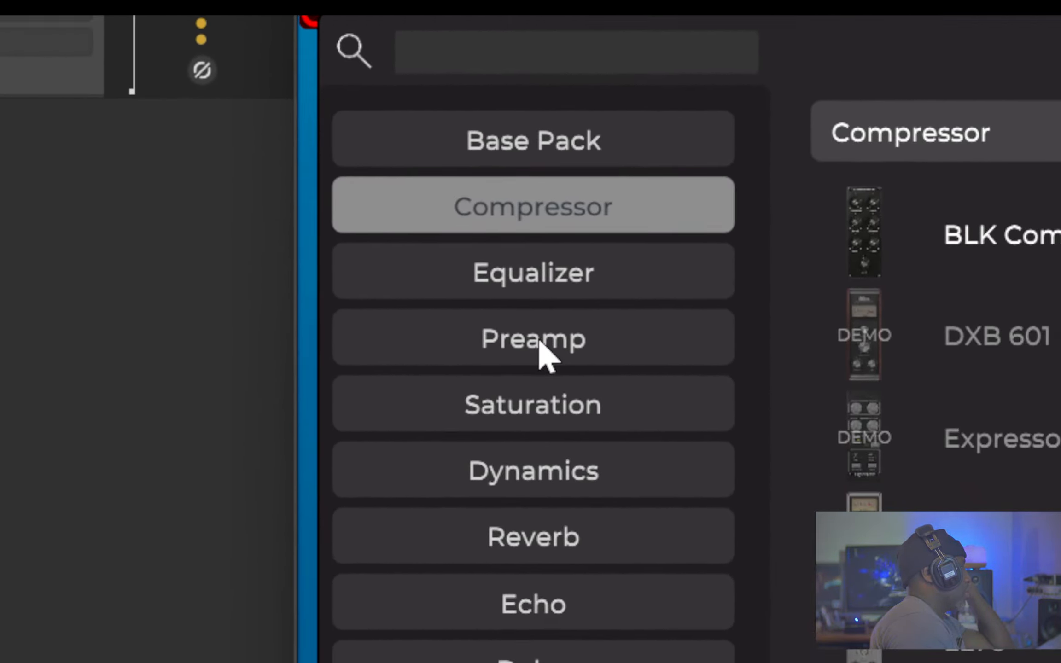
click(569, 611)
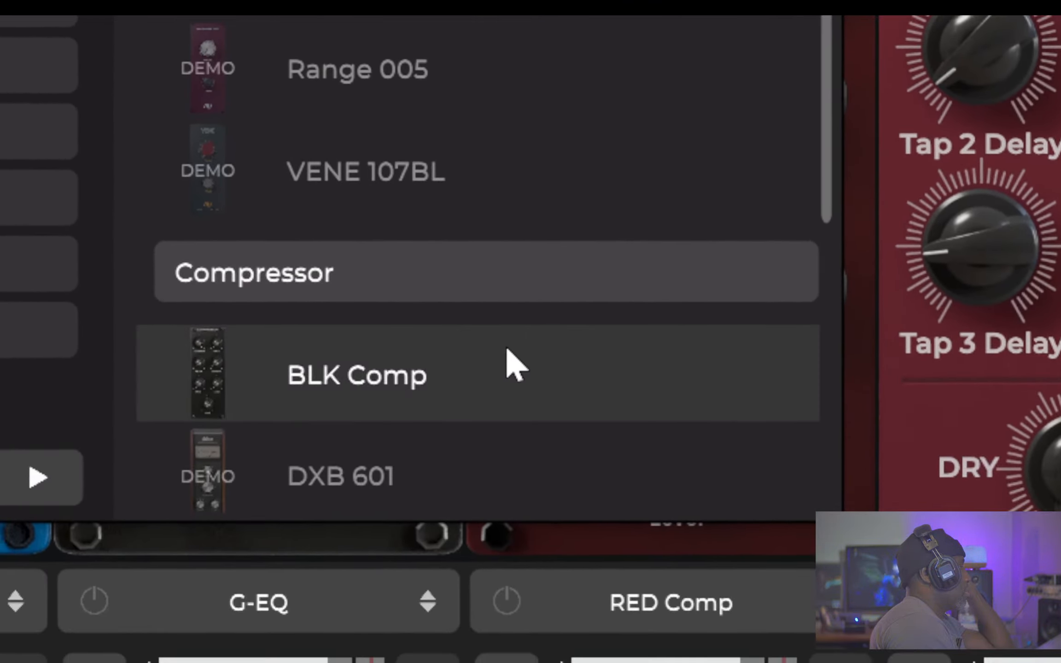
click(328, 363)
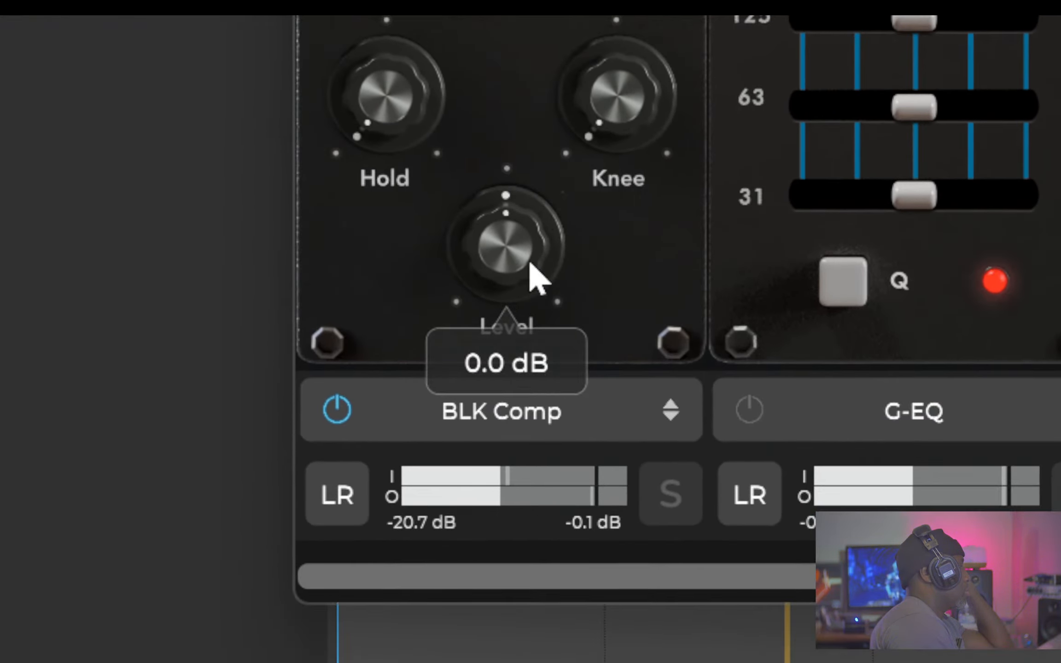
- Adjust BLK Comp by raising its Level and Release and sweeping its Threshold between about -11.4 dB and -2.5 dB
drag(530, 550, 522, 407)
drag(533, 290, 531, 307)
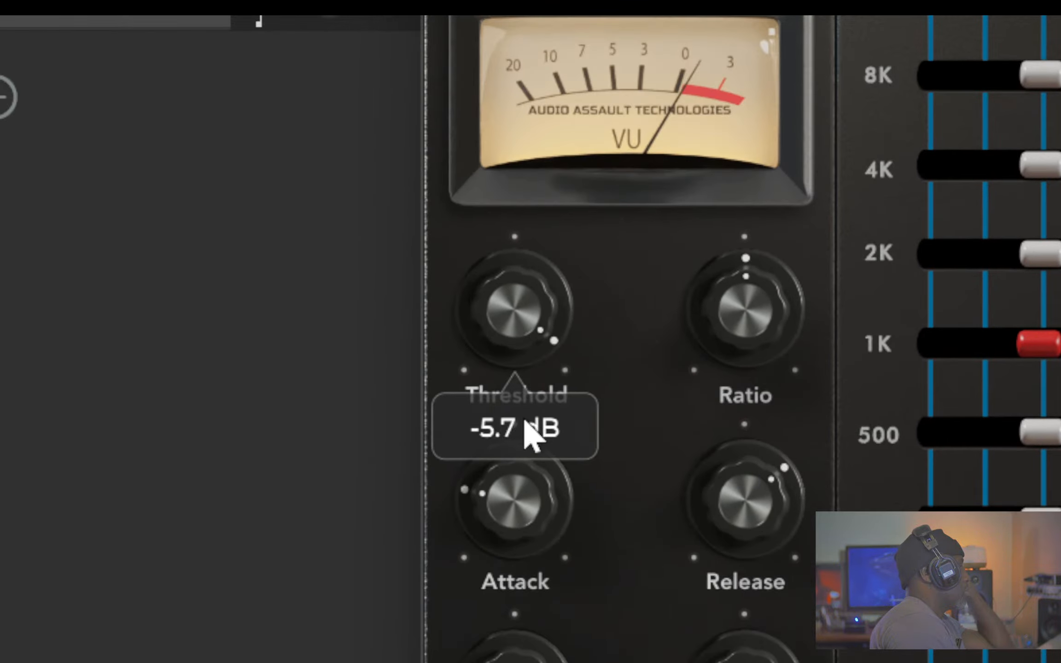
drag(525, 423, 493, 539)
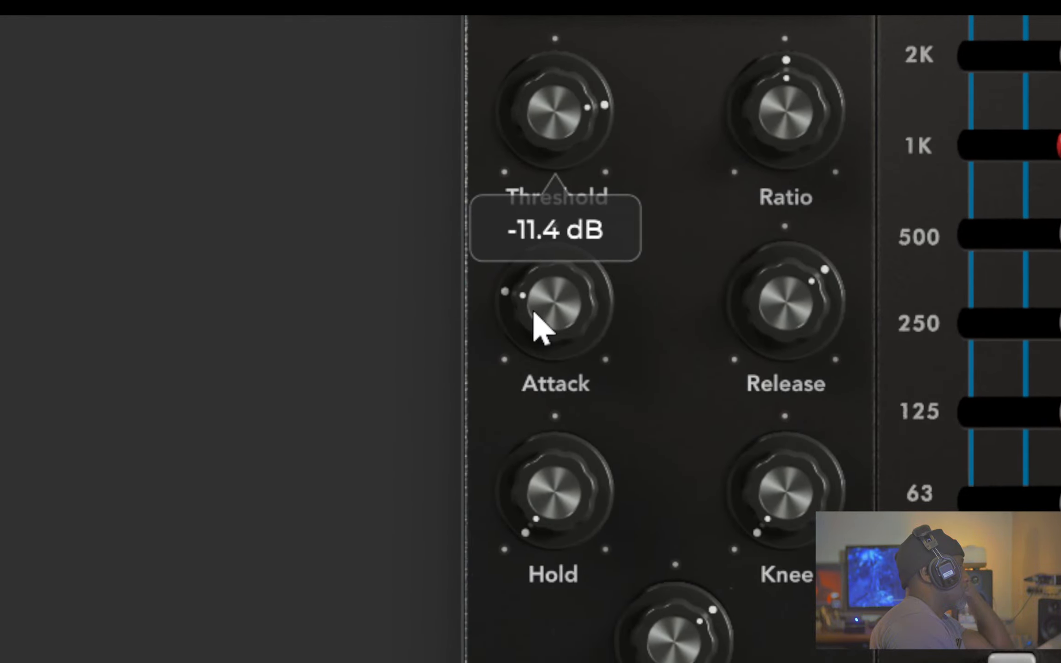
drag(534, 315, 535, 264)
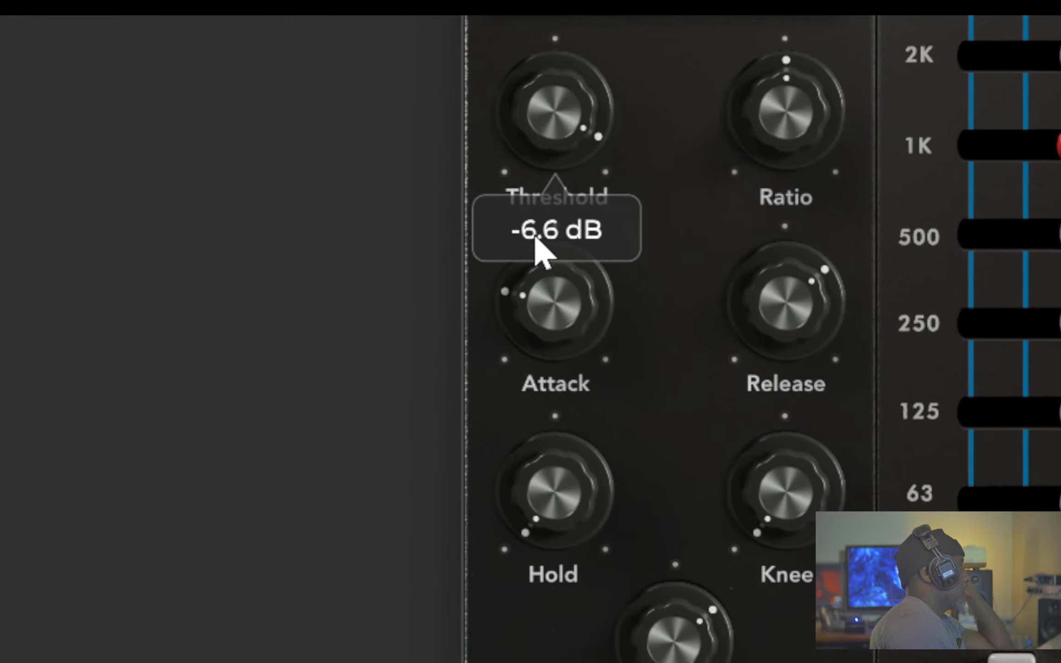
drag(541, 198, 540, 188)
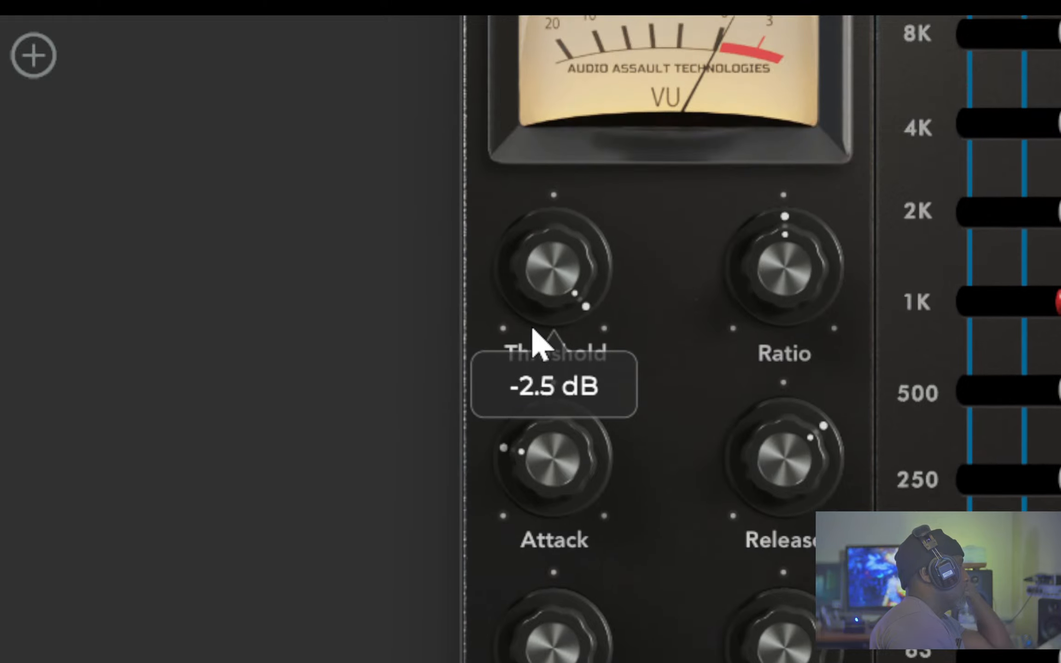
mouse_move(533, 322)
mouse_down()
mouse_move(531, 301)
mouse_move(518, 323)
mouse_up()
mouse_move(722, 460)
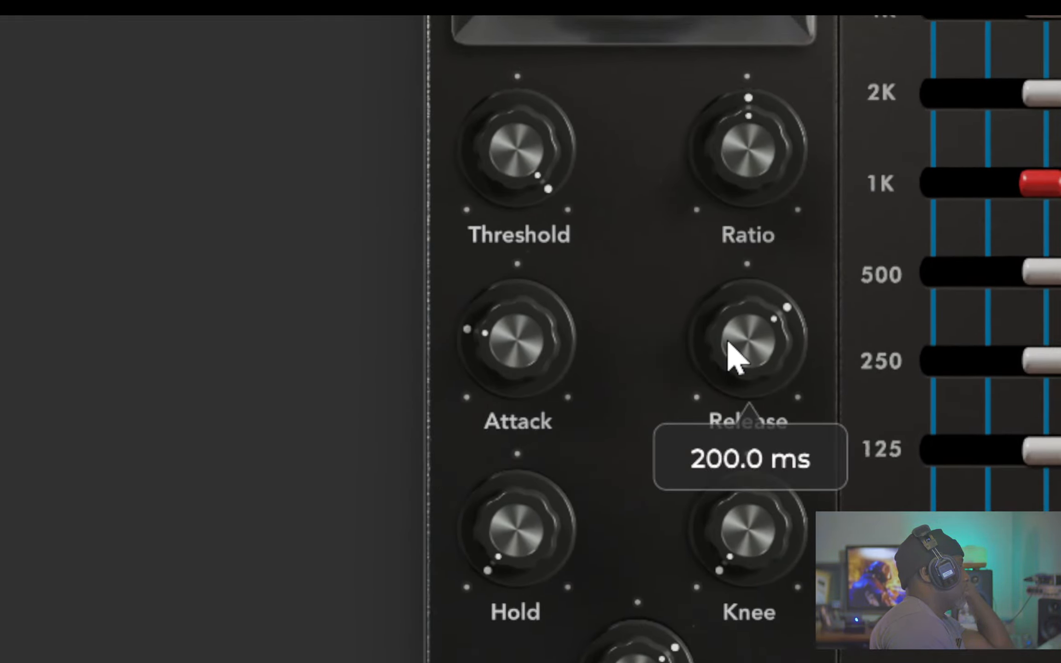
drag(728, 342, 727, 233)
- Enable the G-EQ module and shape its bands, cutting 250 and boosting 16K, 8K, 2K and 125, with 125 at about 4.3 dB
mouse_move(537, 374)
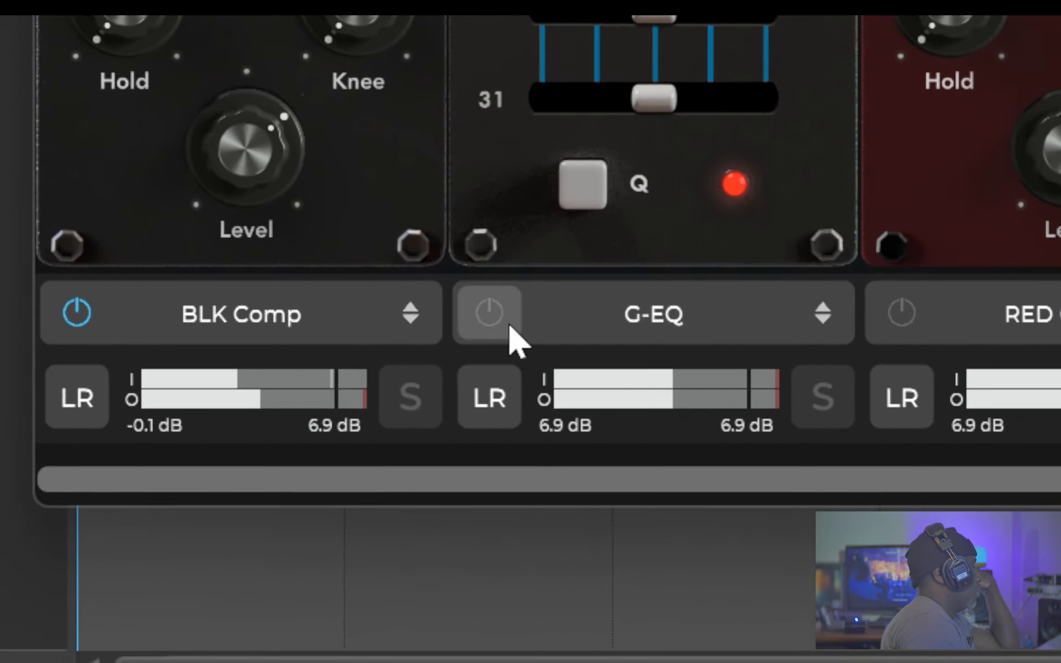
click(509, 326)
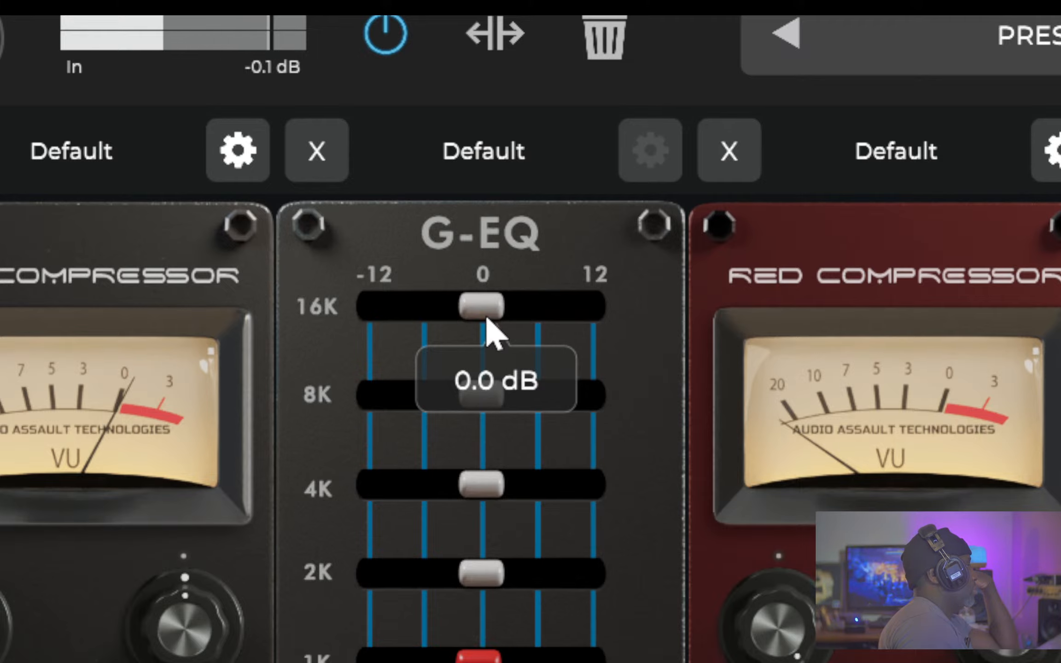
drag(485, 407, 535, 422)
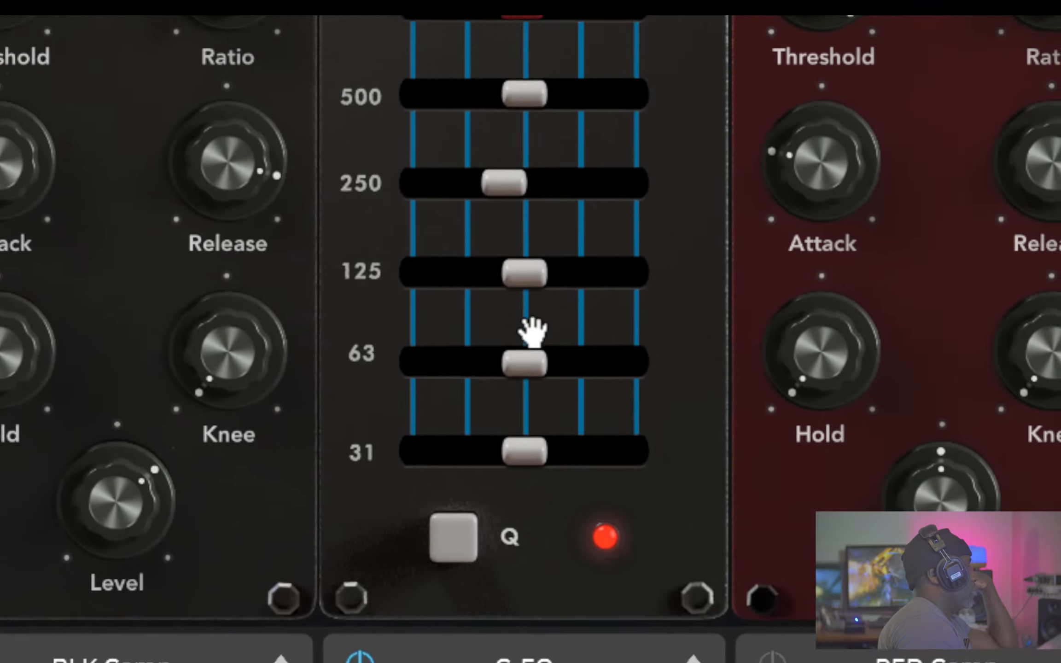
drag(607, 558, 622, 545)
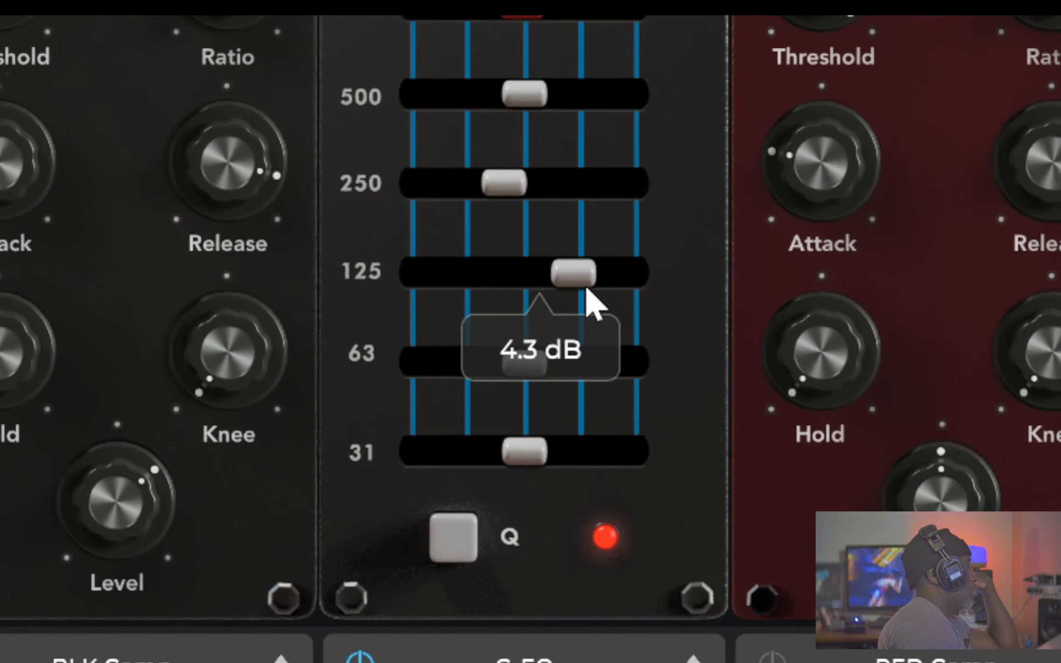
mouse_move(593, 290)
mouse_down()
mouse_move(540, 288)
mouse_move(573, 289)
mouse_up()
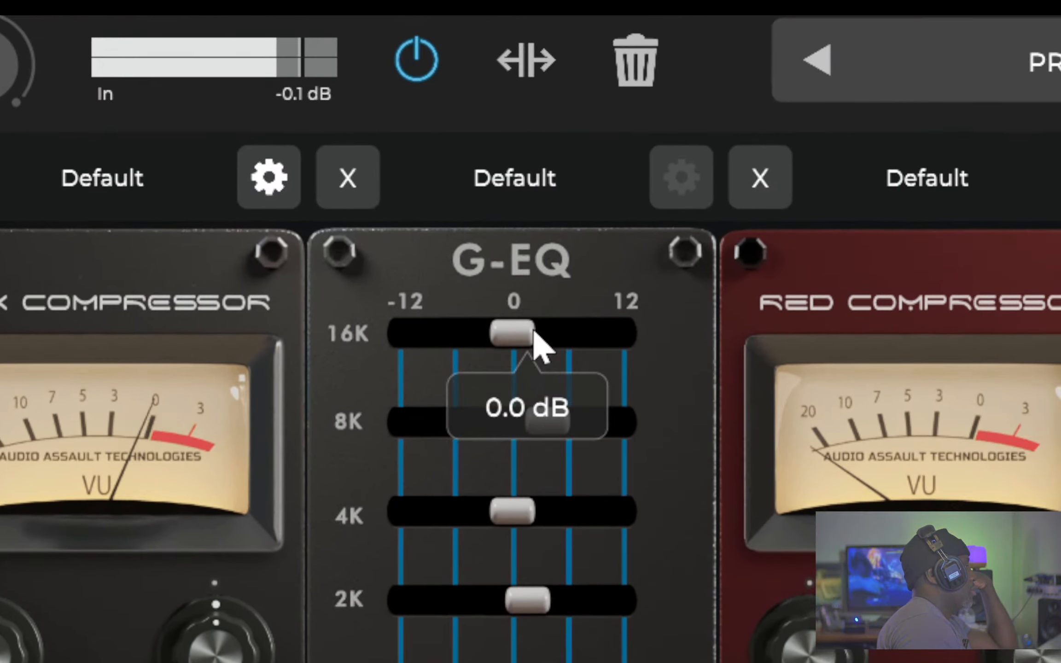
drag(598, 62, 605, 63)
drag(603, 350, 617, 368)
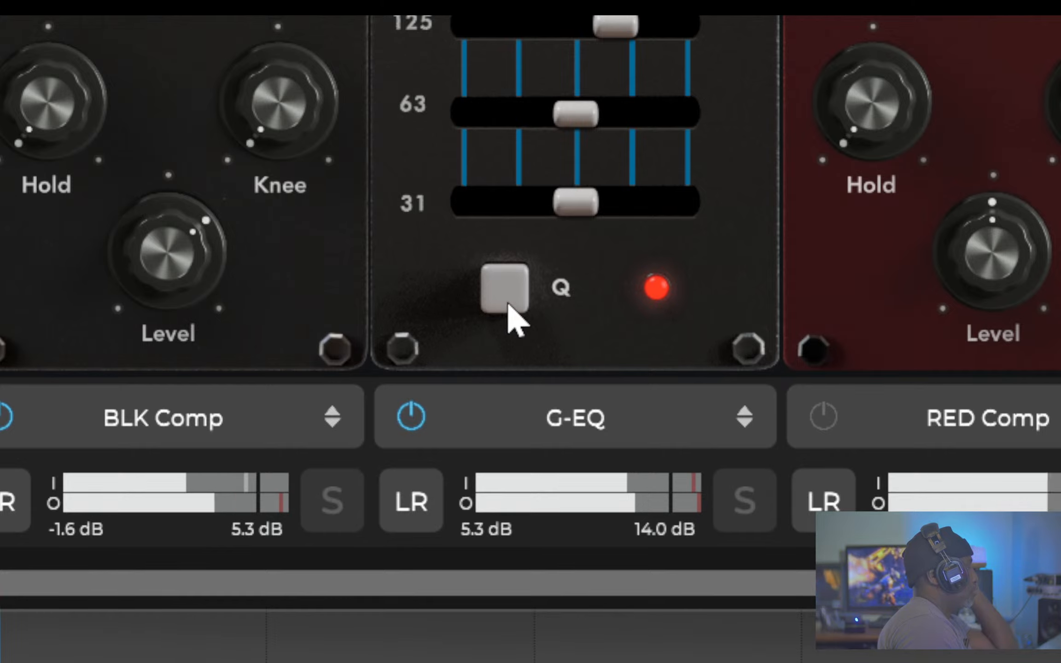
- Toggle the G-EQ's Q switch off and on to compare its effect on the drums
click(508, 304)
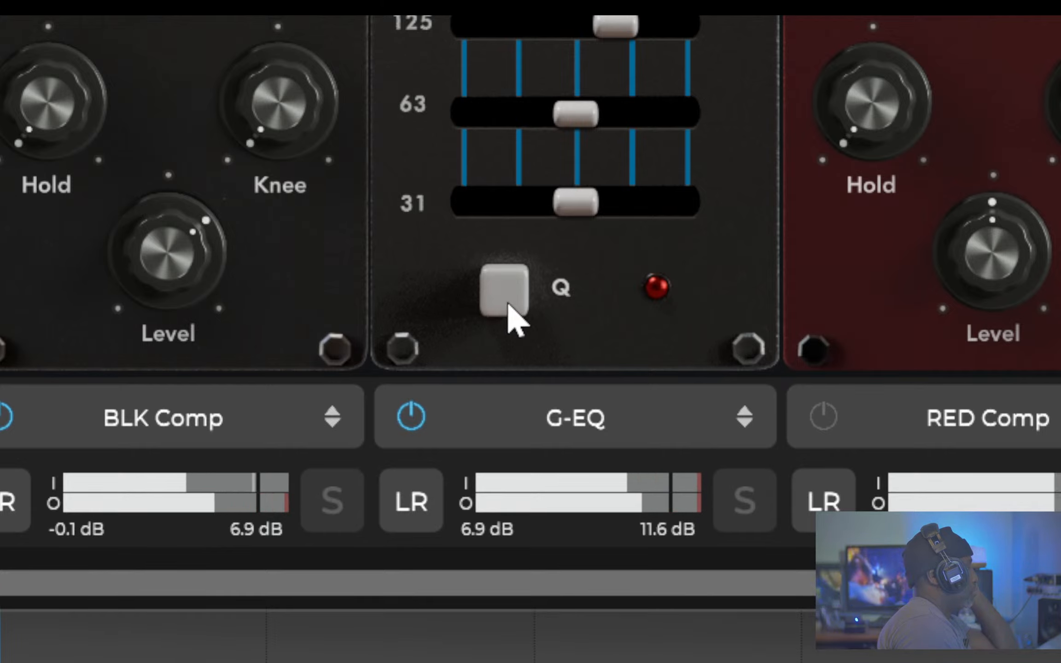
click(508, 305)
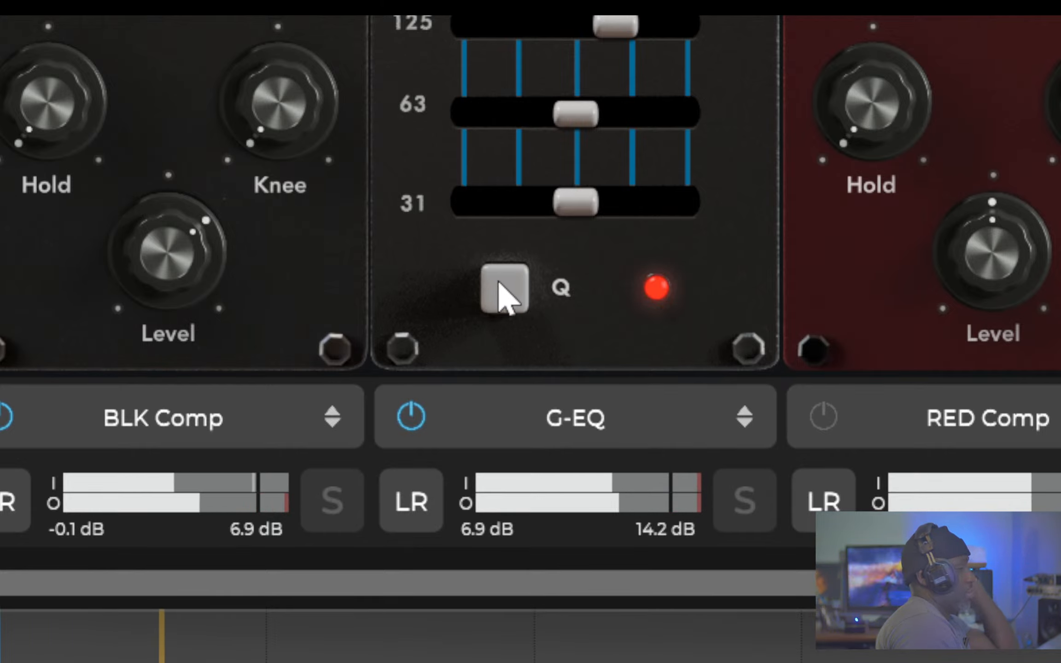
click(515, 306)
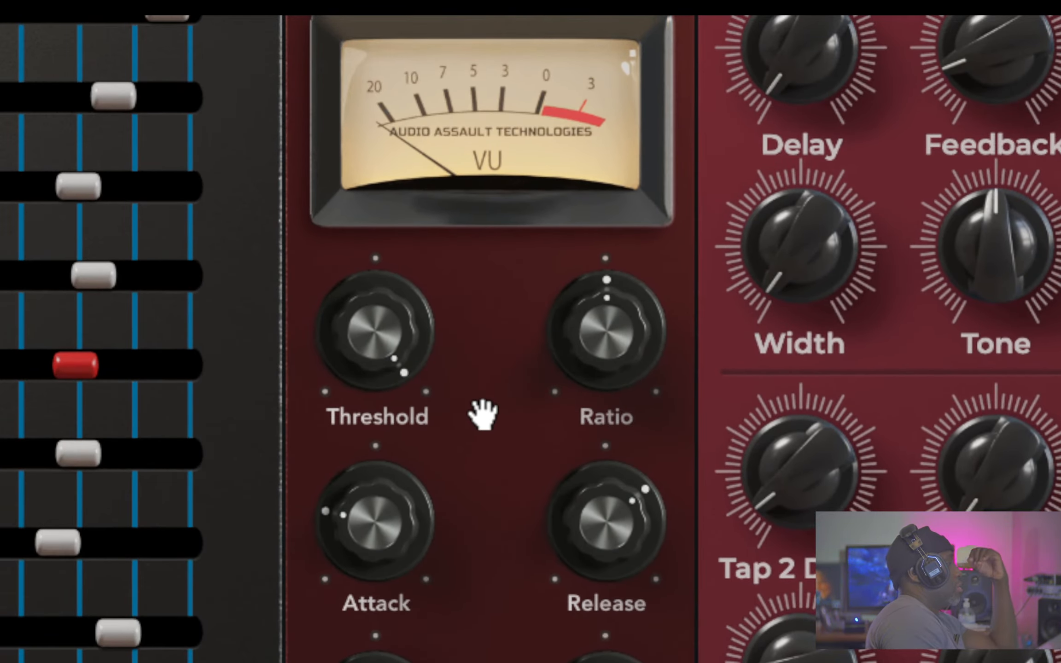
- Switch on the RED Comp module with its Threshold lowered and its Ratio raised to about 10.2 : 1
mouse_move(395, 315)
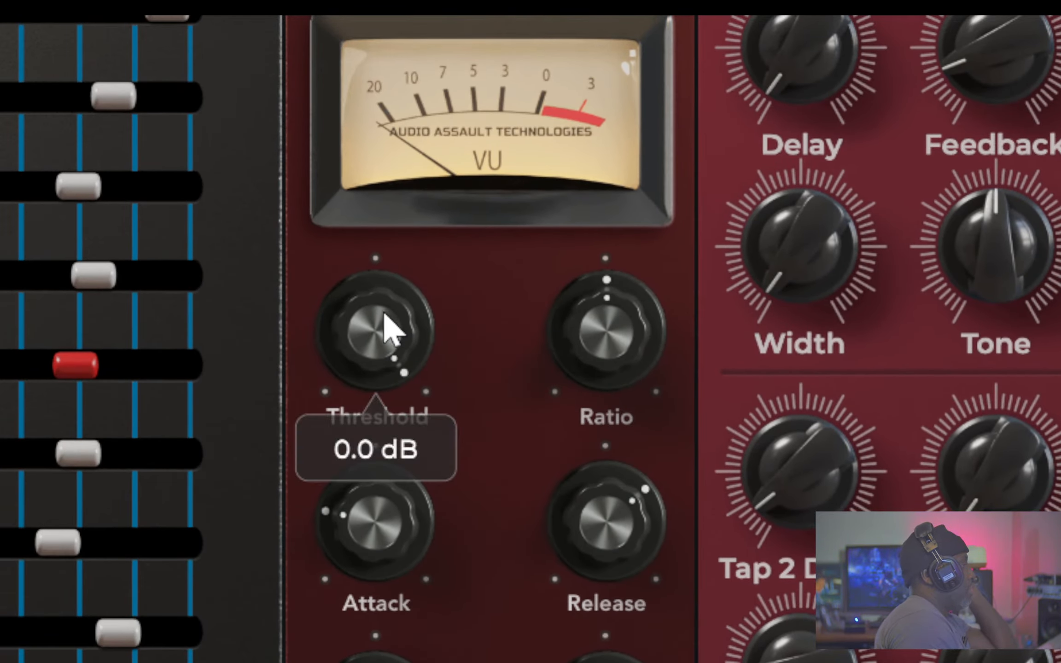
drag(375, 426, 270, 527)
mouse_move(421, 521)
drag(886, 145, 865, 10)
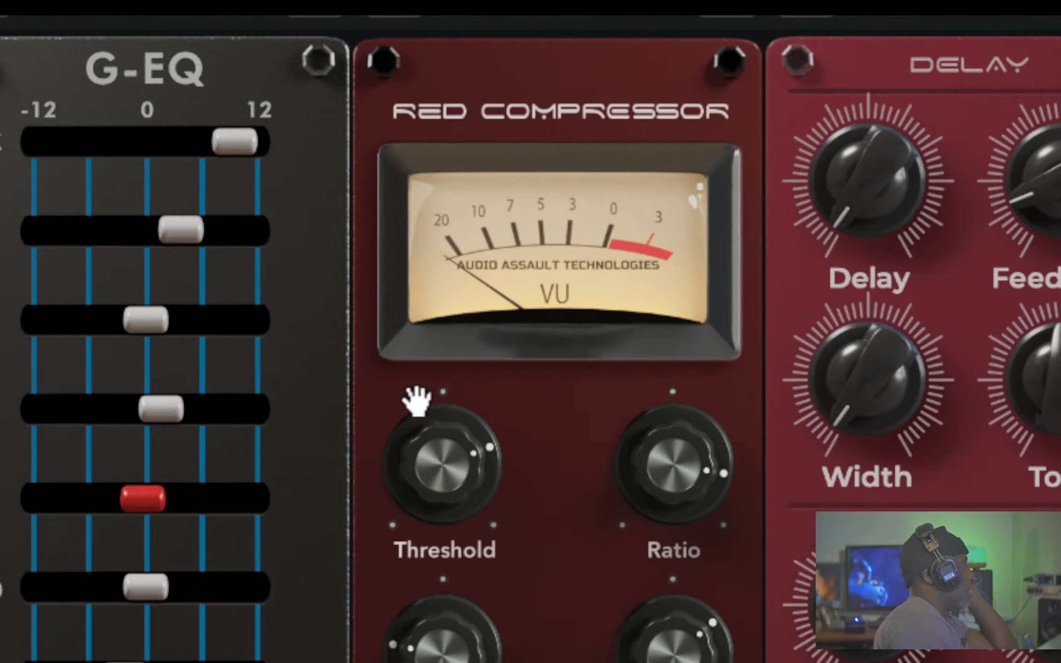
drag(290, 499, 383, 662)
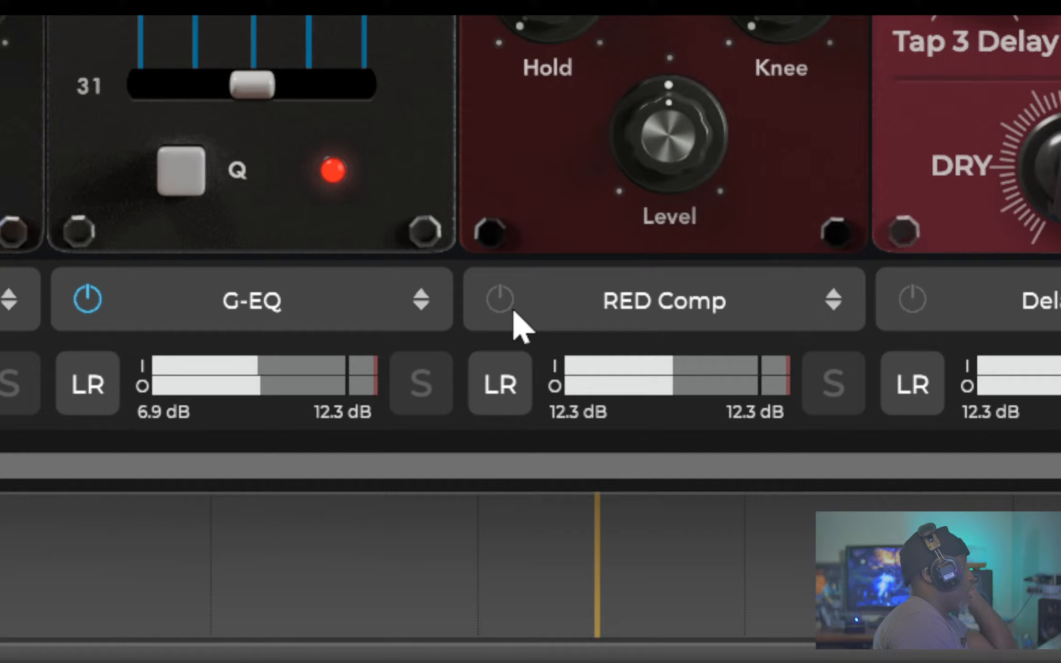
click(511, 294)
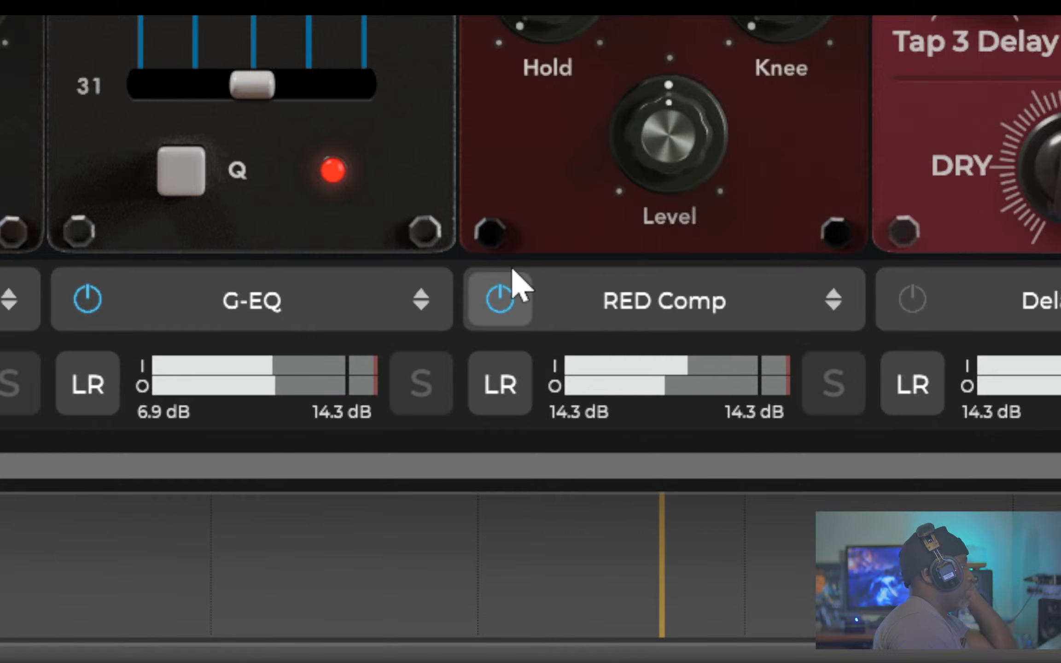
- Sweep RED Comp's Threshold through about -20.3 dB, -7.9 dB and -40.0 dB to hear the compression change
drag(618, 196, 531, 321)
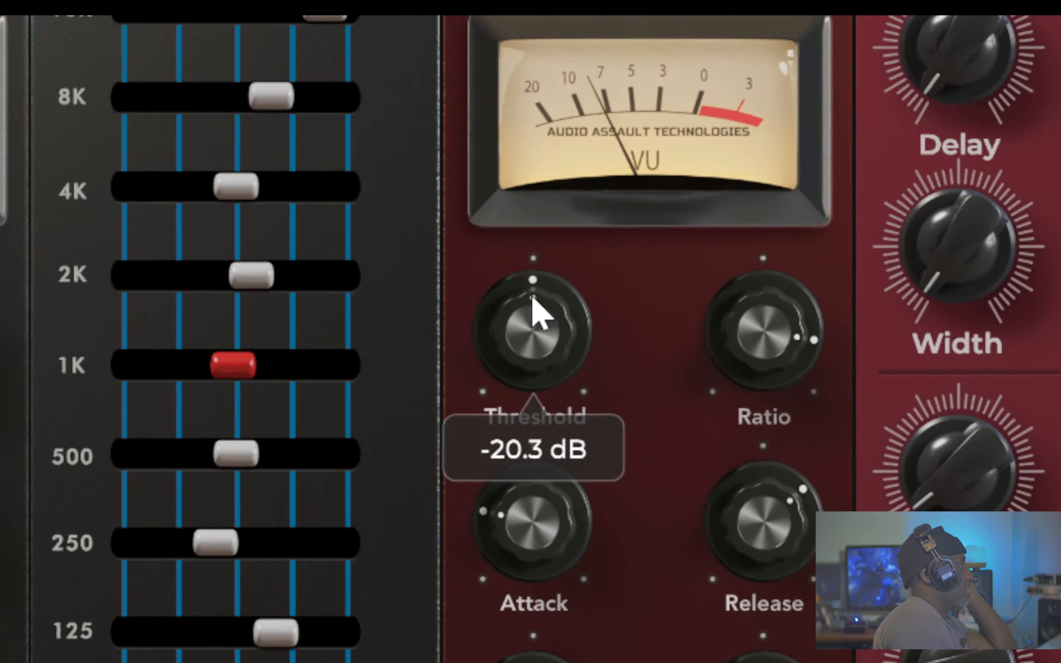
drag(541, 258, 547, 101)
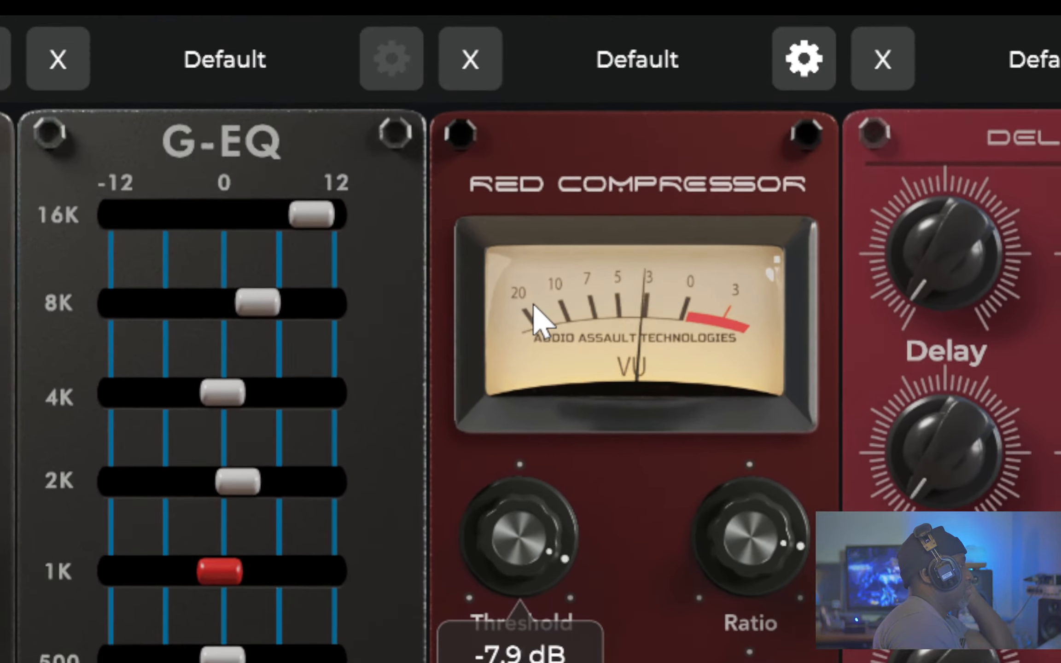
drag(534, 303, 532, 343)
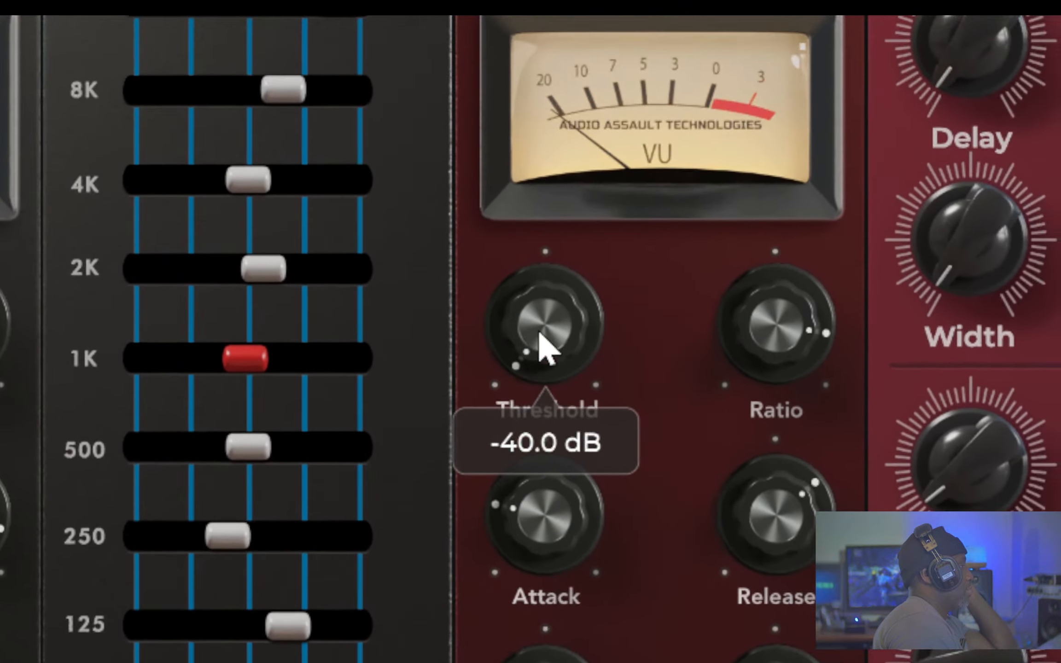
drag(526, 113, 565, 0)
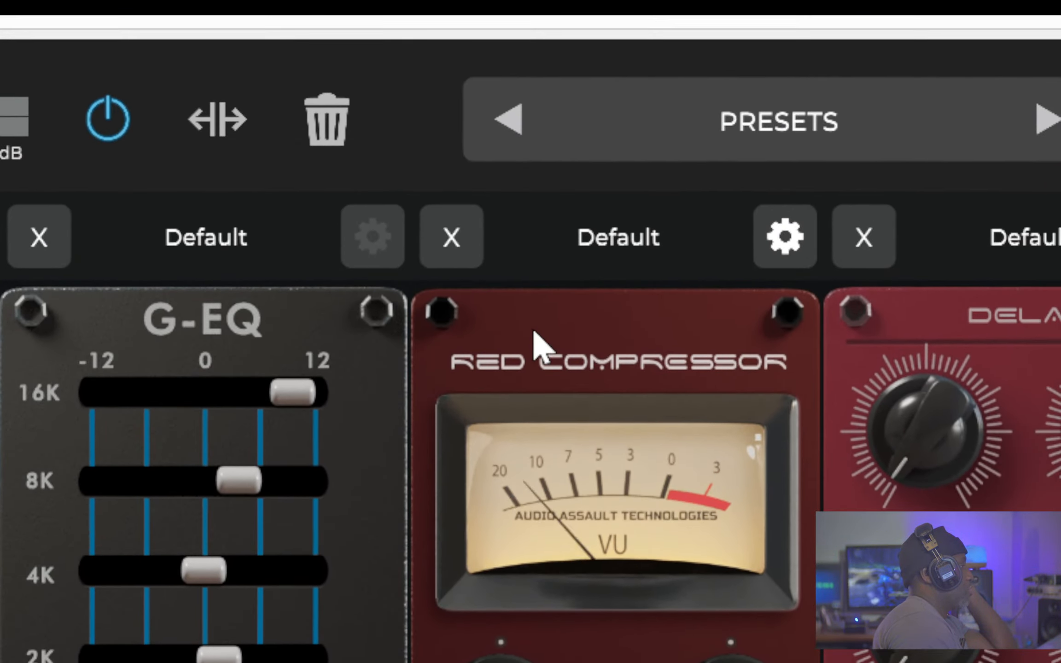
- Lower RED Comp's Ratio to its minimum and bring its Threshold all the way down
mouse_move(559, 341)
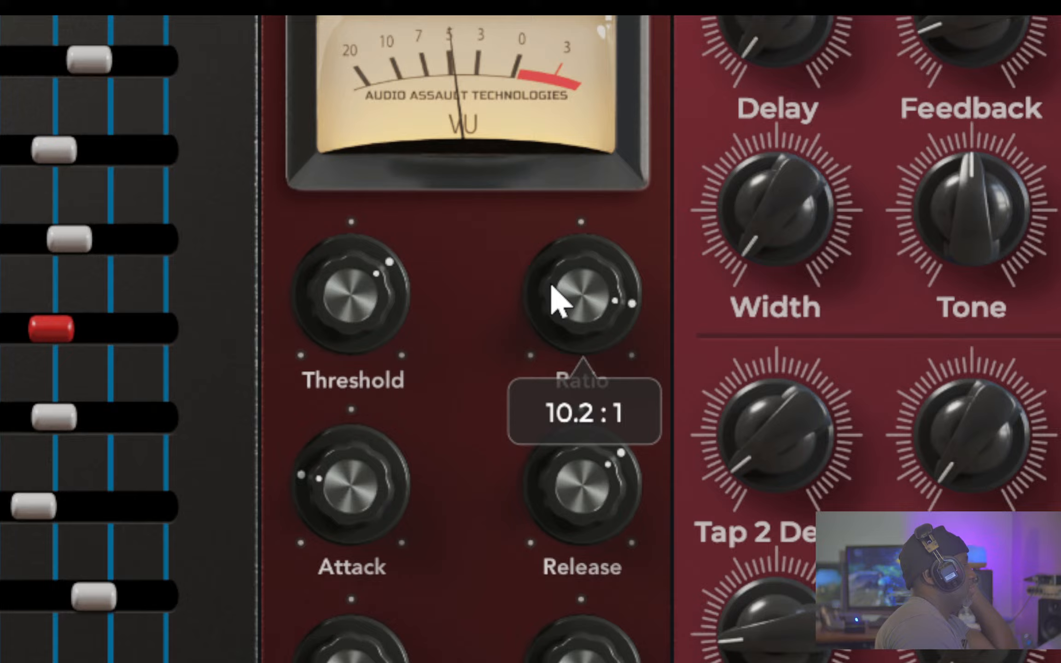
drag(551, 285, 499, 662)
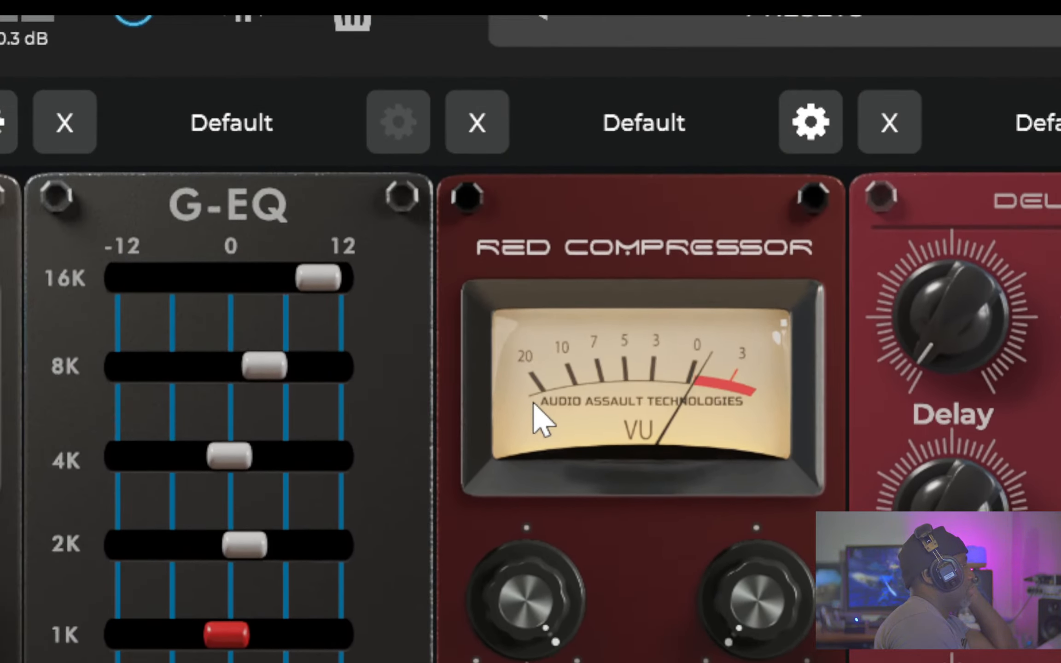
drag(533, 402, 672, 662)
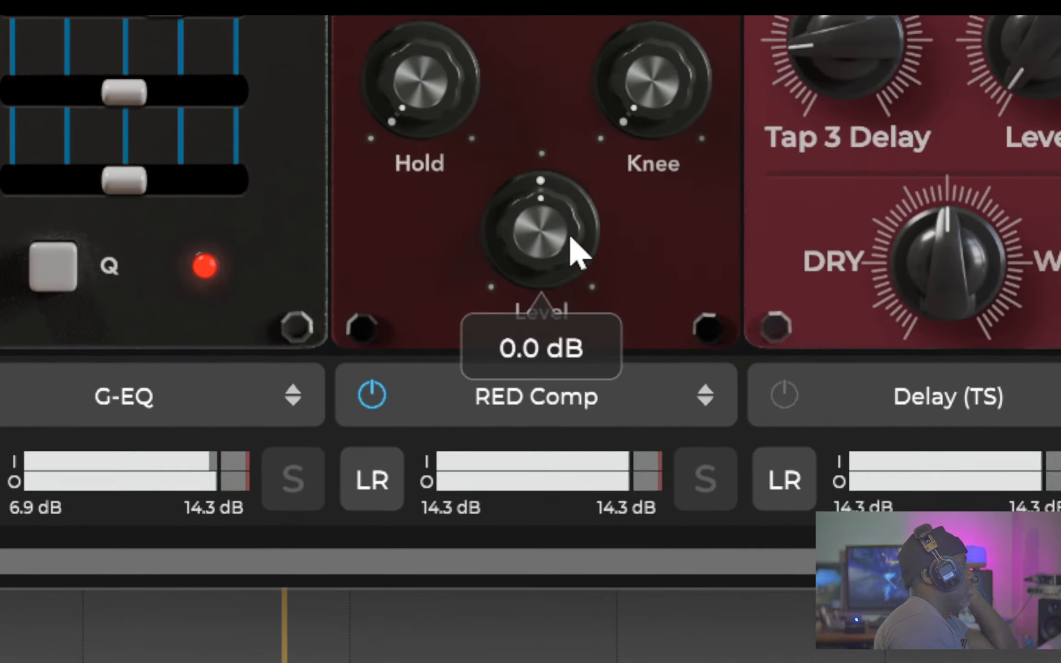
- Lengthen RED Comp's Attack past about 99.3 ms, try its Release, and raise its Level slightly above 0 dB
mouse_move(762, 584)
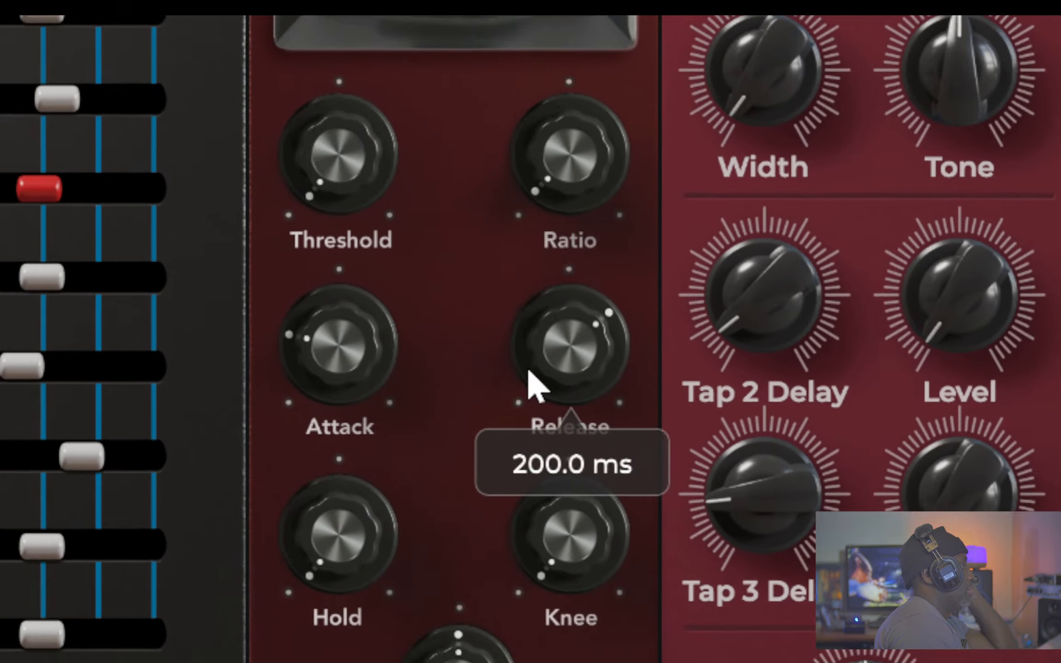
mouse_move(308, 512)
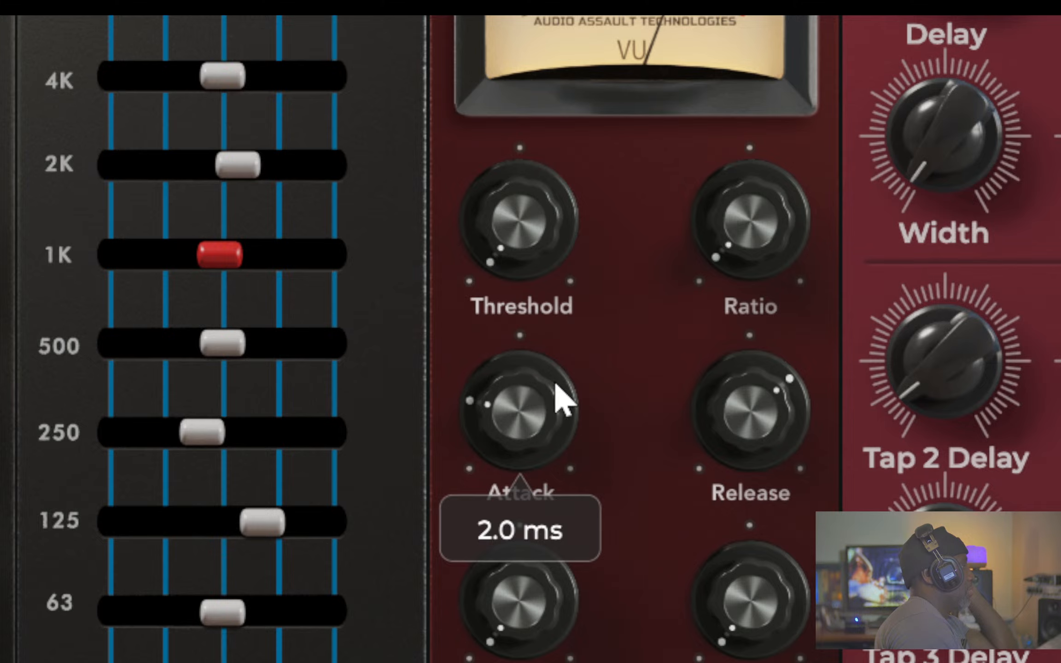
drag(525, 364, 516, 244)
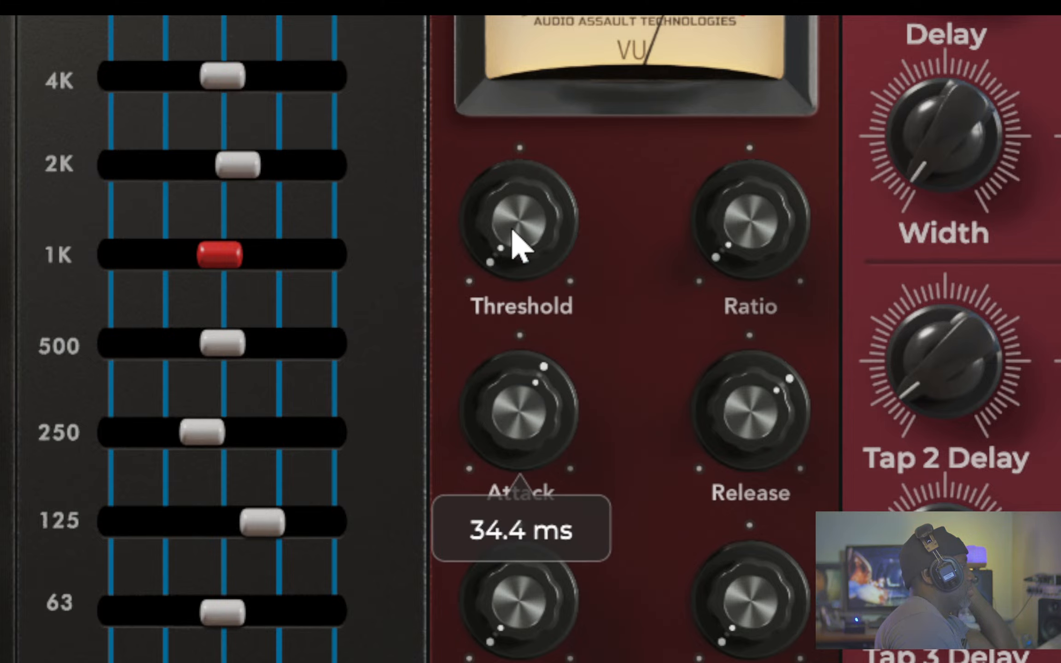
drag(512, 187, 505, 142)
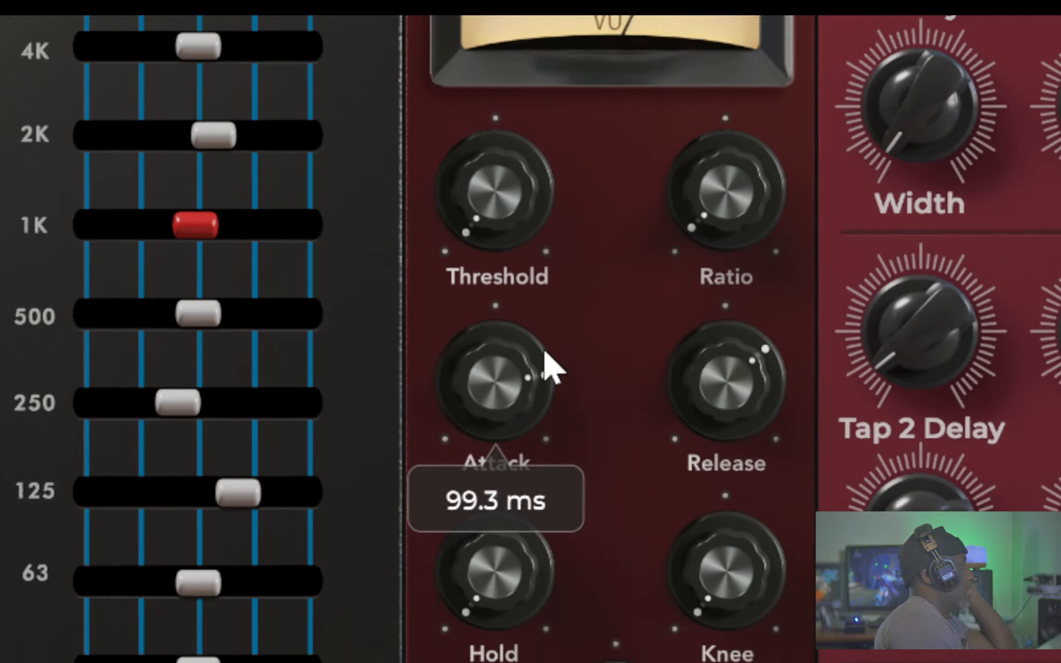
drag(579, 575, 577, 523)
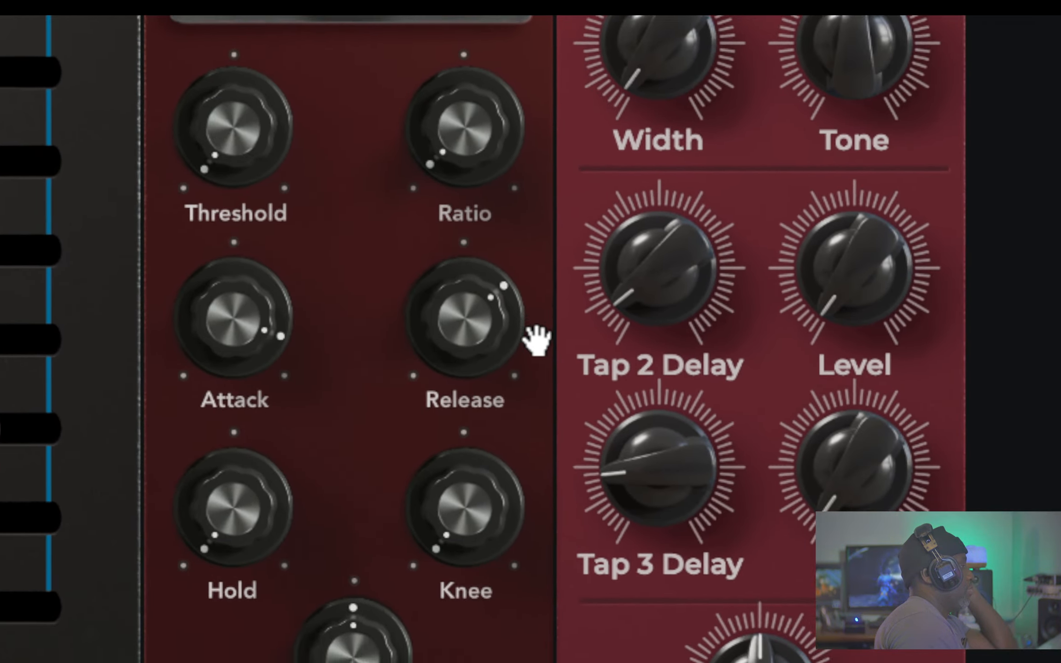
drag(453, 369, 464, 537)
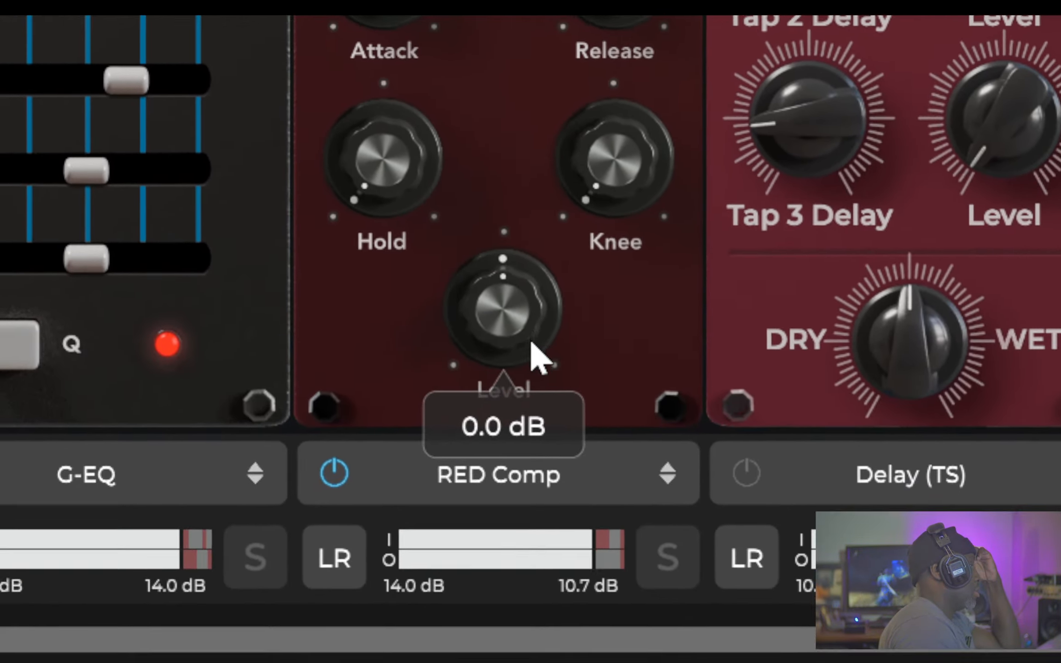
drag(469, 662, 470, 662)
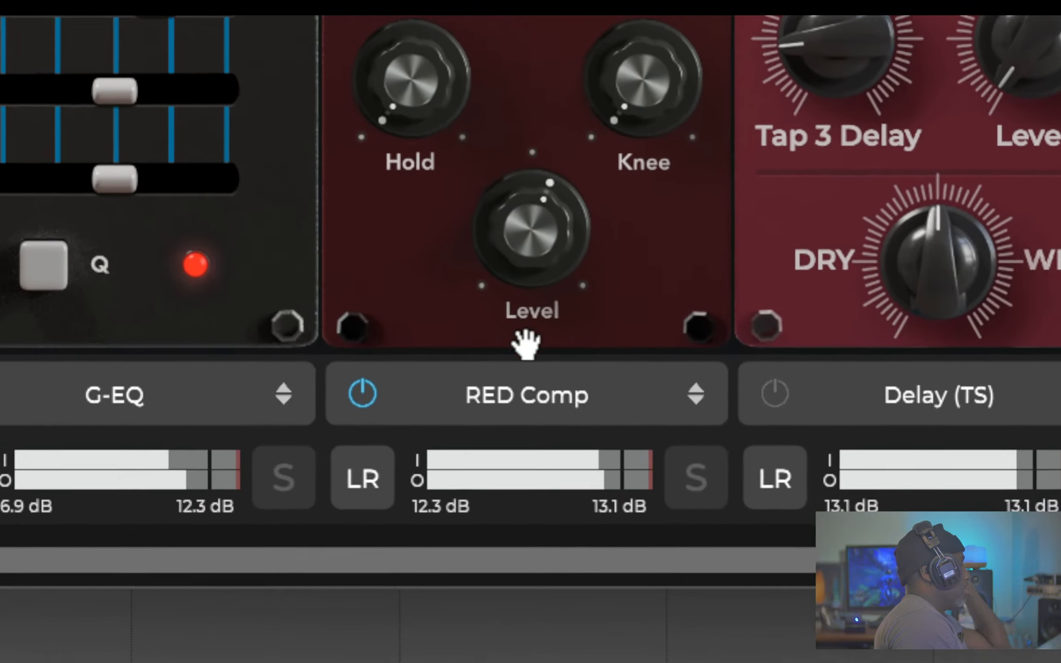
- Look through the modules' channel modes (Stereo, Left, Right, Mid, Side) and open the plugin's preset list
click(361, 481)
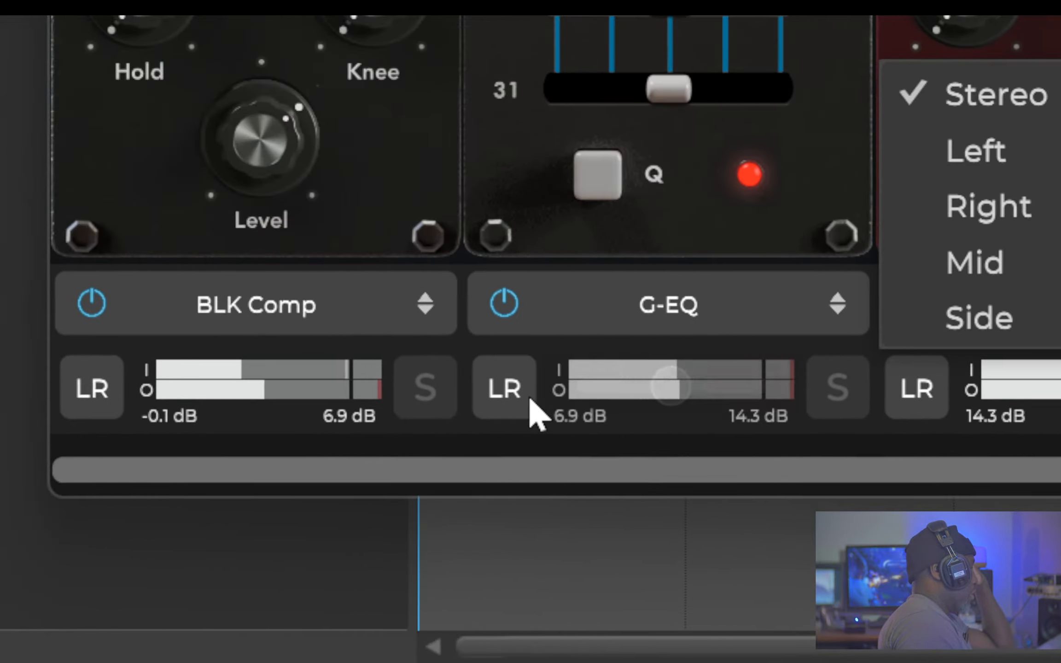
click(530, 399)
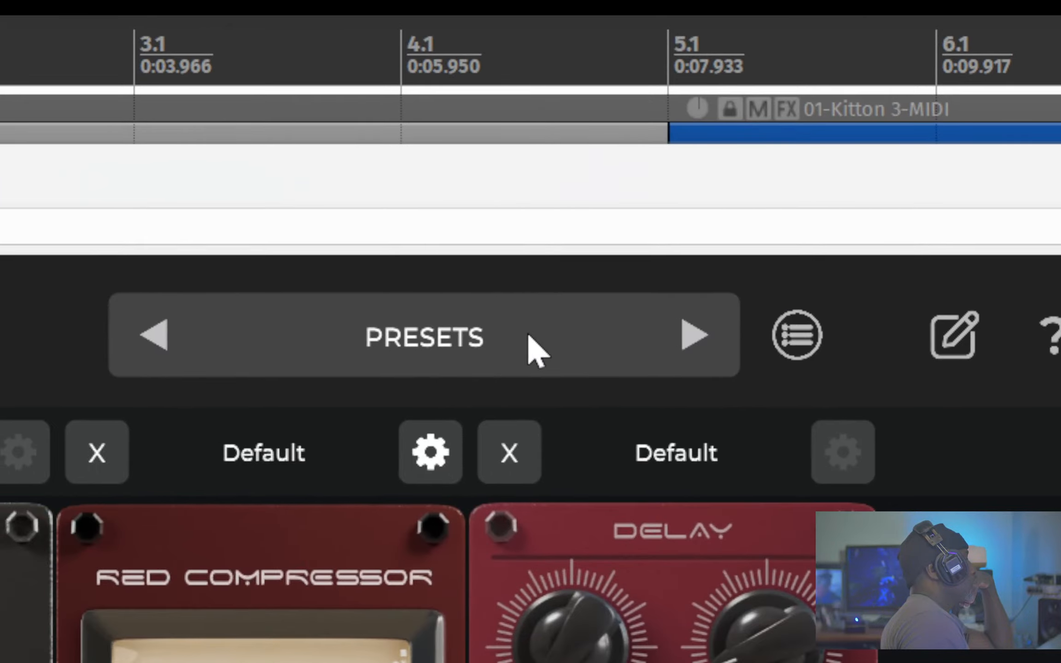
click(536, 350)
mouse_move(338, 595)
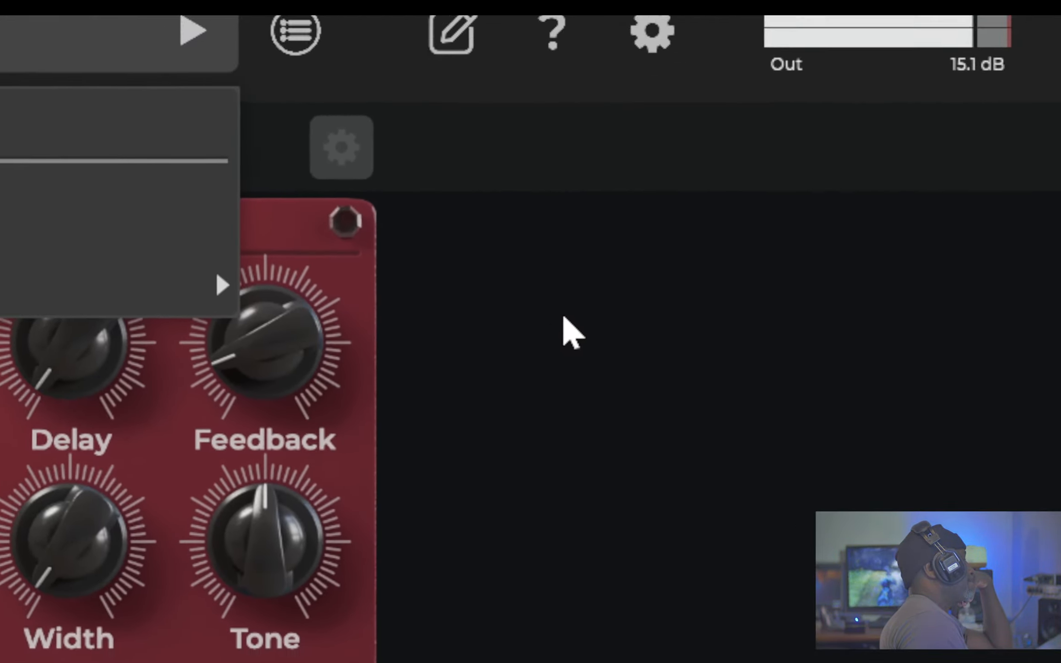
- Look over Mix Locker's settings, input level control and preset browser, and close the browser
click(543, 334)
click(556, 321)
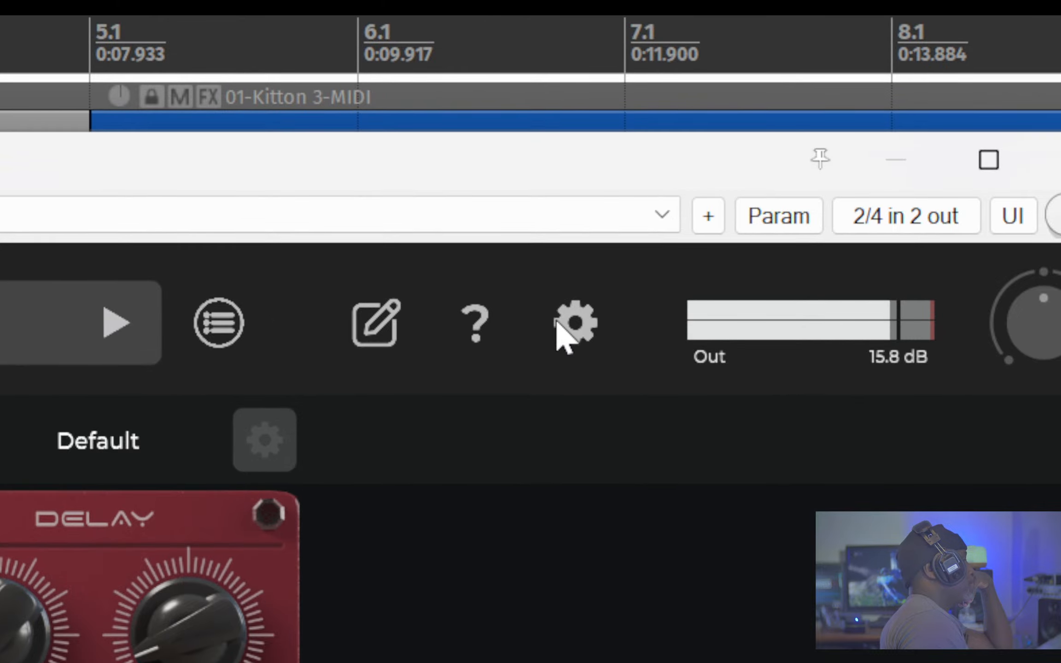
click(559, 327)
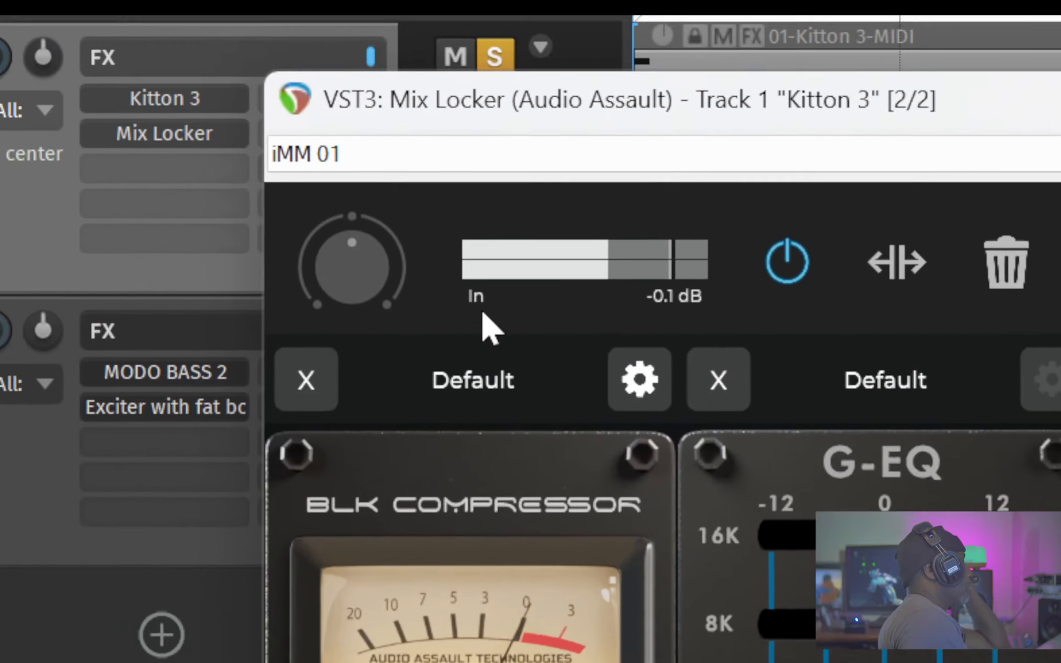
mouse_move(351, 272)
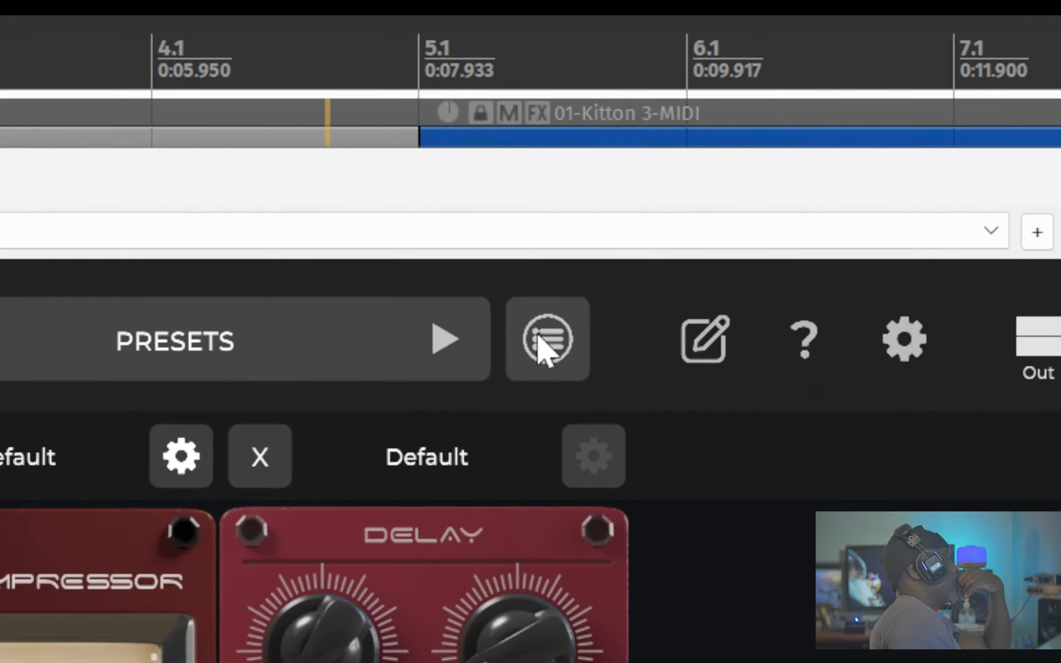
click(537, 339)
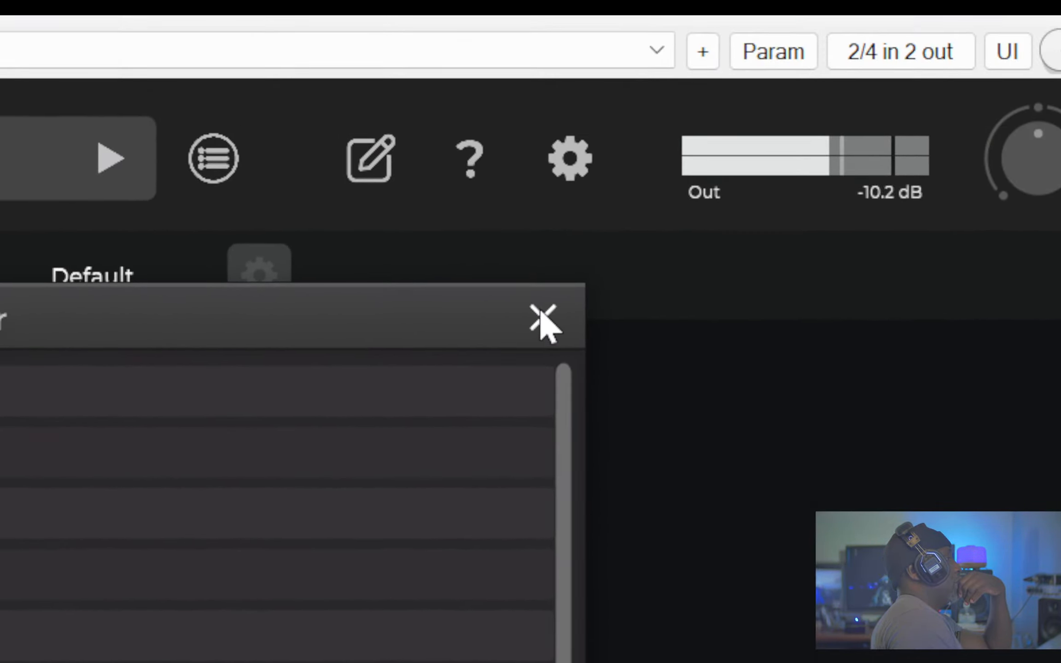
click(868, 497)
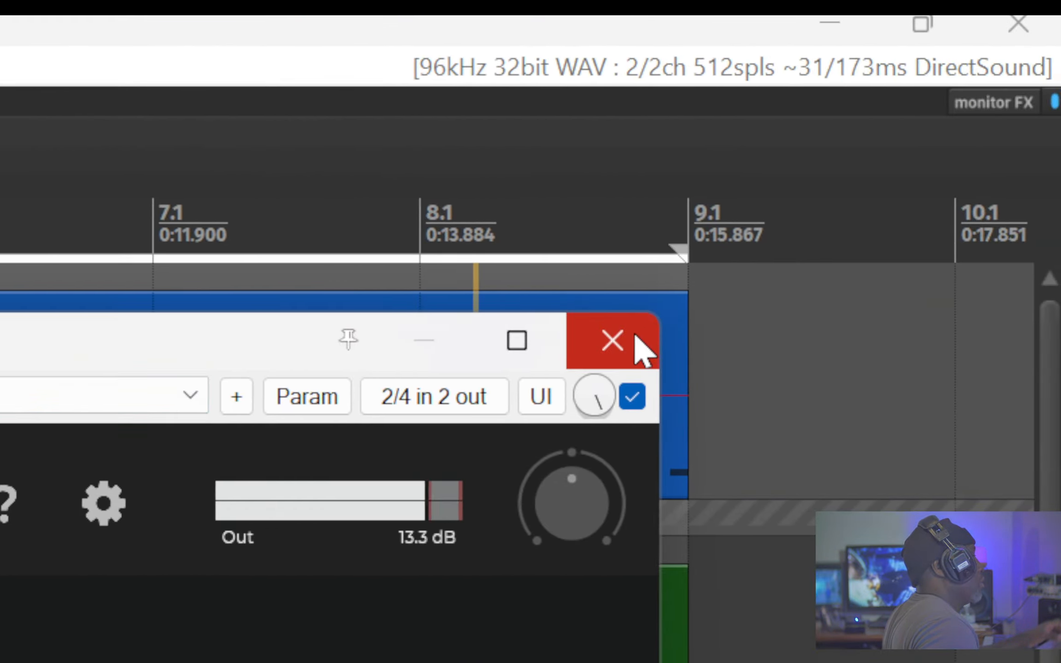
- Close the Mix Locker window and open the Kitton 3 instrument from the first track's effects
click(613, 338)
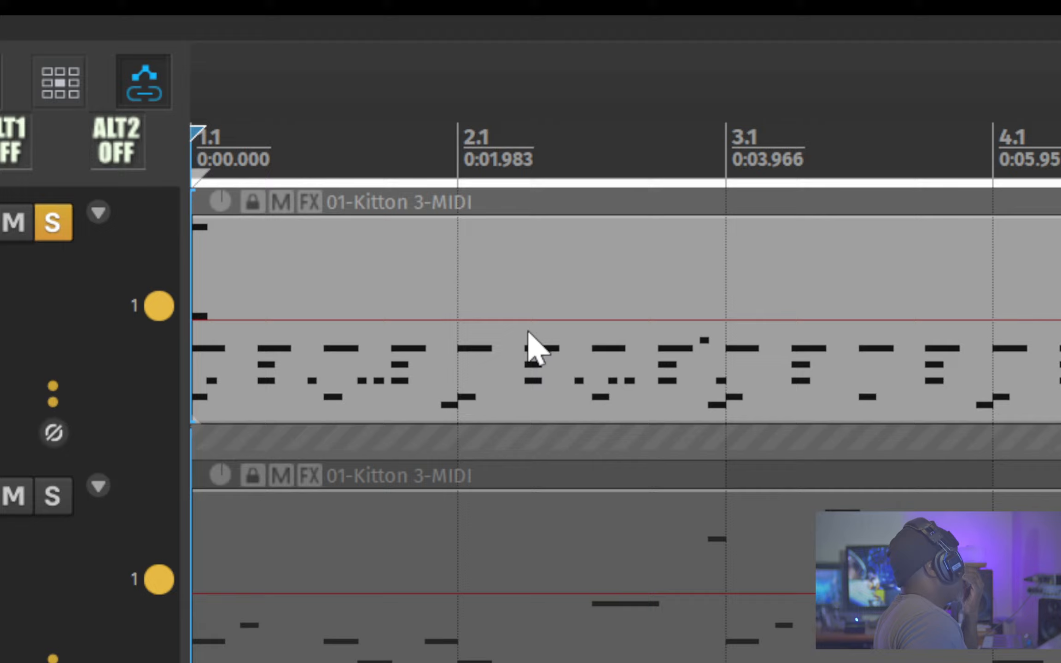
key(space)
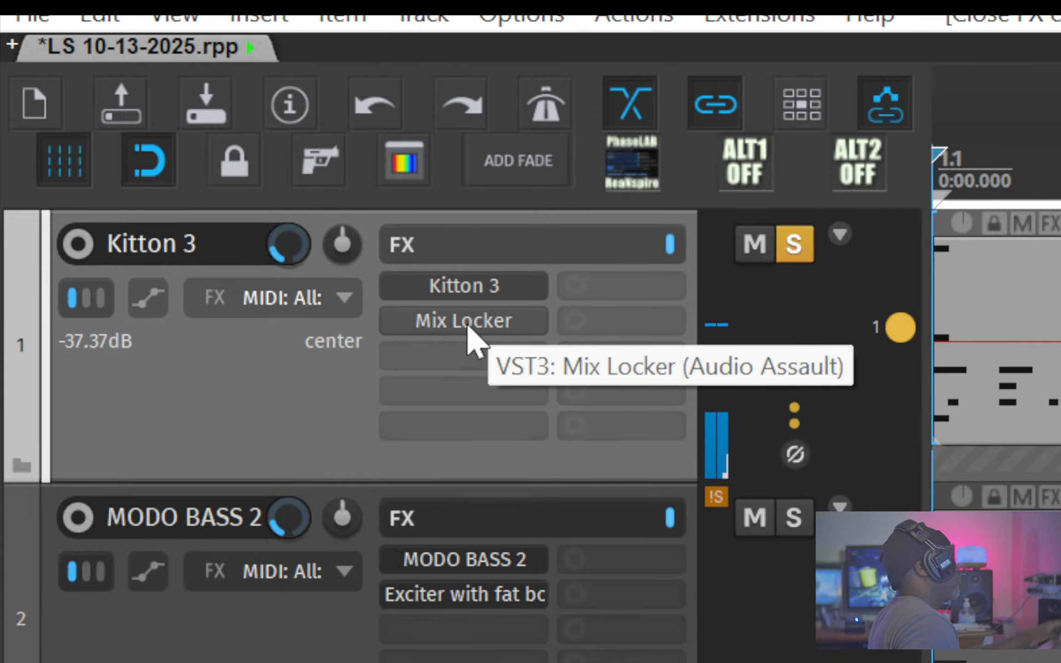
click(472, 292)
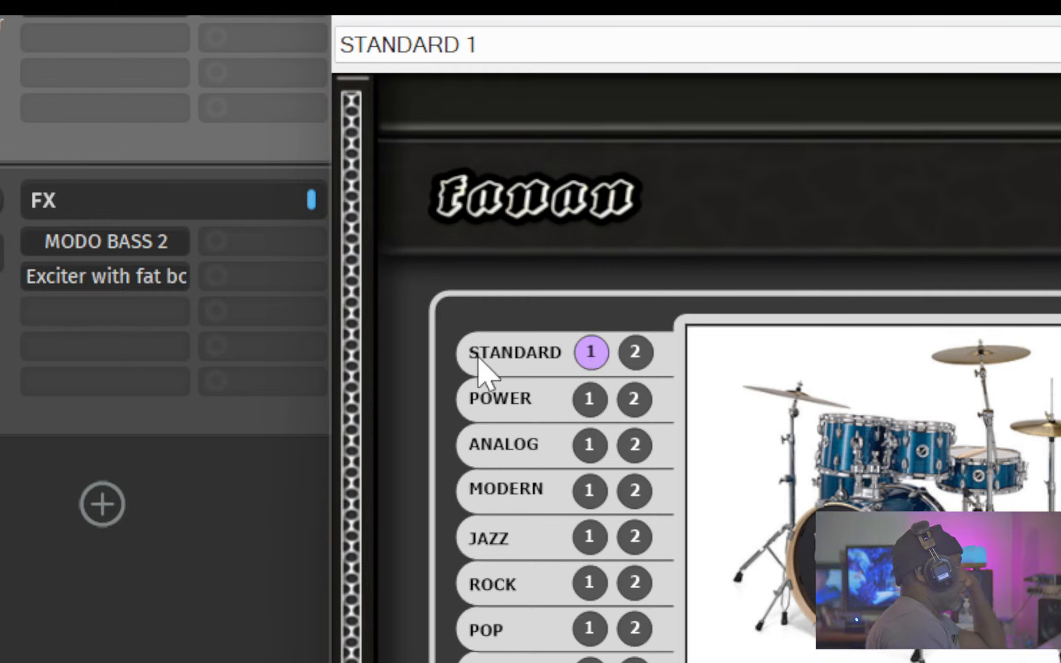
- Audition Kitton 3's Standard 2, Power 1, Power 2, Analog 1 and Analog 2 kits on the drum pattern
click(636, 353)
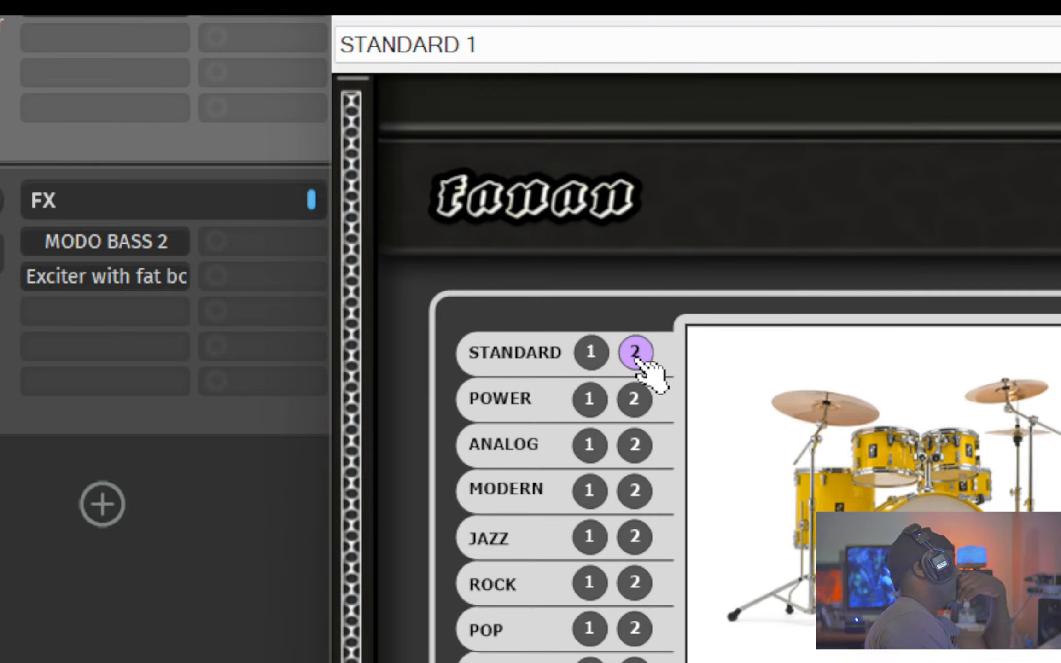
click(594, 398)
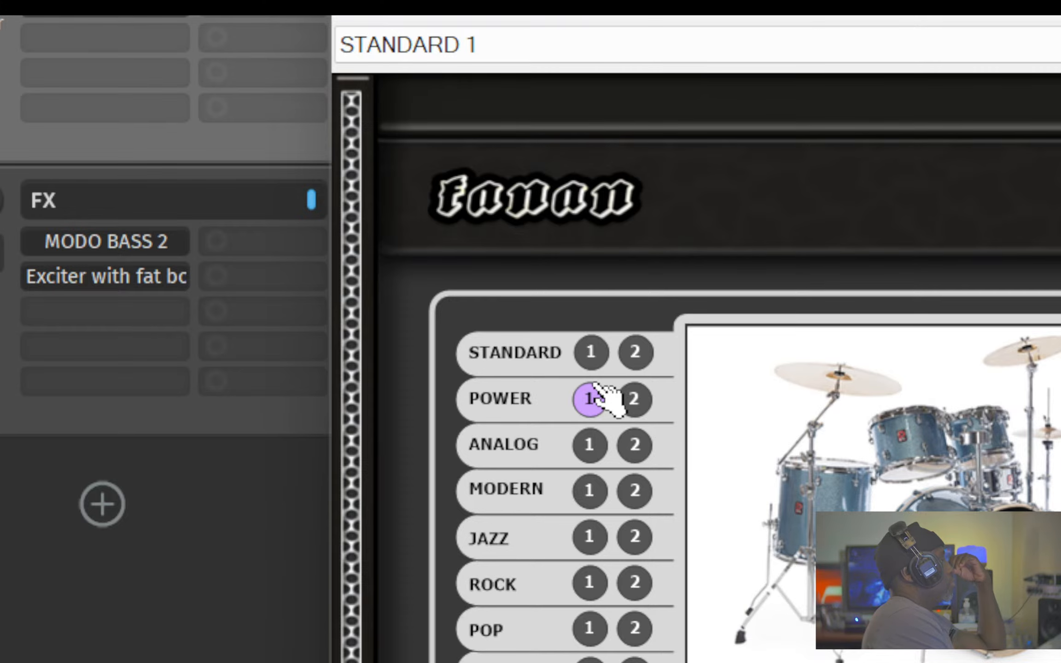
click(635, 399)
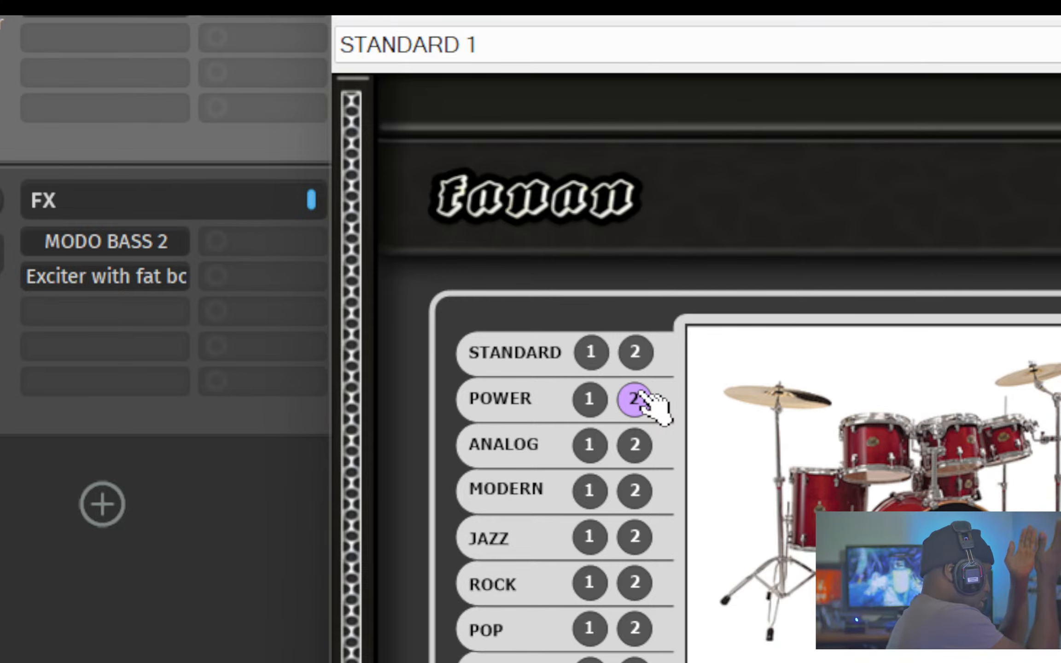
click(589, 446)
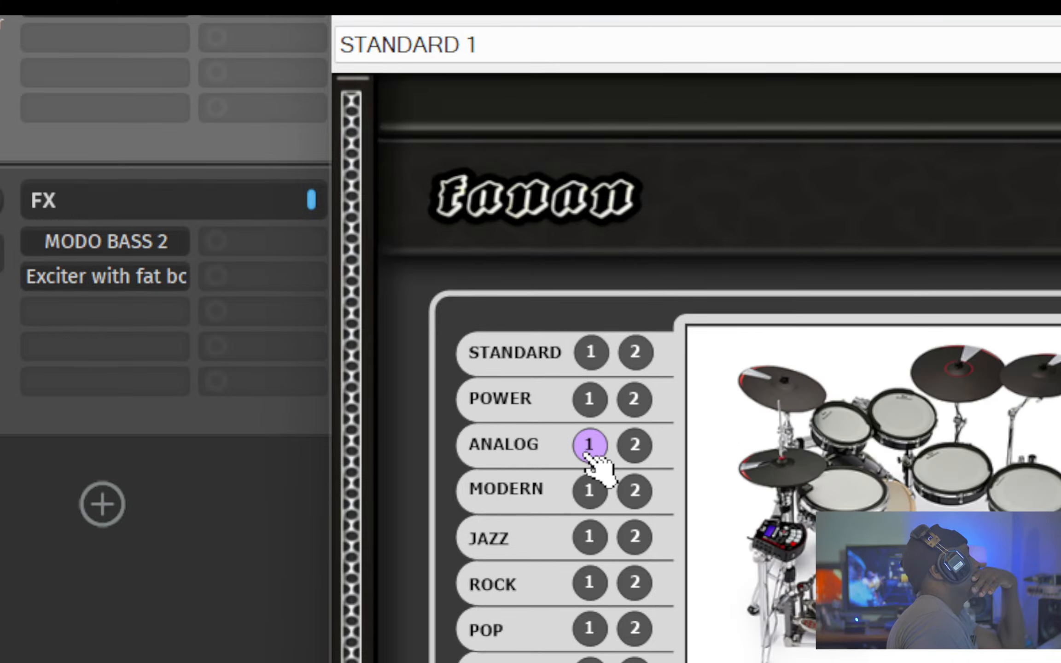
click(634, 445)
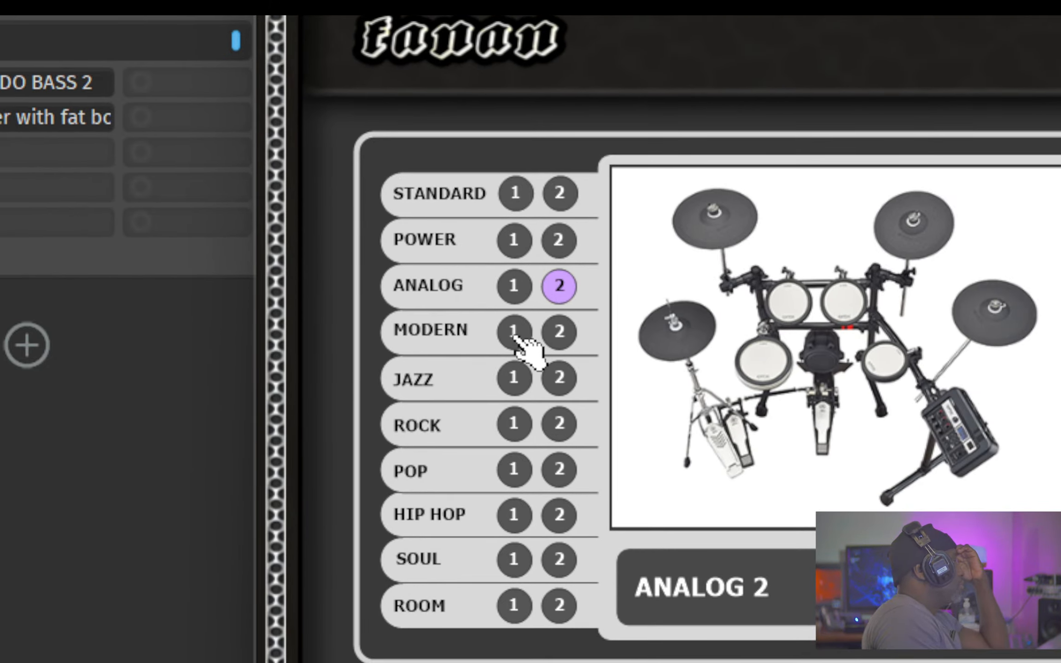
- Audition the Modern 1, Modern 2, Jazz 1, Jazz 2, Rock 1 and Rock 2 kits
click(515, 333)
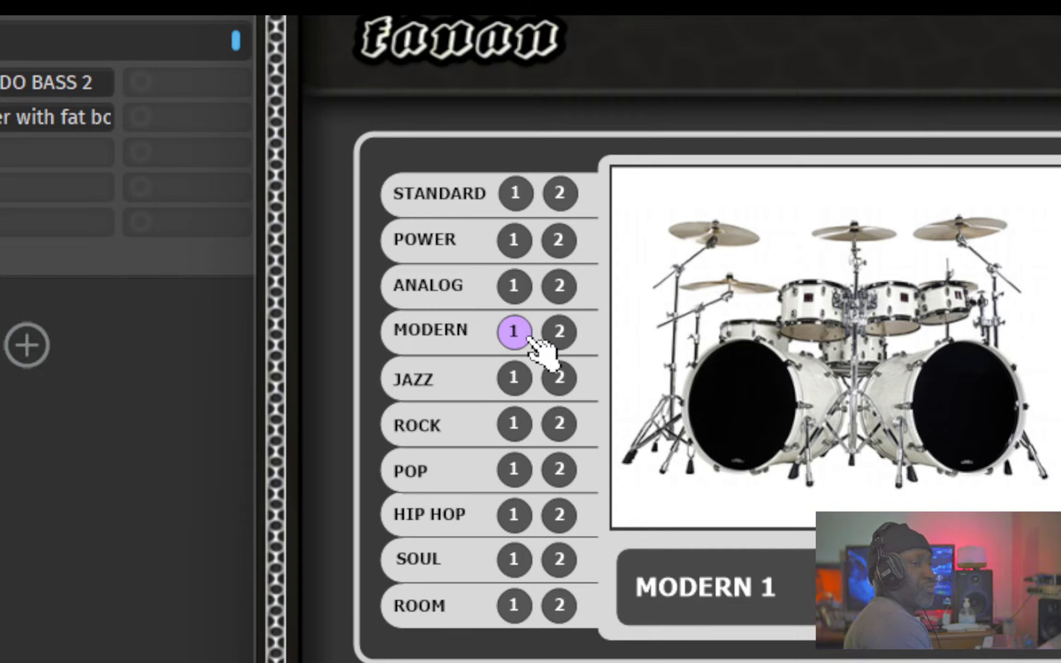
click(560, 332)
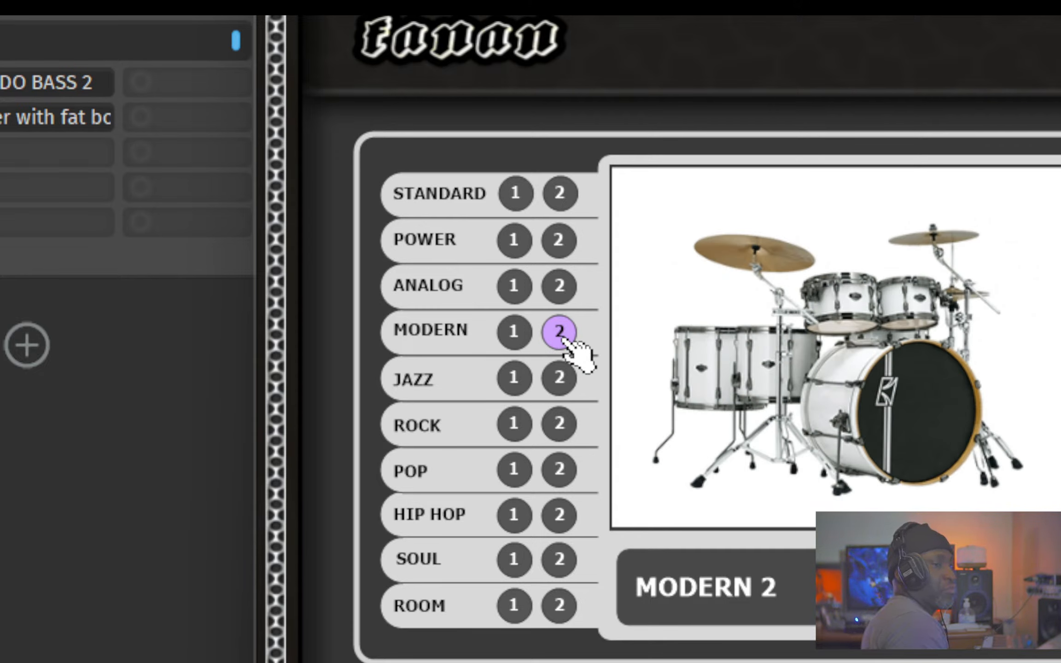
click(516, 379)
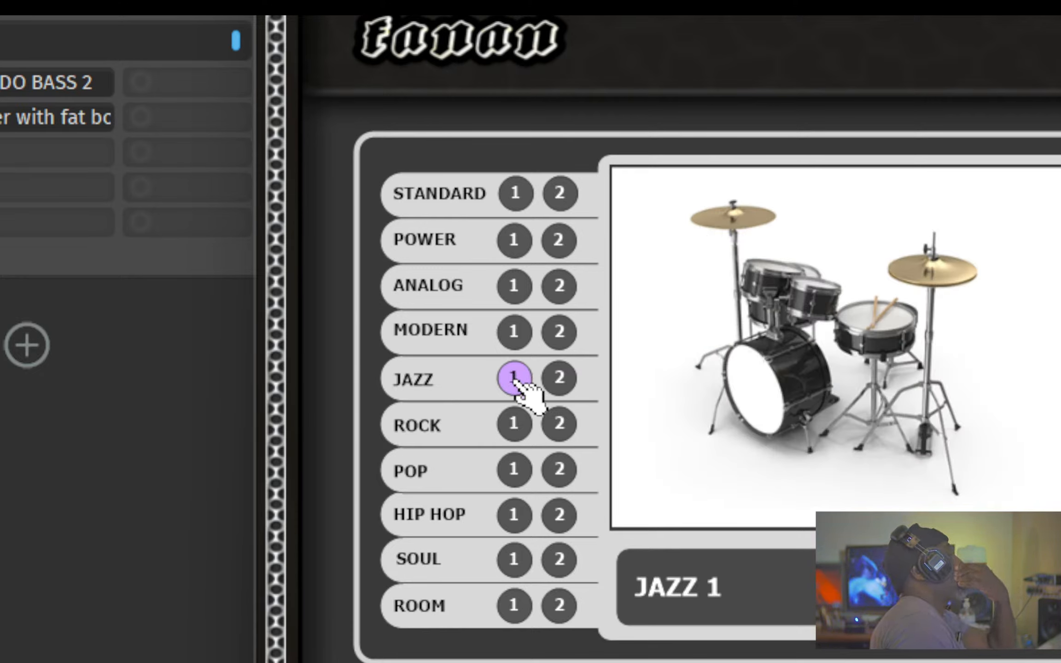
click(571, 373)
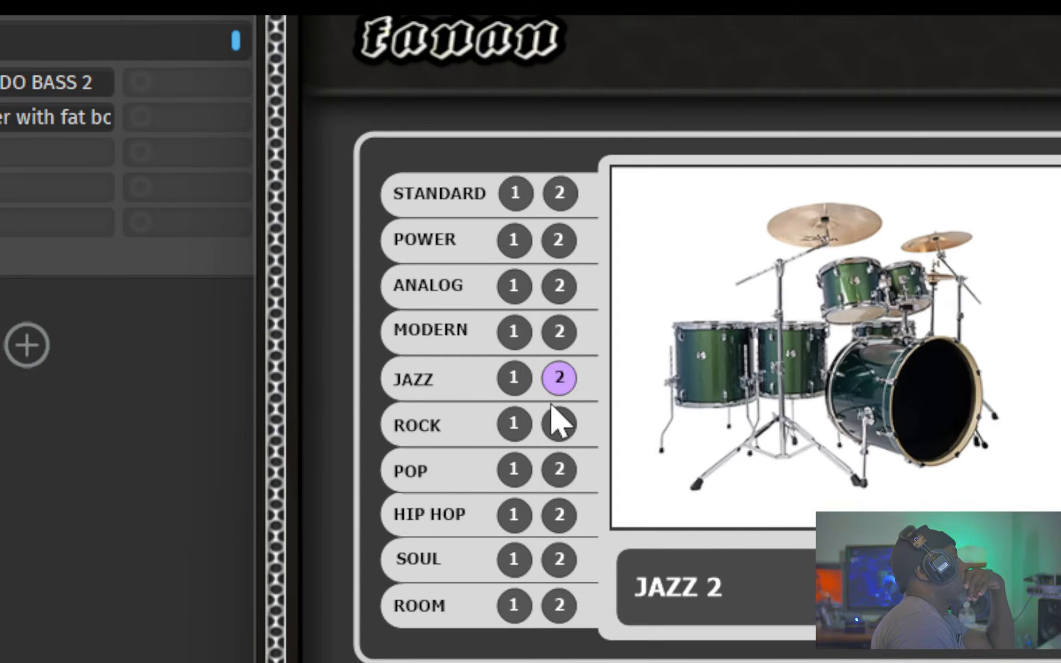
click(527, 427)
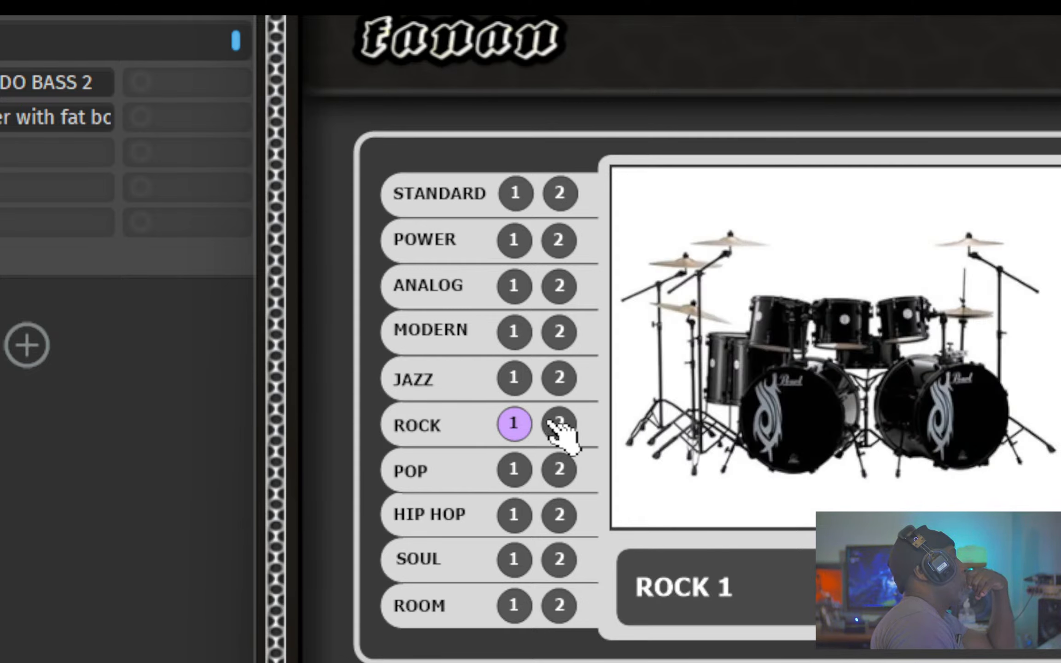
click(563, 426)
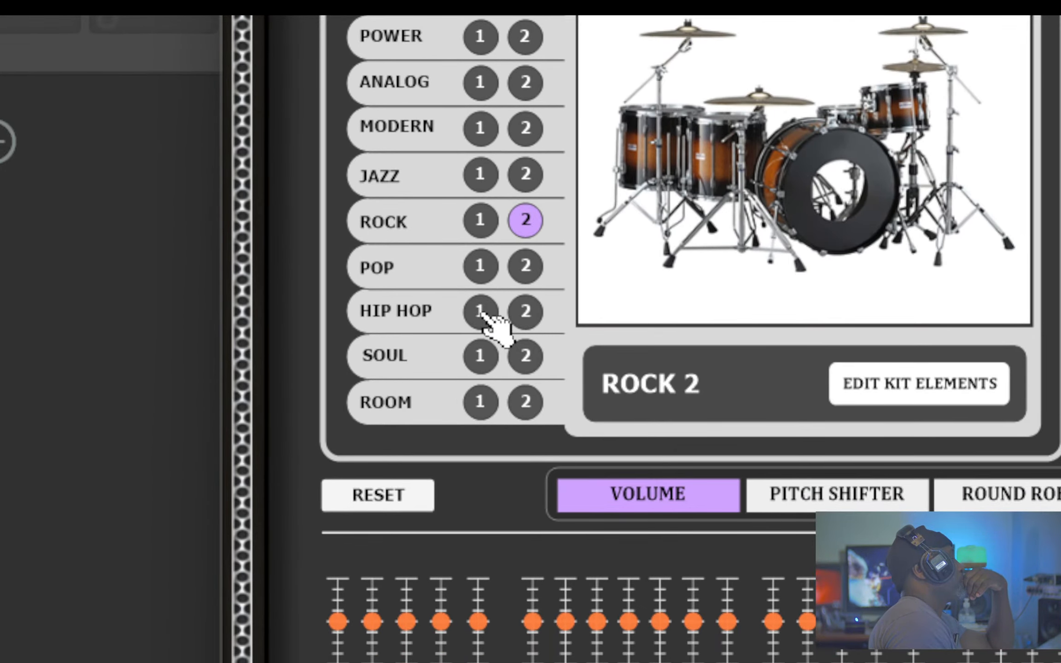
- Audition the Hip Hop, Soul and Room kits in both variants and return to Standard 1
click(480, 312)
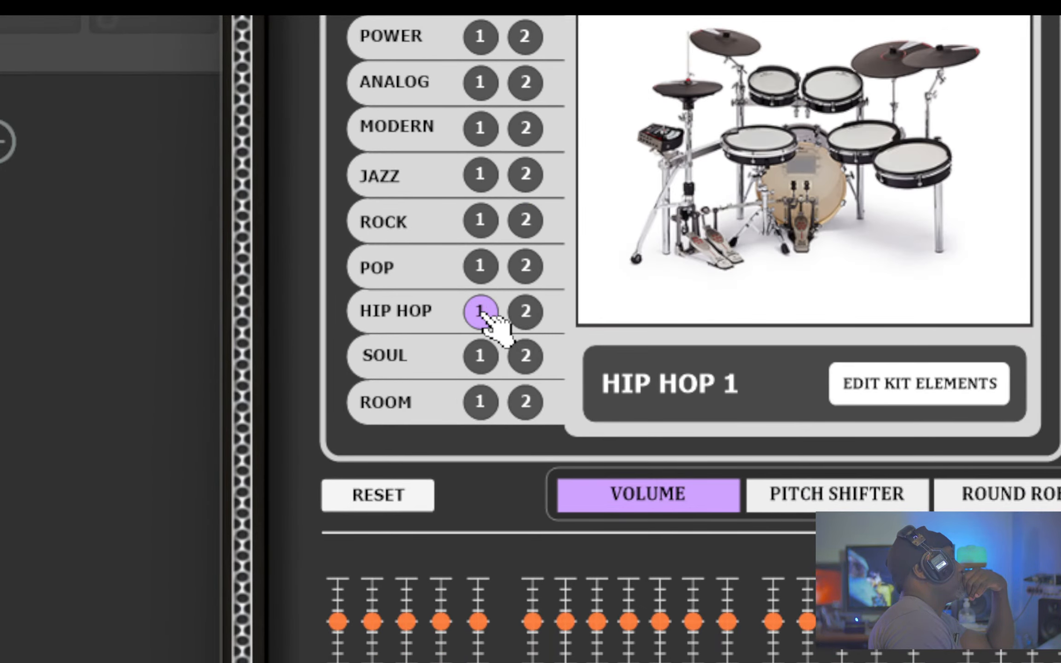
click(525, 312)
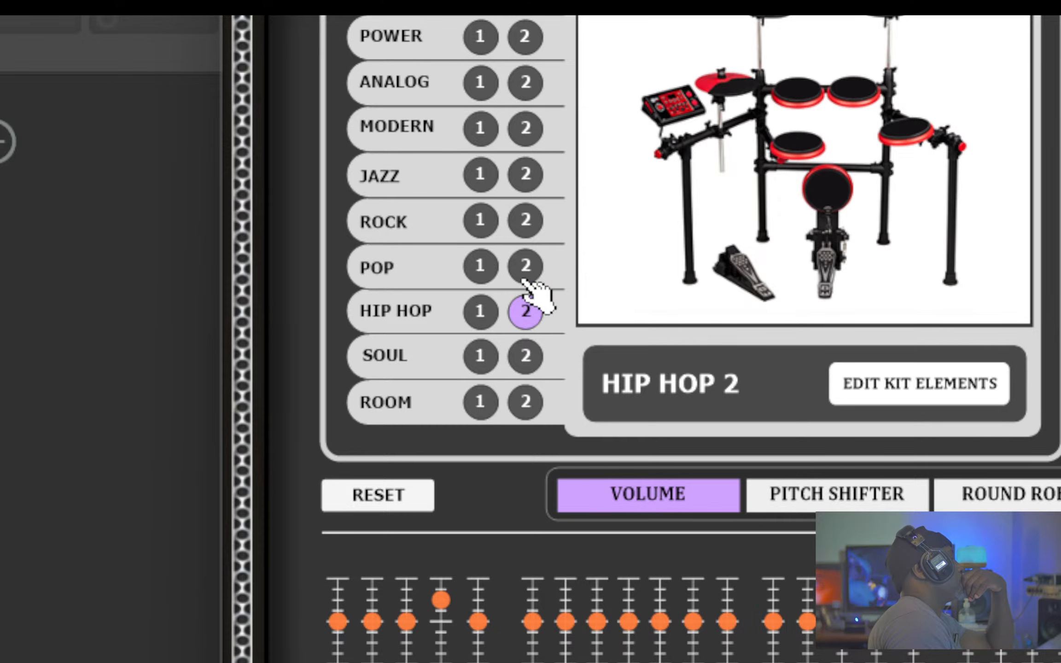
click(488, 354)
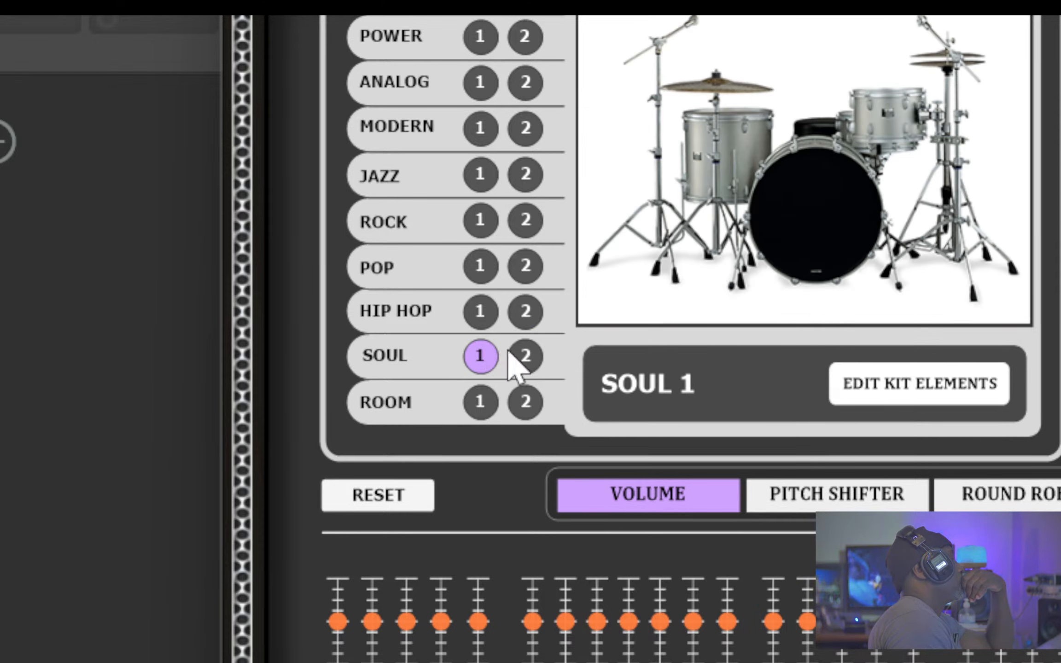
click(537, 359)
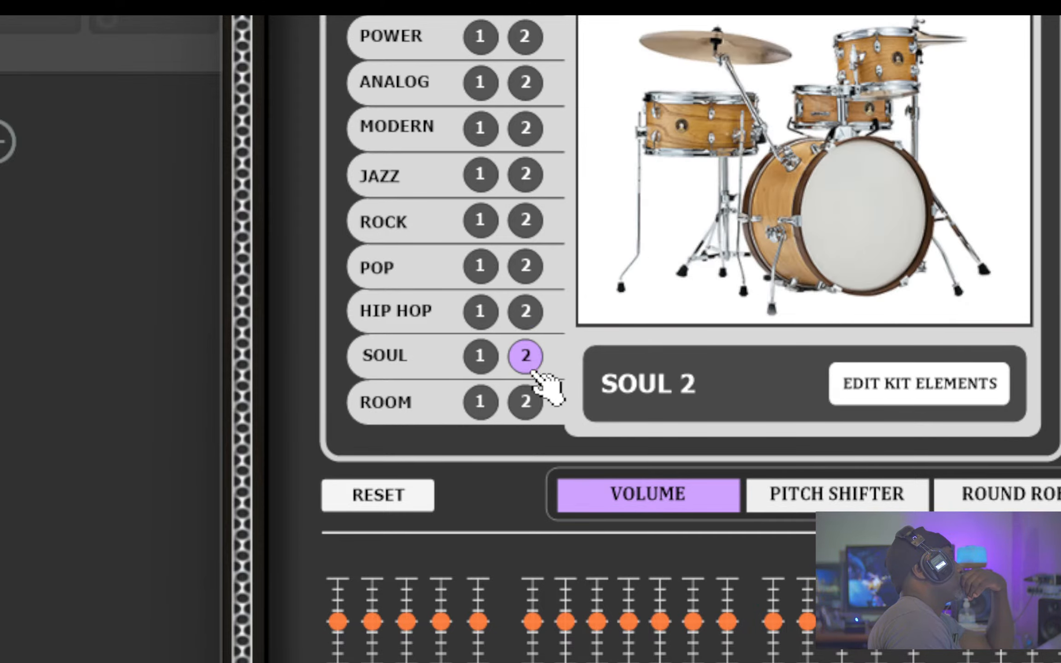
click(489, 390)
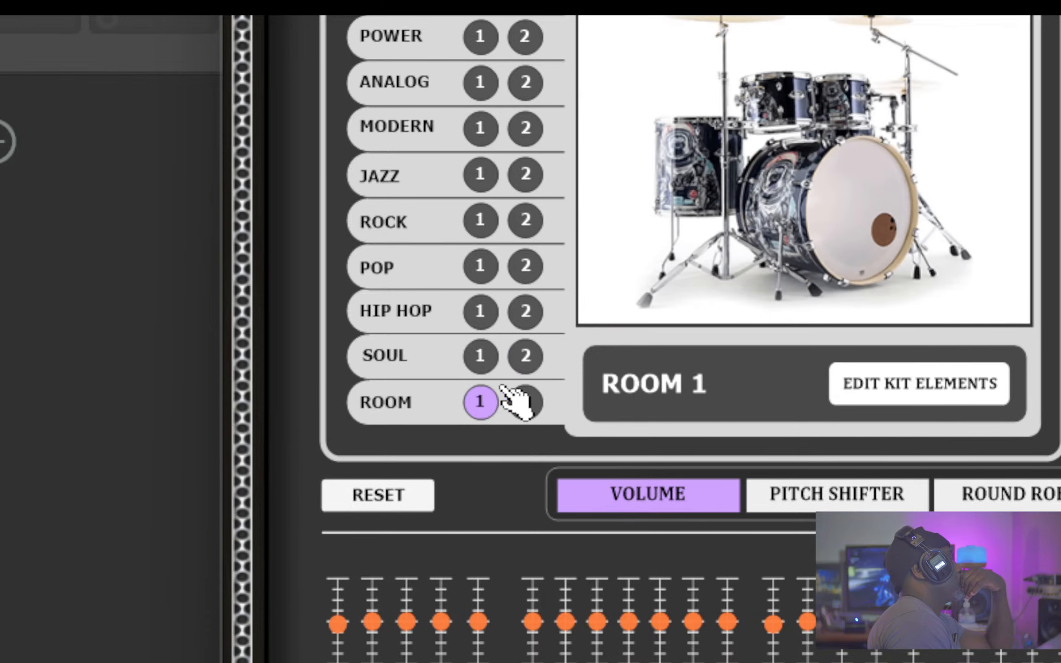
click(526, 394)
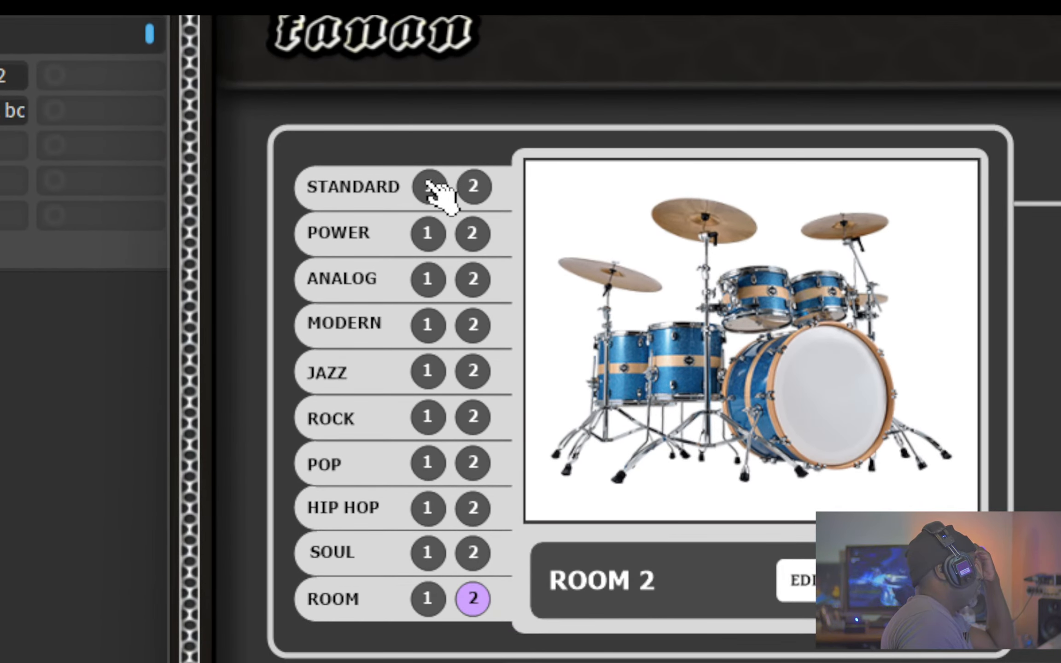
click(433, 187)
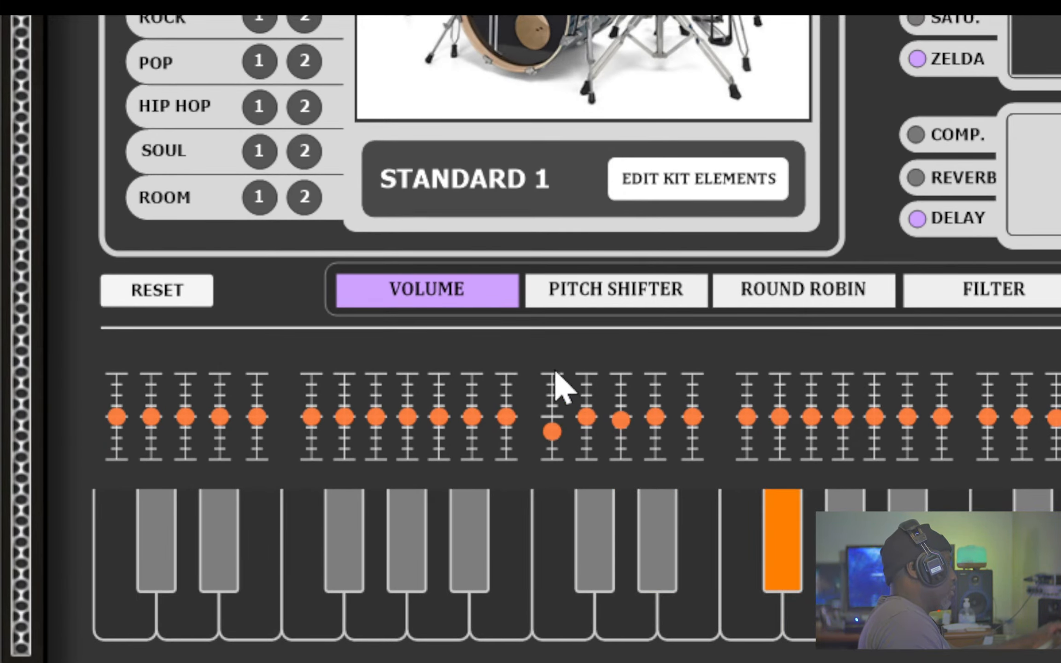
- Examine Kitton 3's per-key Pitch Shifter, Round Robin, Filter, Length, Release, Strike and Pan controls, ending on Release
click(659, 289)
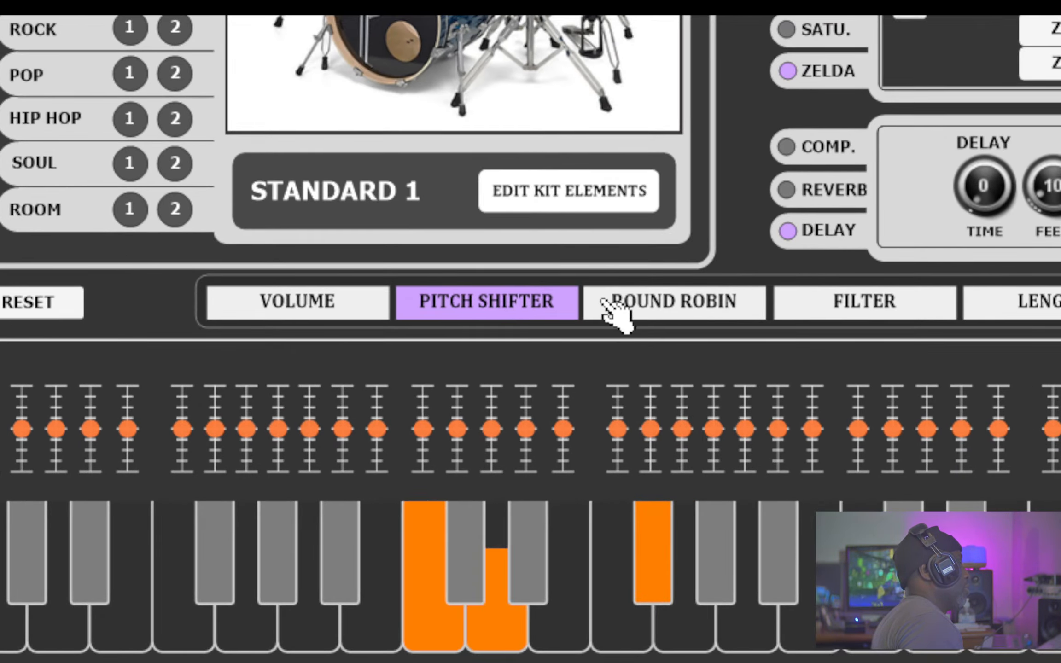
click(707, 136)
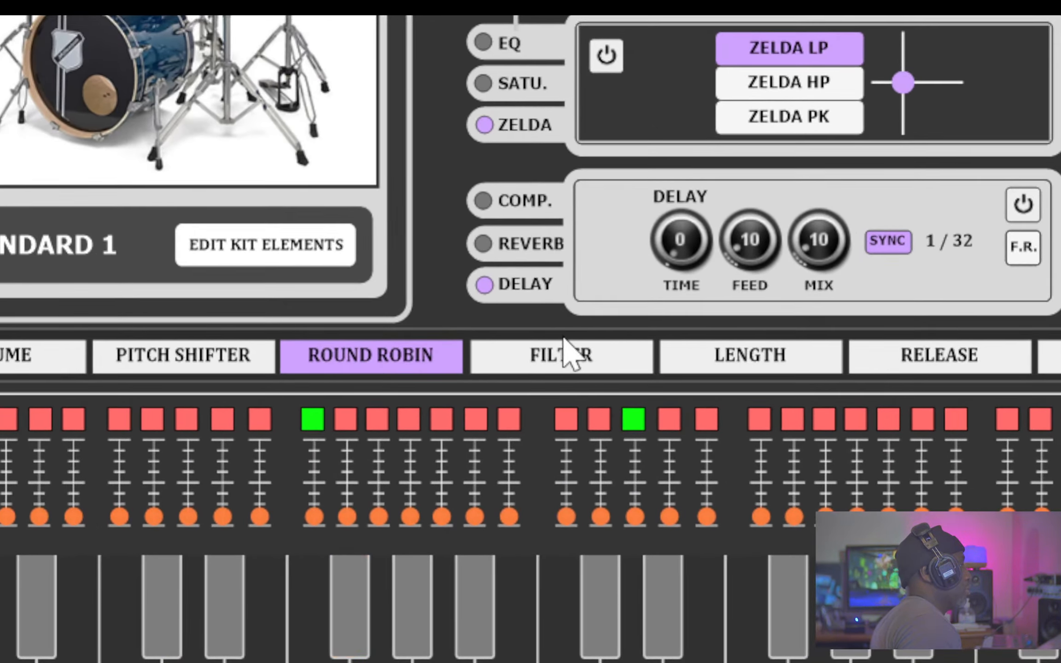
click(1050, 162)
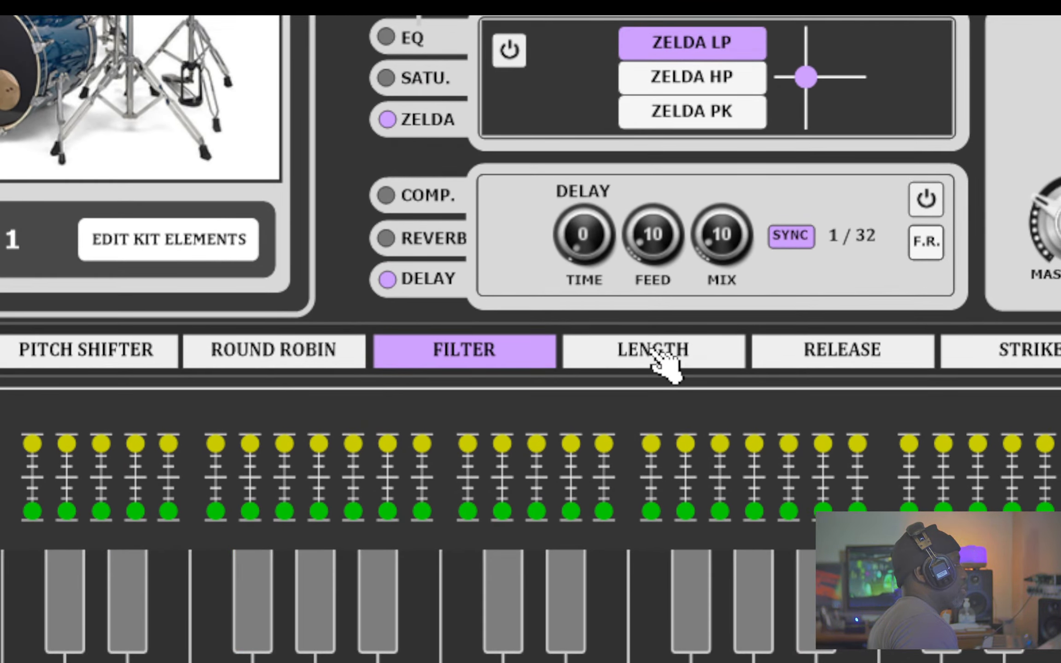
click(653, 351)
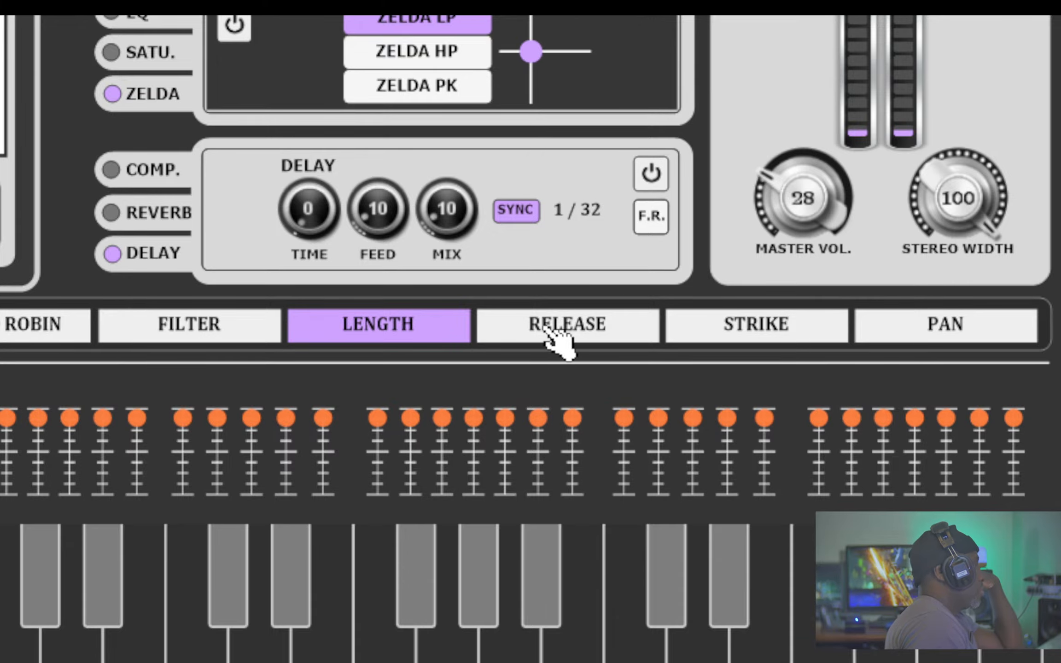
click(546, 328)
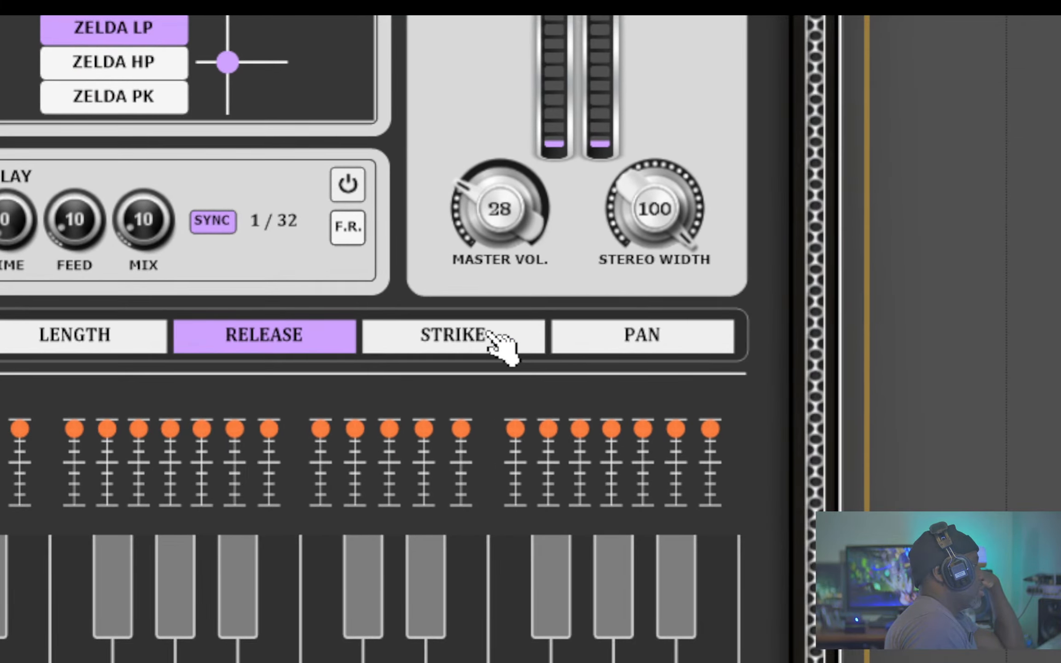
click(776, 323)
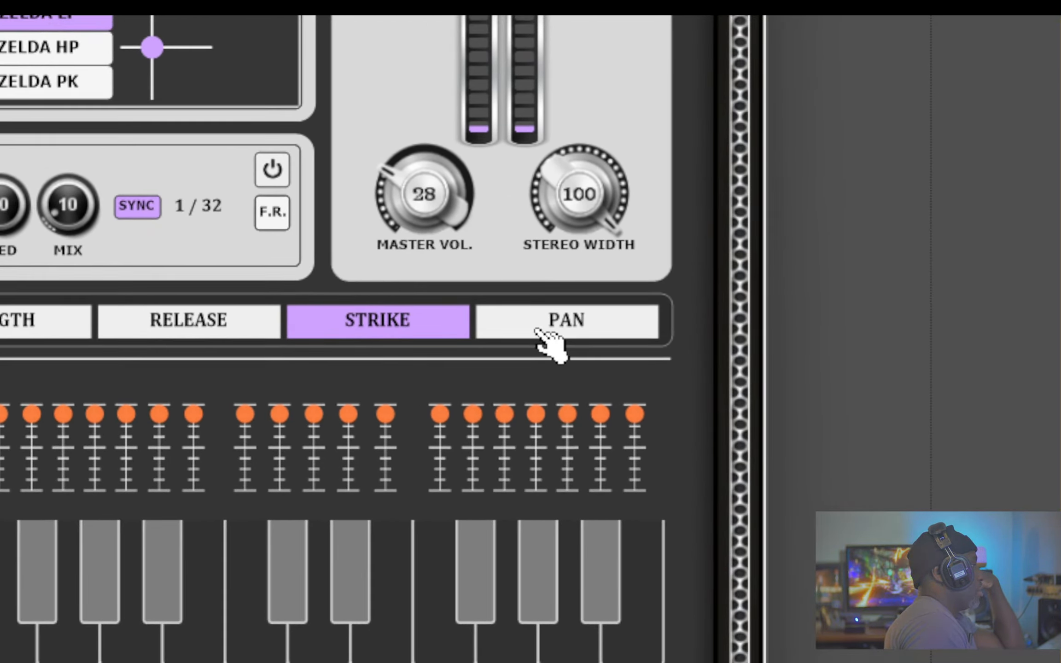
click(617, 343)
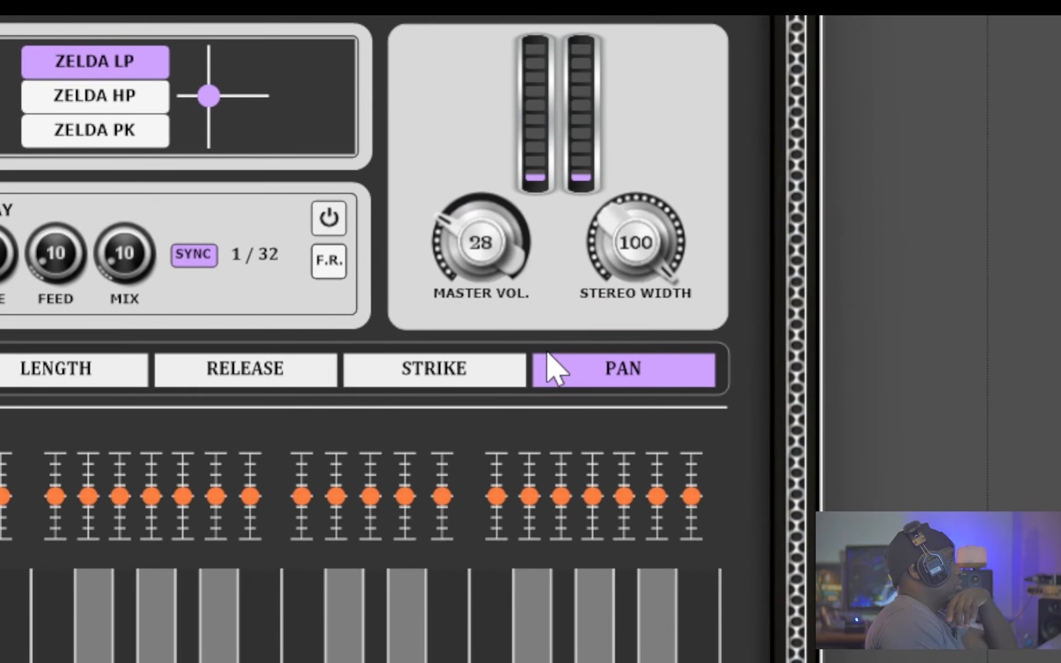
click(500, 367)
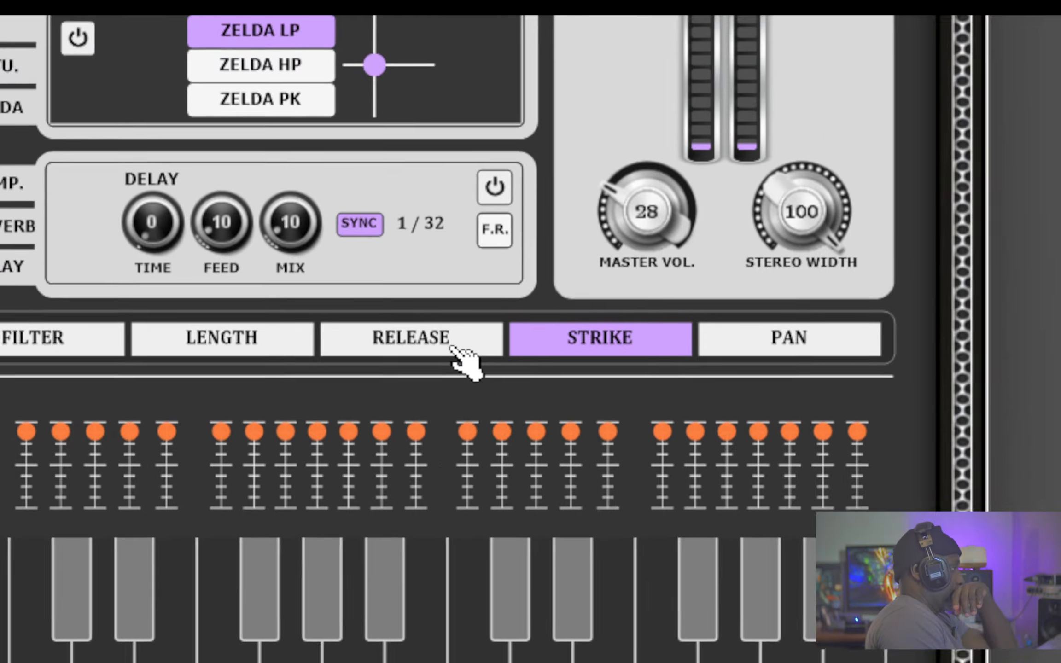
click(281, 375)
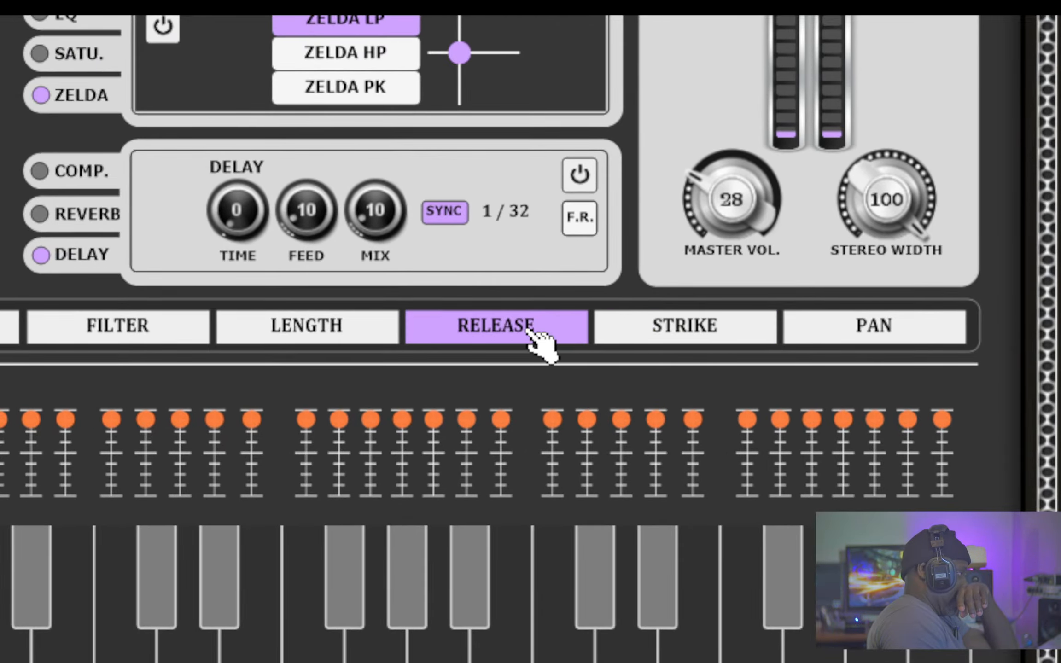
- Switch Kitton 3's per-key controls to Volume and show the EQ module in its effects section
click(100, 371)
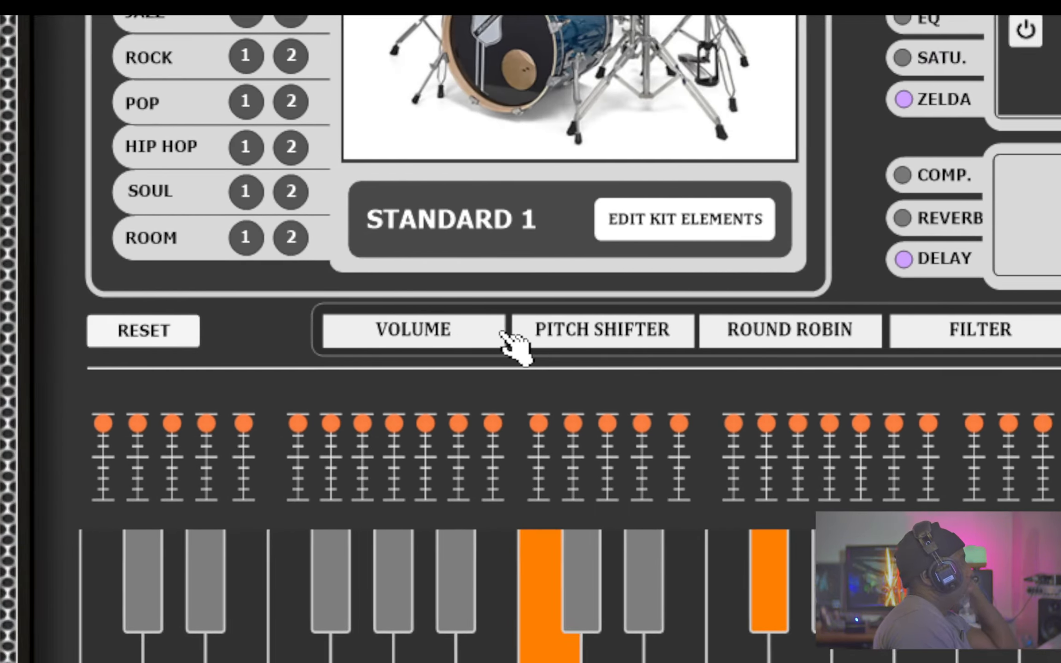
click(501, 335)
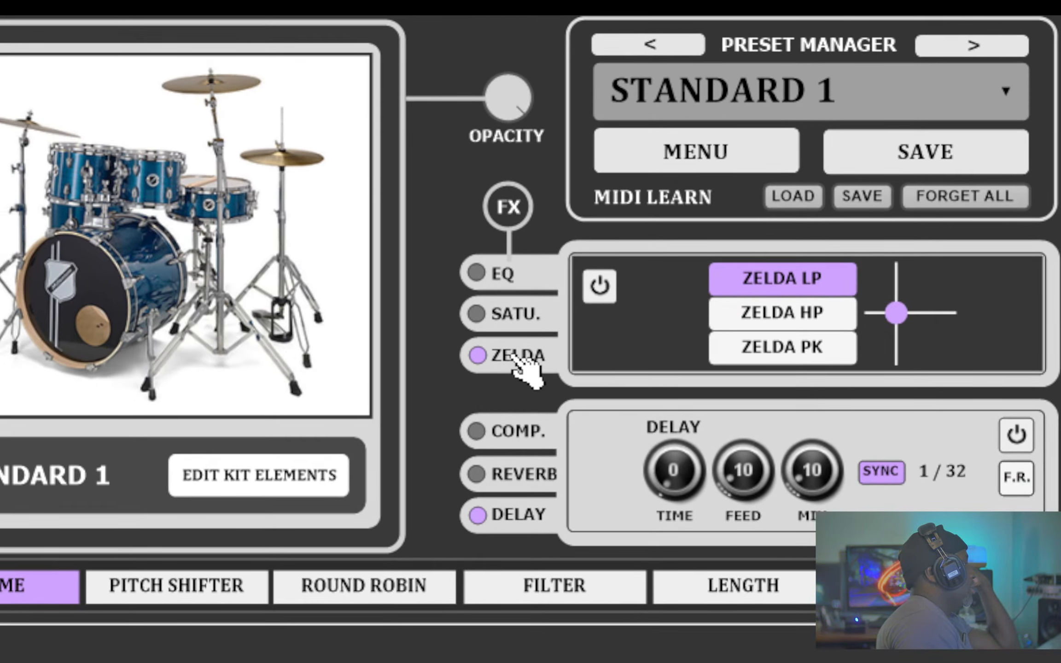
click(511, 275)
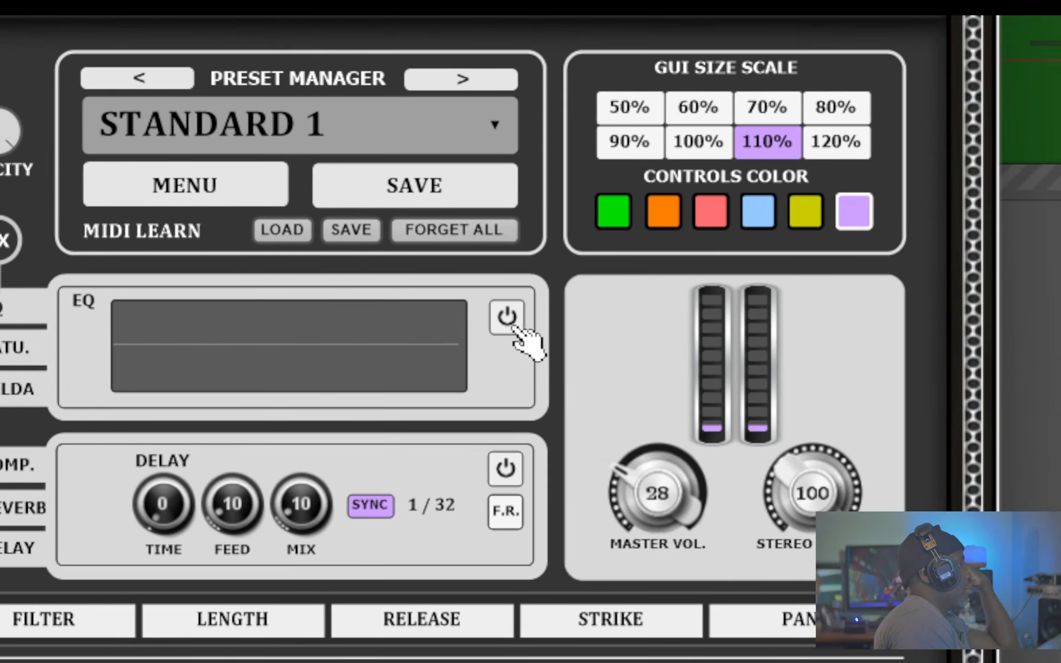
click(1018, 283)
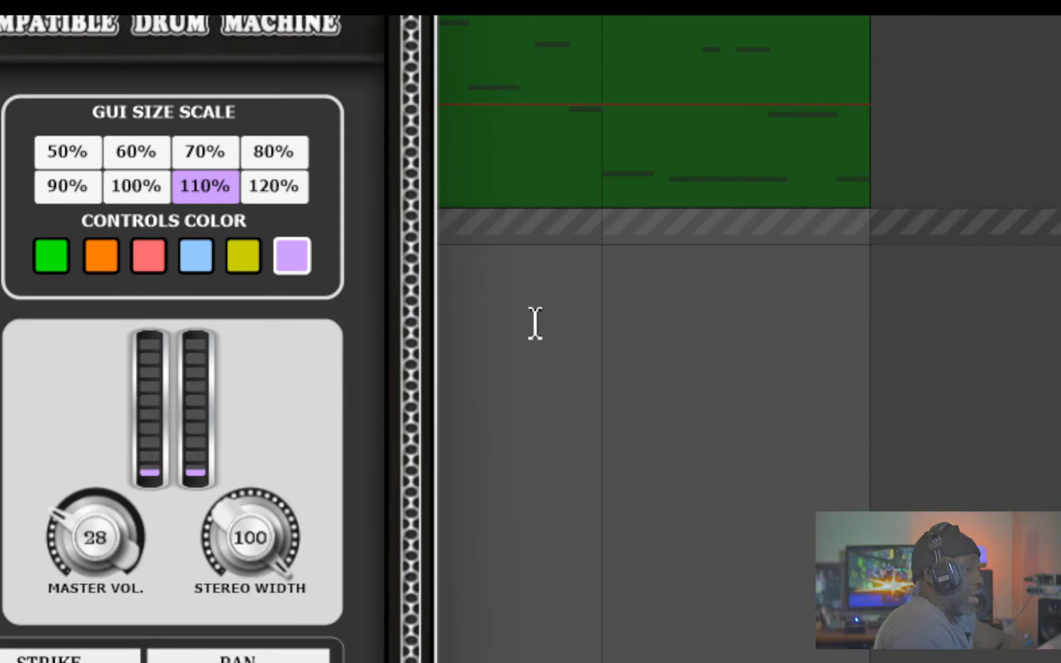
- Play the drum pattern with the Kitton 3 window moved clear of the drum track, and close the plugin window
key(space)
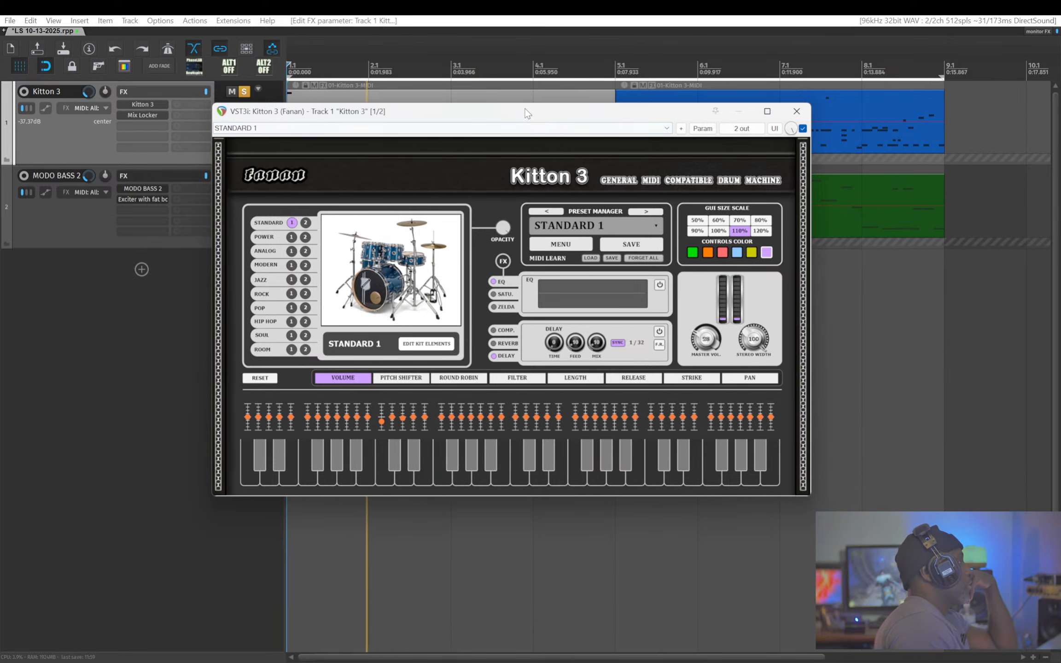
drag(524, 108, 526, 170)
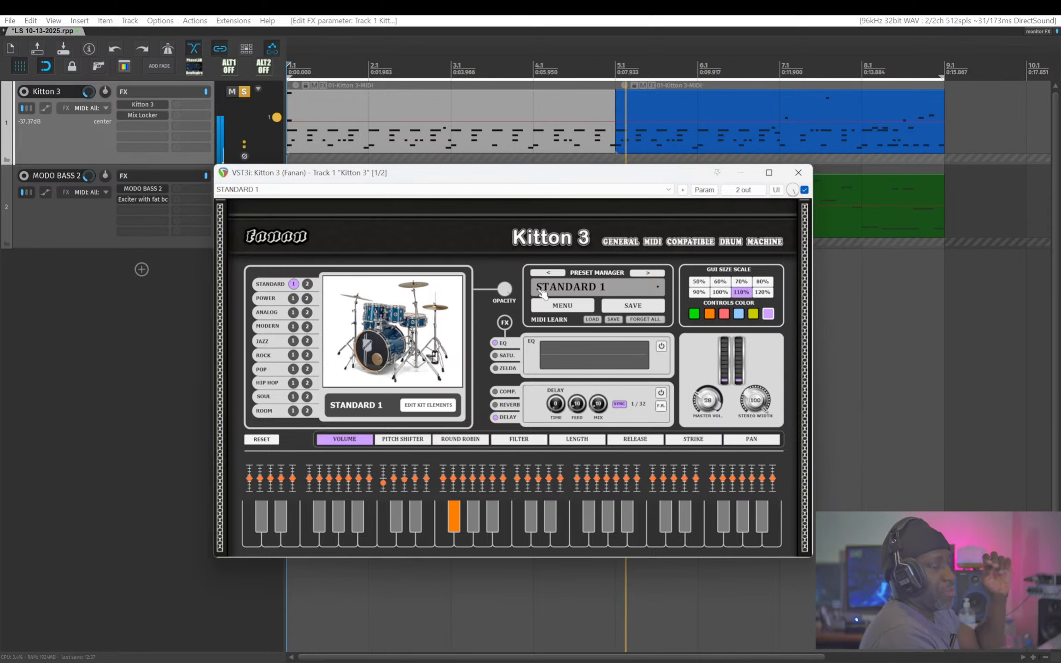
click(797, 172)
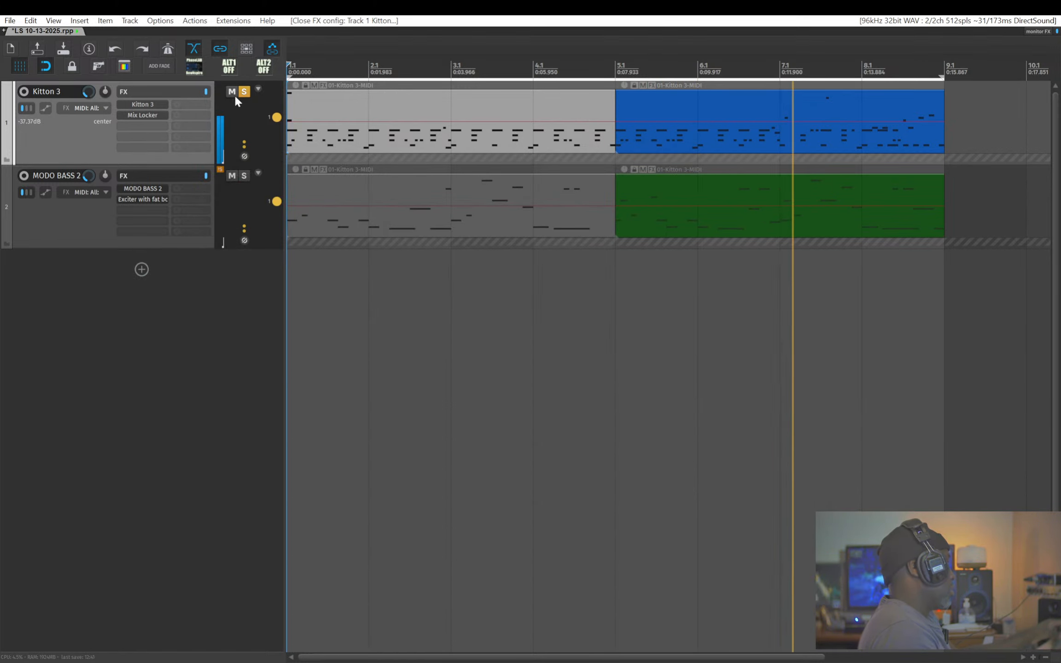
- Unsolo the Kitton 3 track so drums and bass play together, and save the project with playback stopped
click(245, 92)
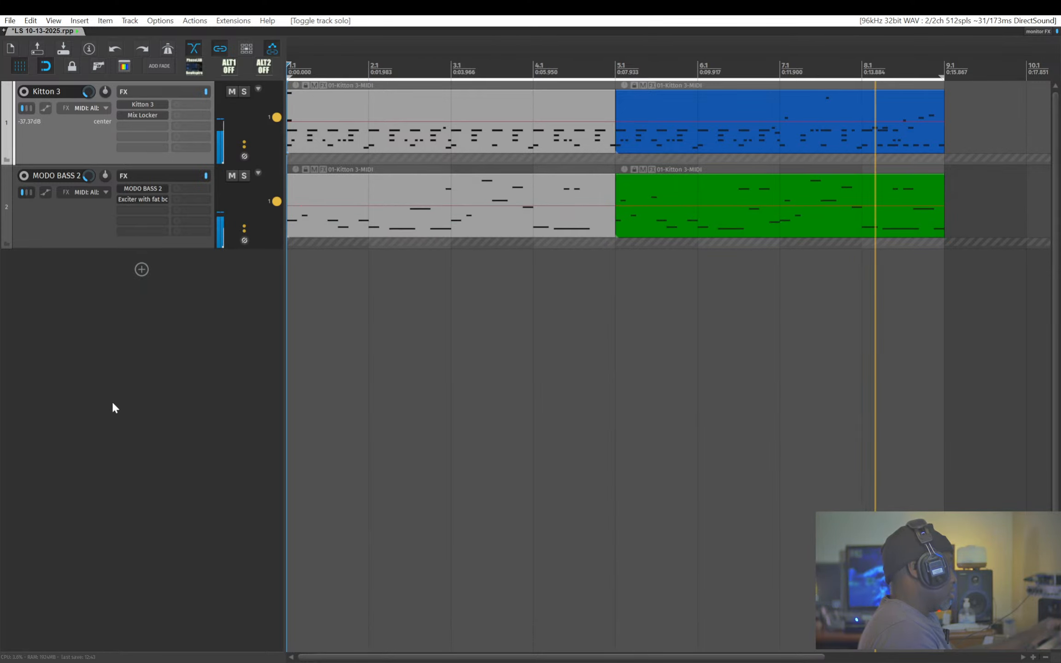
key(ctrl+s)
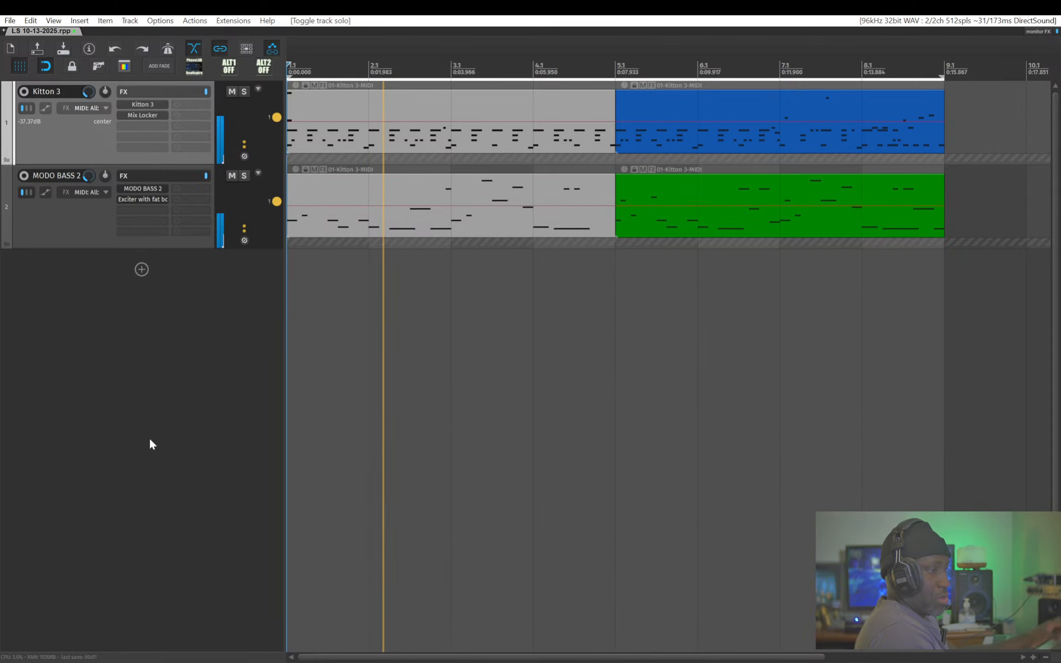
key(space)
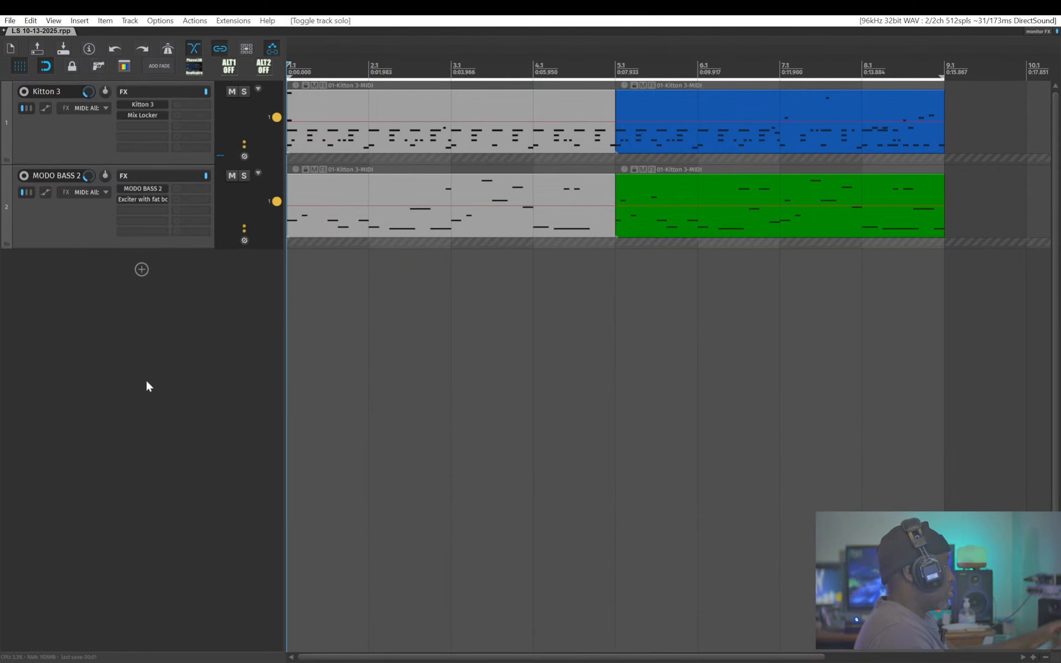
- Switch to the October 13 free VST blog post in Brave and show its Kitton 3 entry
key(alt+Tab)
key(alt+Tab)
key(alt+Tab)
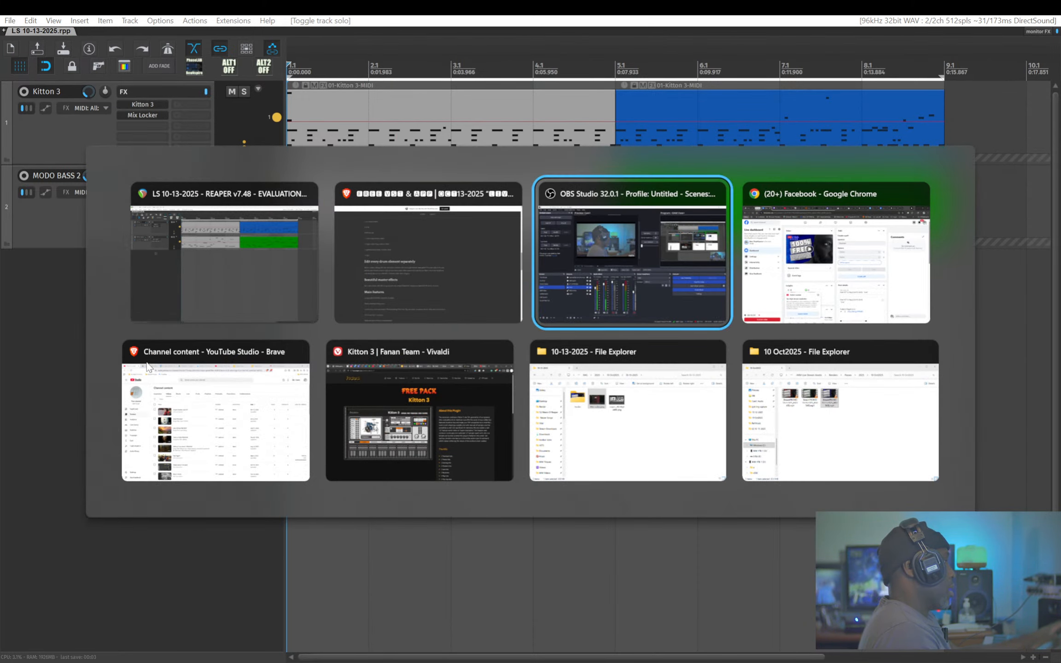
key(alt+Tab)
key(alt+Tab)
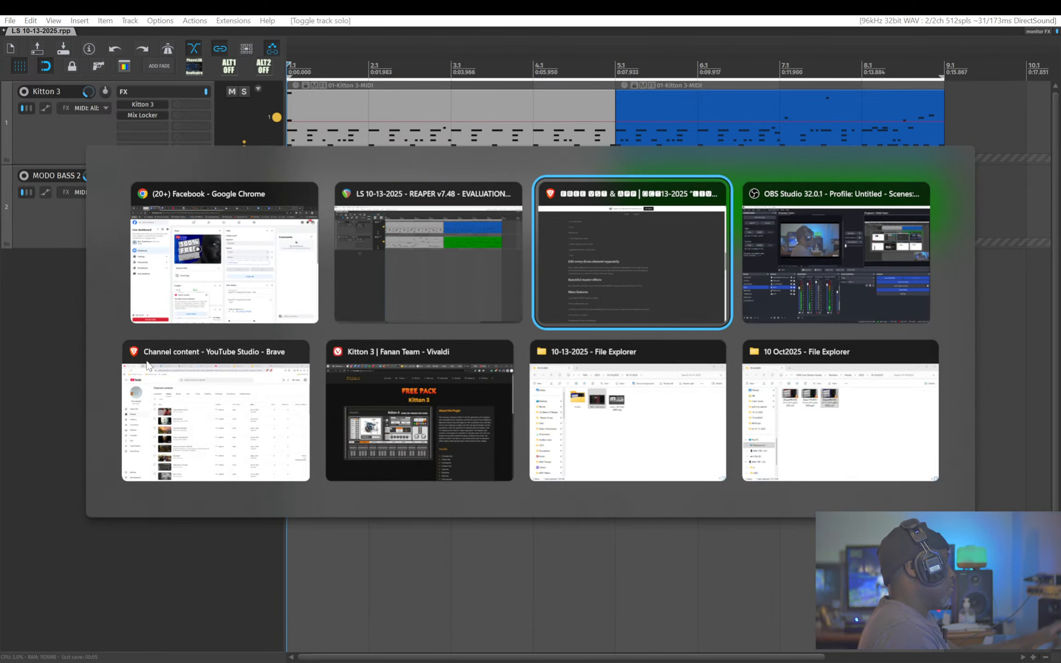
scroll(503, 383, up, 15)
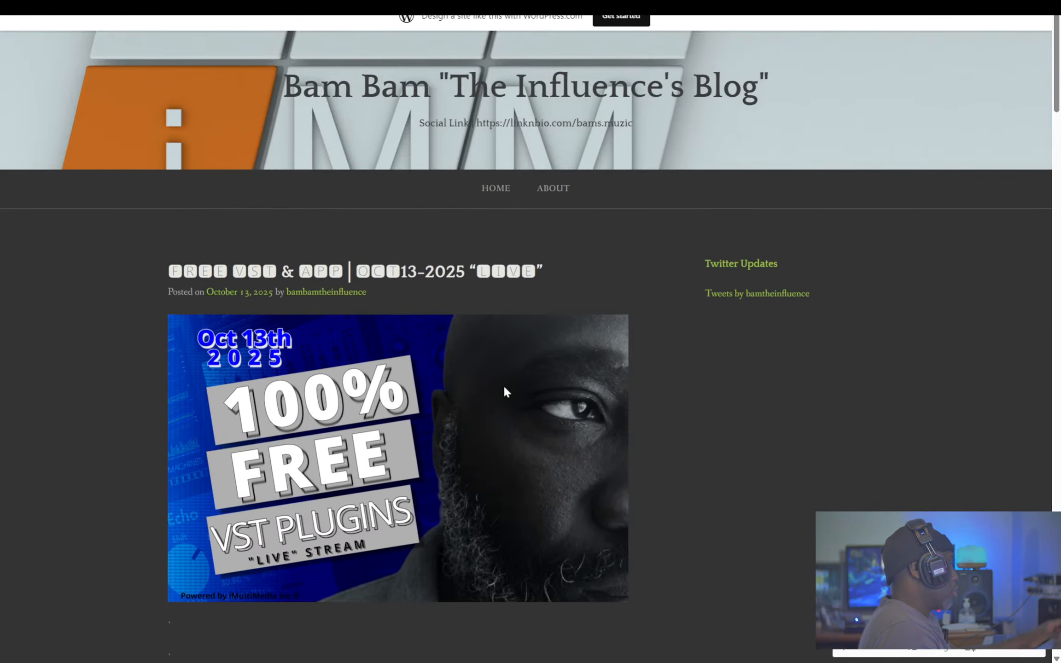
scroll(503, 384, down, 6)
key(alt+Tab)
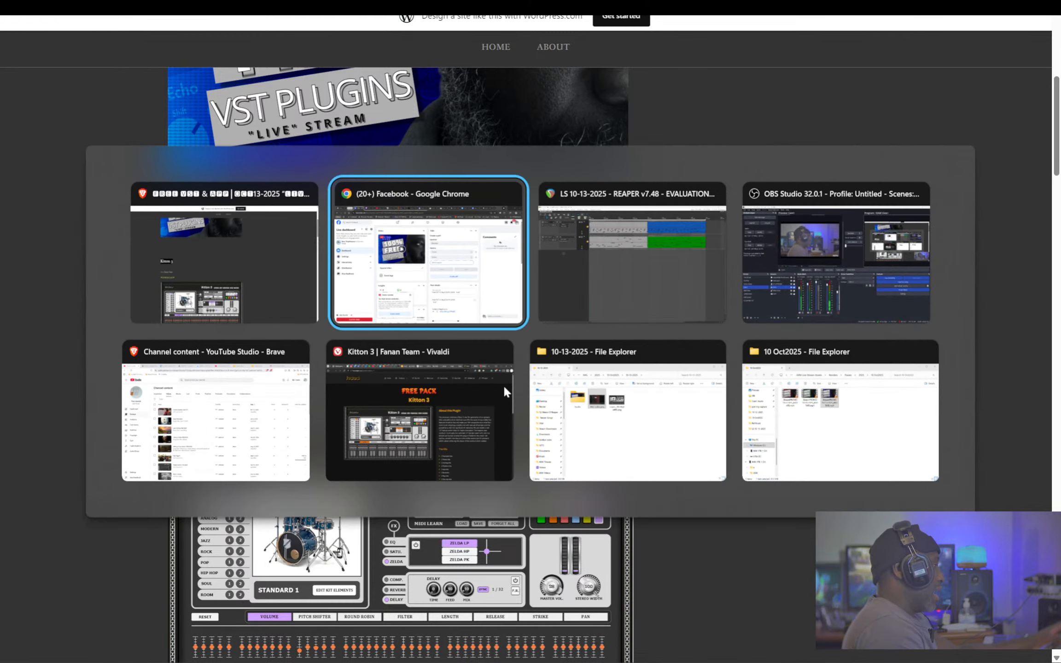
key(alt+Tab)
key(Escape)
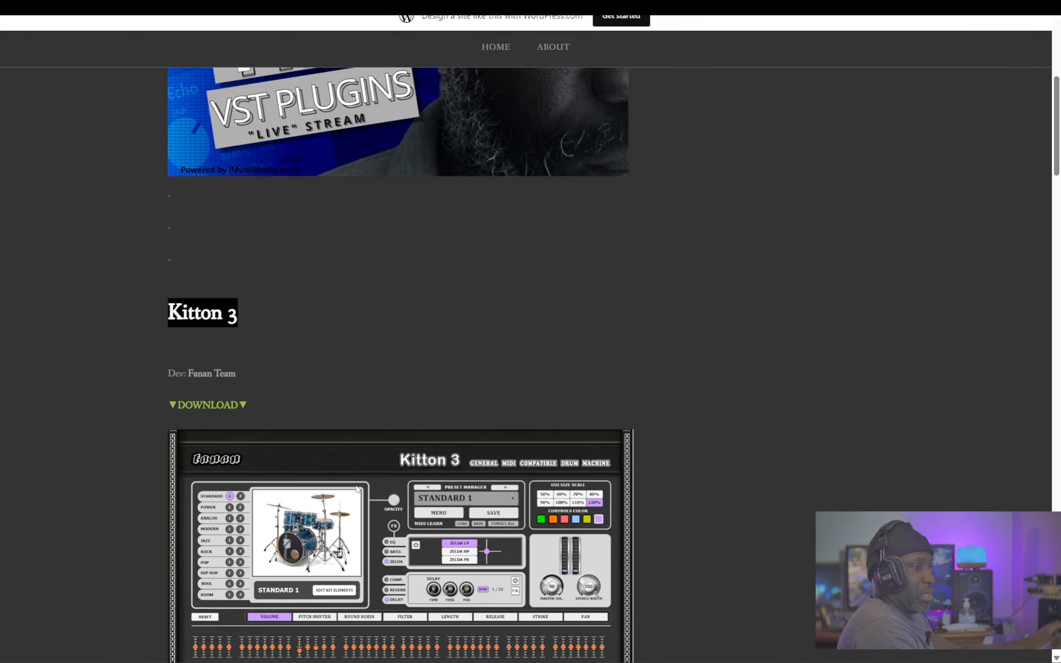